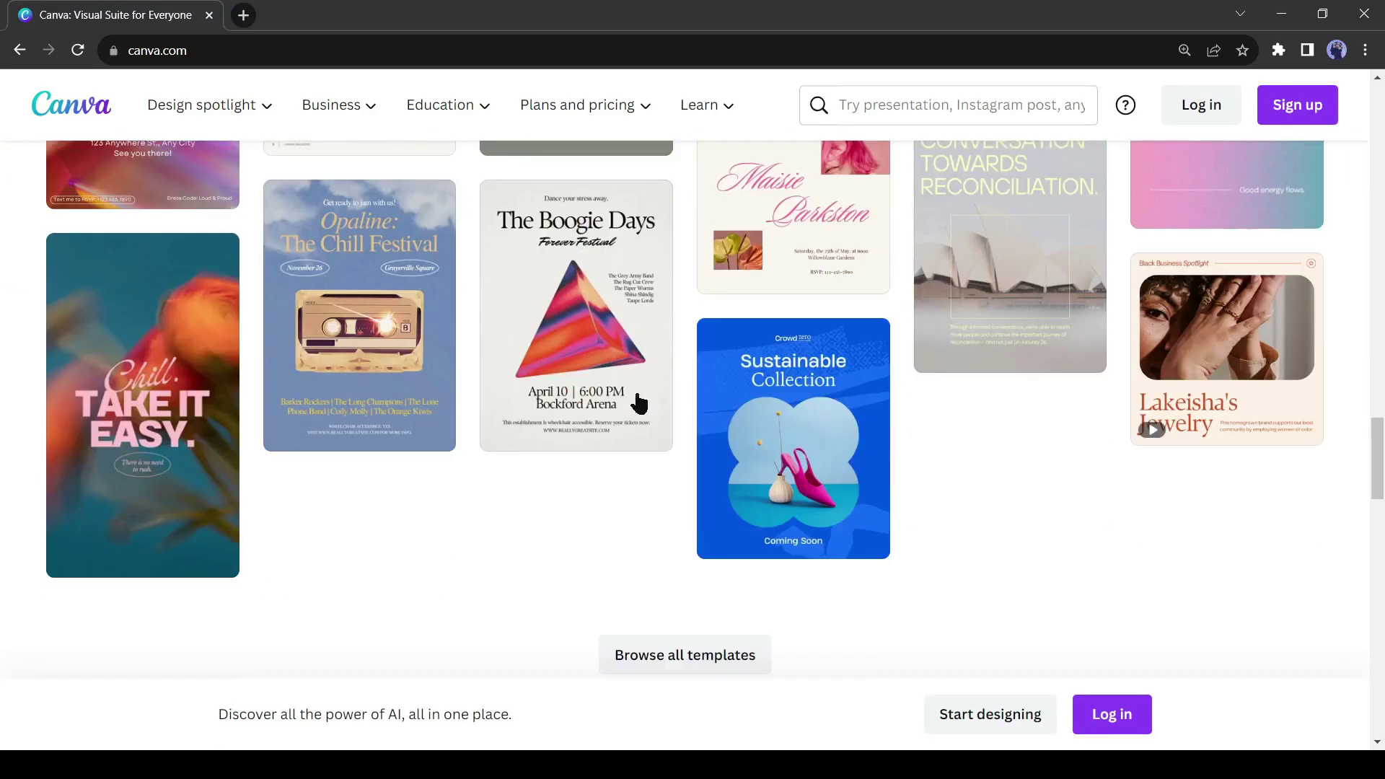
{"action": "scroll", "coordinate": [638, 402], "scroll_direction": "down", "scroll_amount": 15}
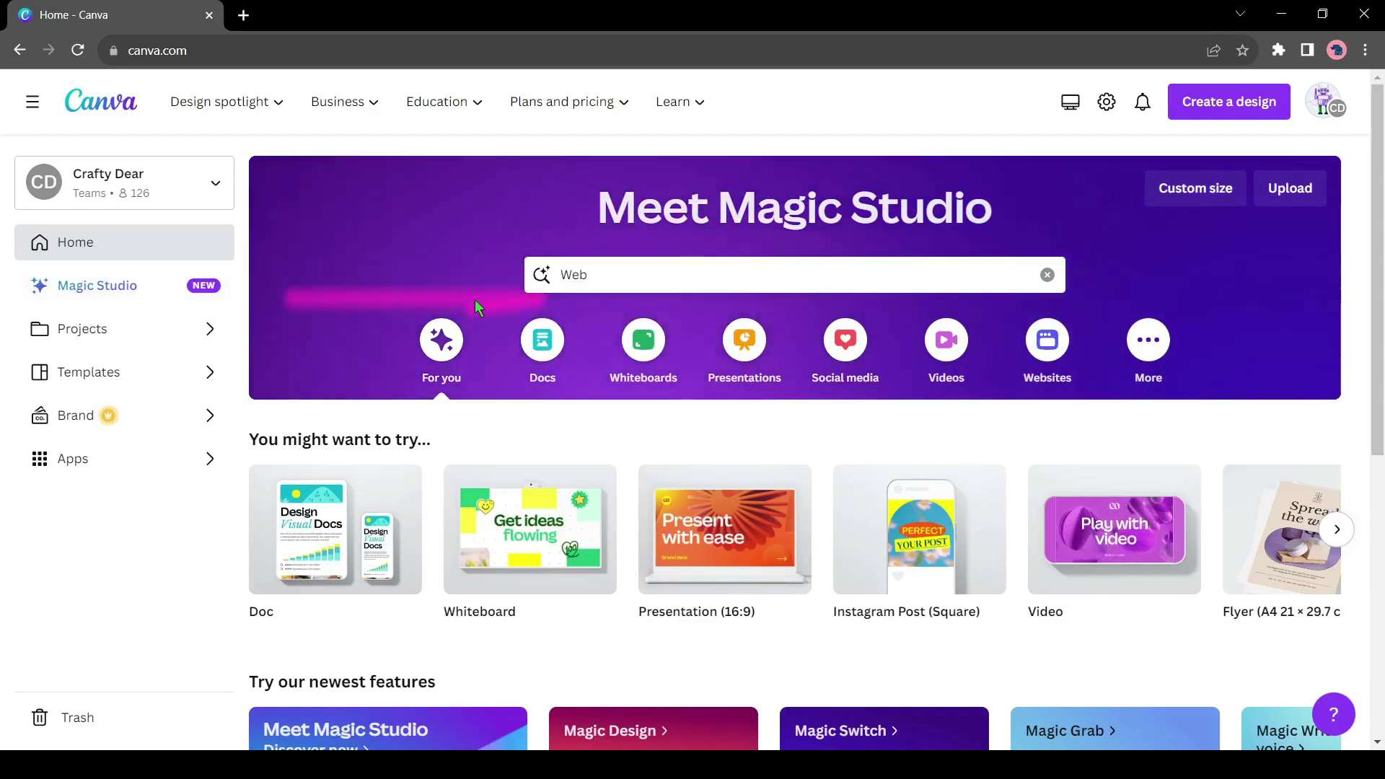
Browse the newest-features row through Magic Animate and Magic Design for Video, then return it to the start.
{"action": "scroll", "coordinate": [474, 300], "scroll_direction": "down", "scroll_amount": 6}
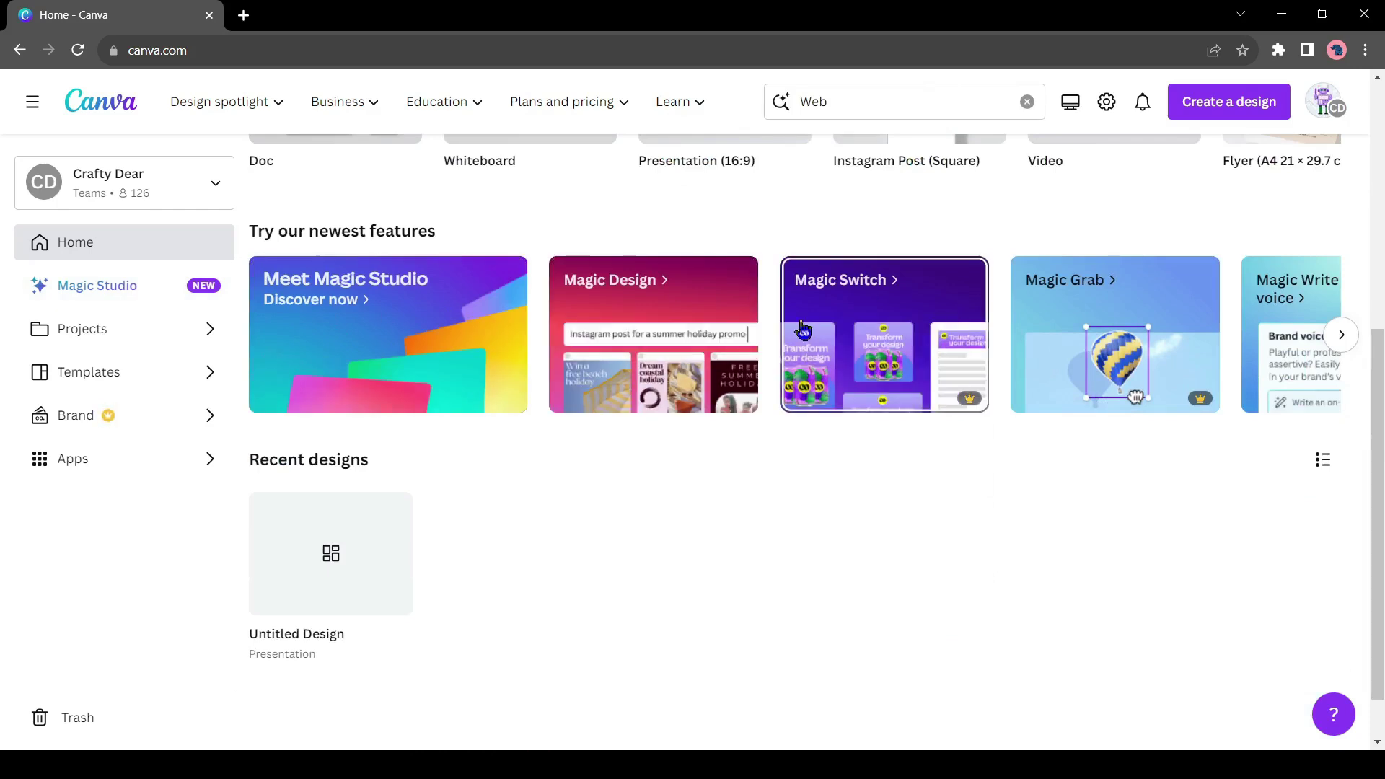
{"action": "left_click", "coordinate": [1340, 335]}
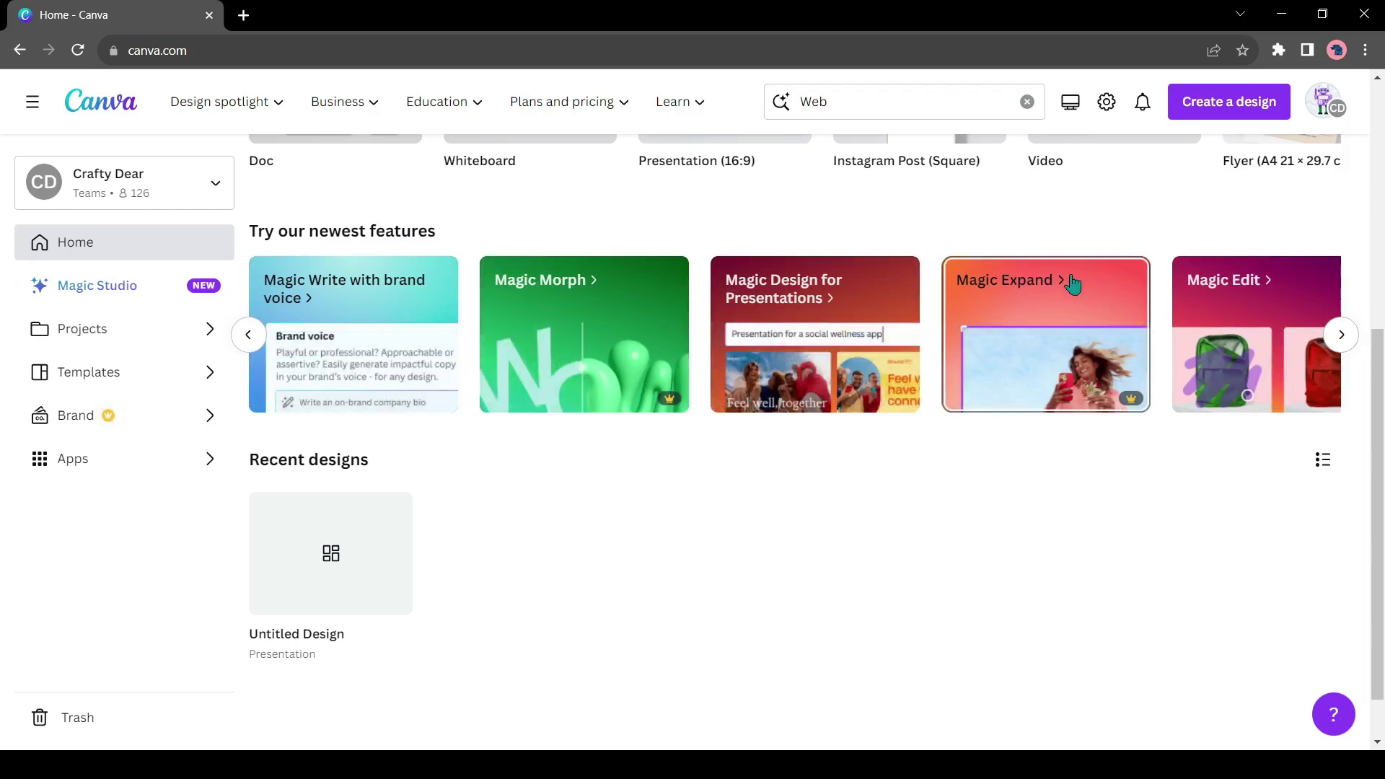
{"action": "left_click", "coordinate": [1341, 336]}
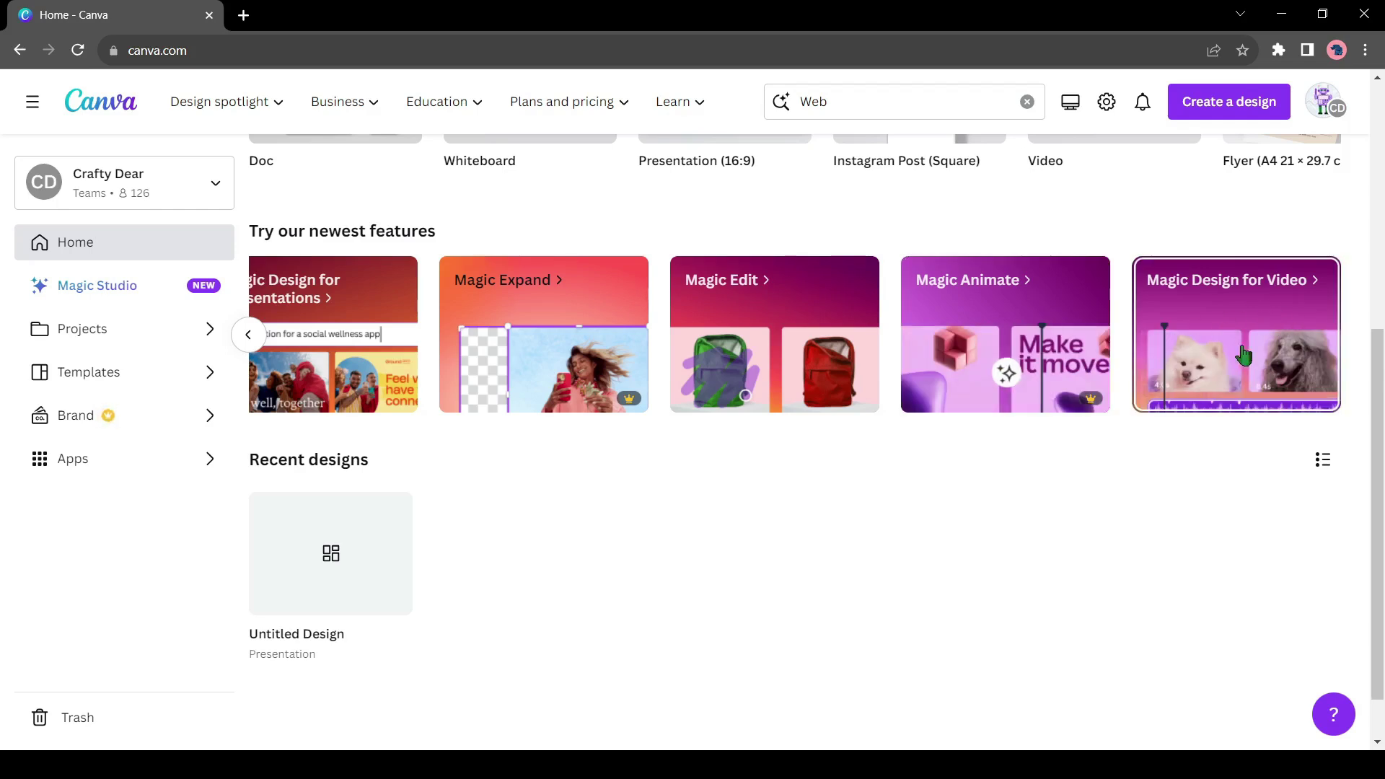
{"action": "left_click", "coordinate": [247, 335]}
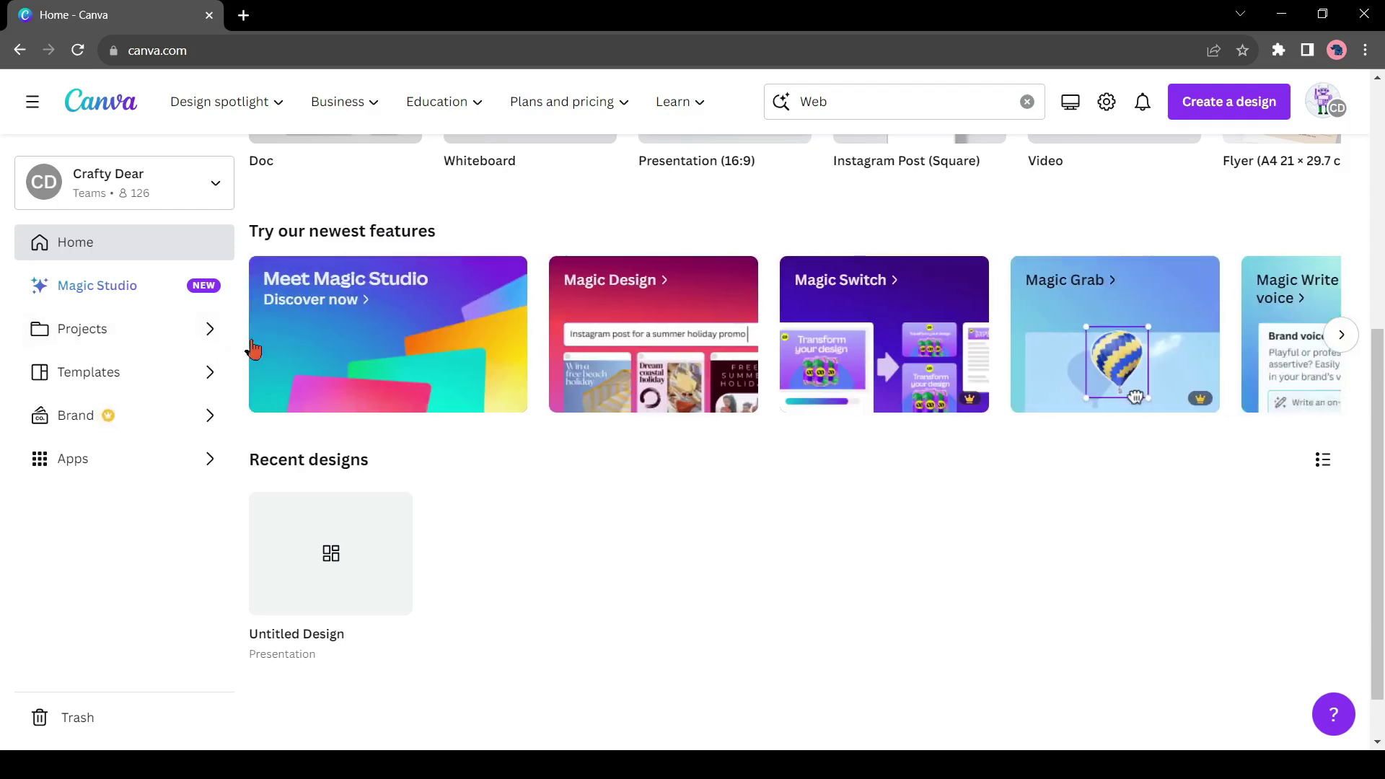
Open the Magic Studio overview page and look through its tools and AI app cards, including Murf AI.
{"action": "left_click", "coordinate": [458, 379]}
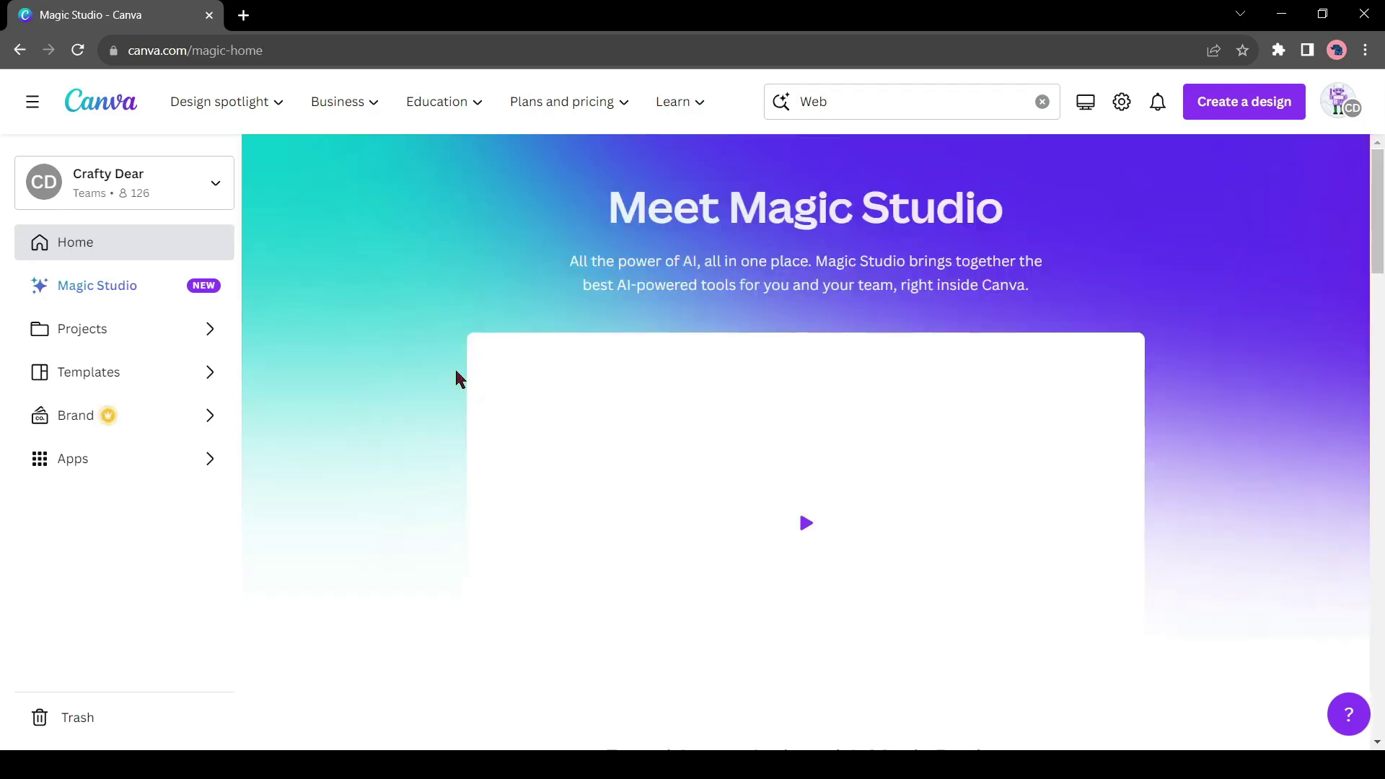
{"action": "scroll", "coordinate": [457, 369], "scroll_direction": "down", "scroll_amount": 8}
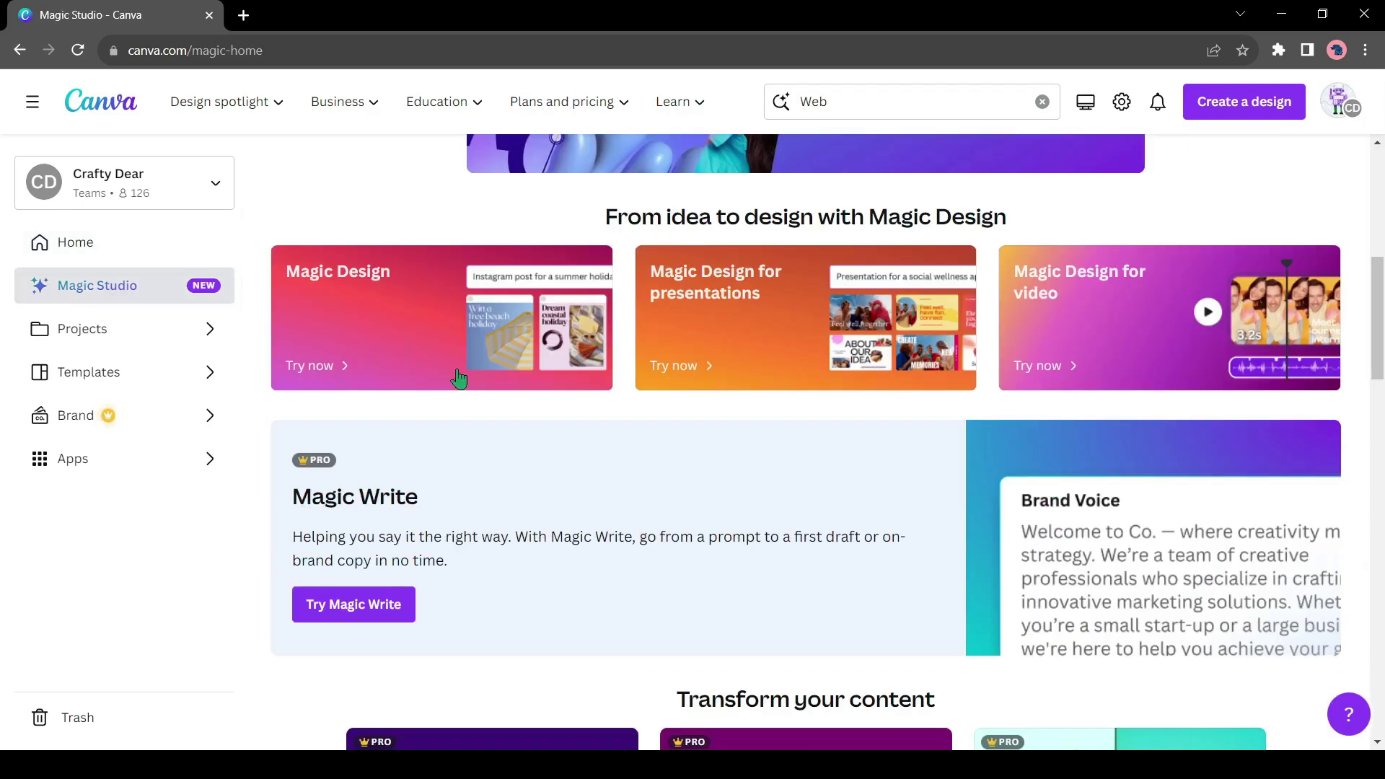
{"action": "scroll", "coordinate": [1114, 437], "scroll_direction": "down", "scroll_amount": 6}
{"action": "scroll", "coordinate": [848, 486], "scroll_direction": "down", "scroll_amount": 13}
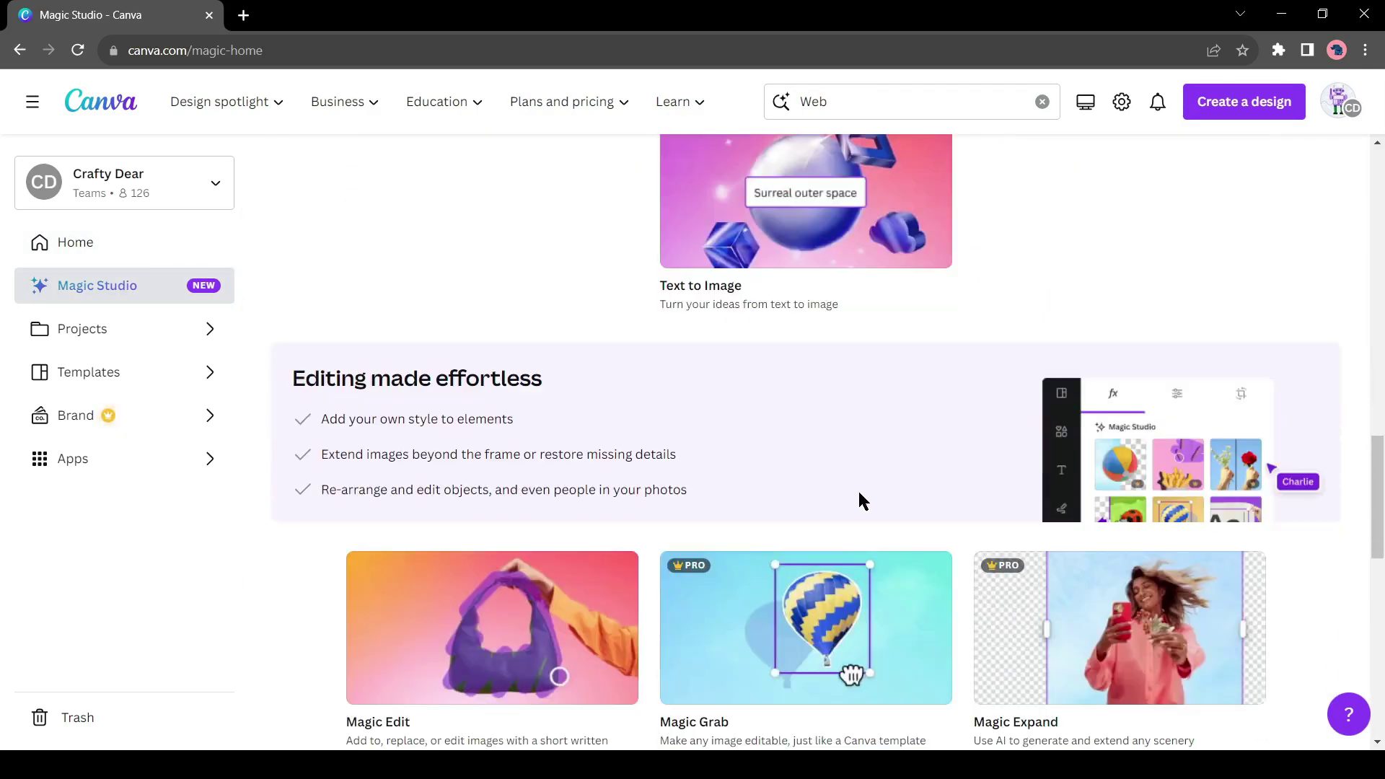
{"action": "scroll", "coordinate": [843, 485], "scroll_direction": "down", "scroll_amount": 3}
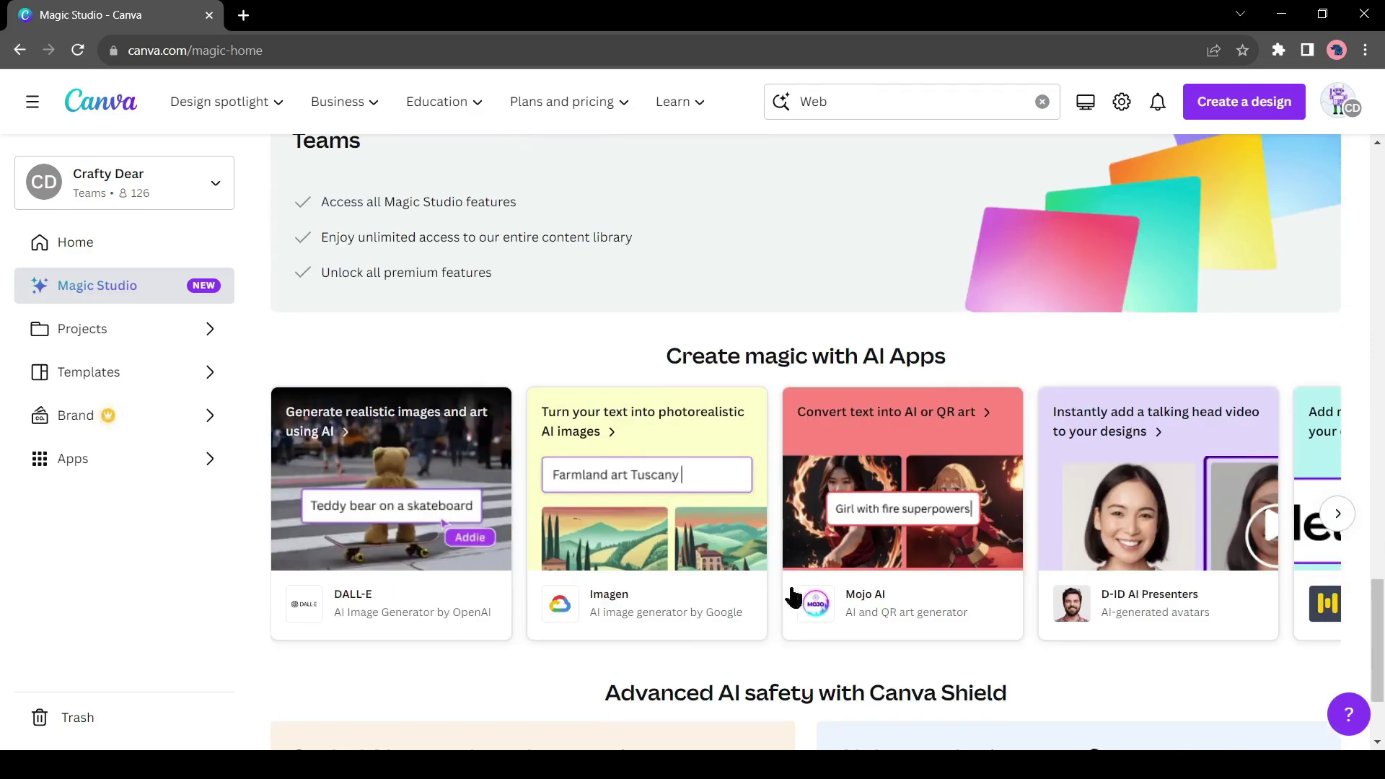
{"action": "left_click", "coordinate": [1337, 513]}
{"action": "scroll", "coordinate": [937, 599], "scroll_direction": "down", "scroll_amount": 3}
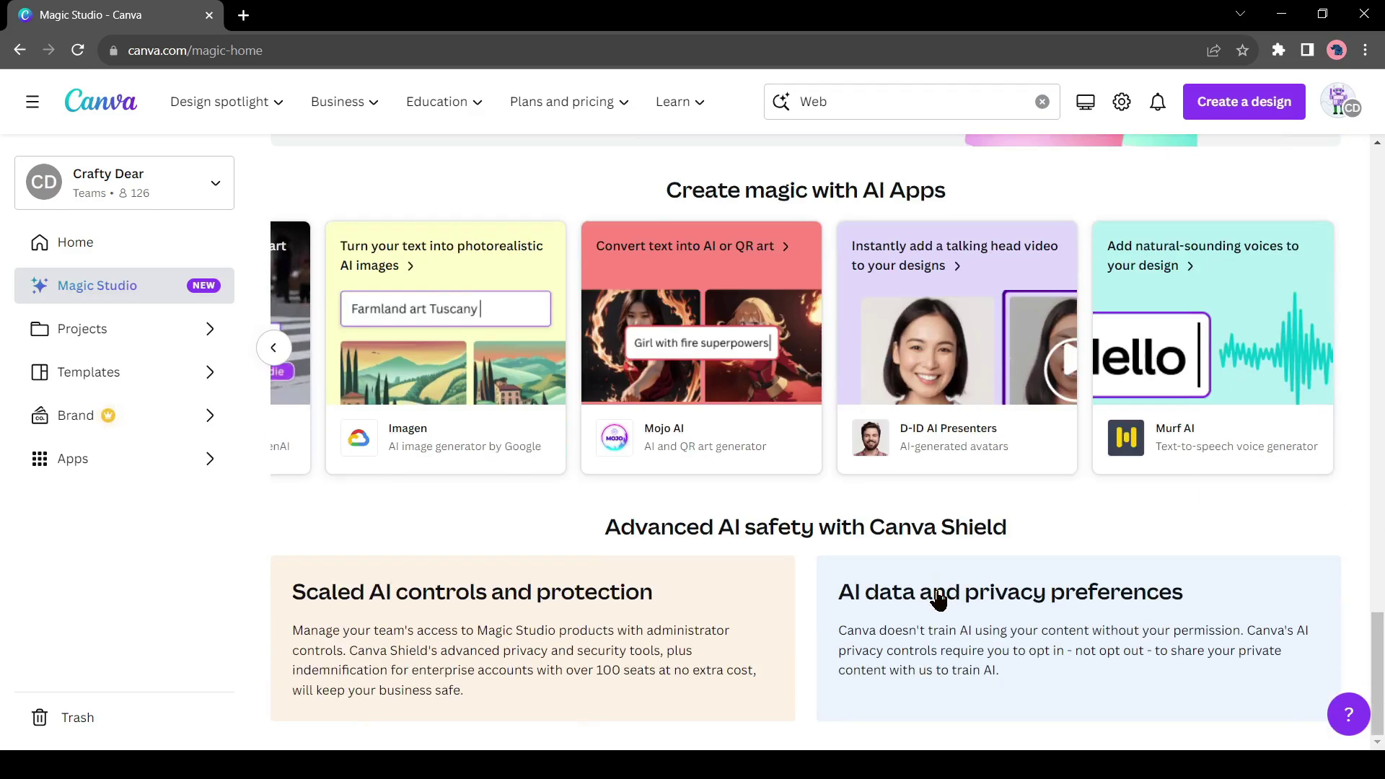
{"action": "scroll", "coordinate": [514, 550], "scroll_direction": "up", "scroll_amount": 15}
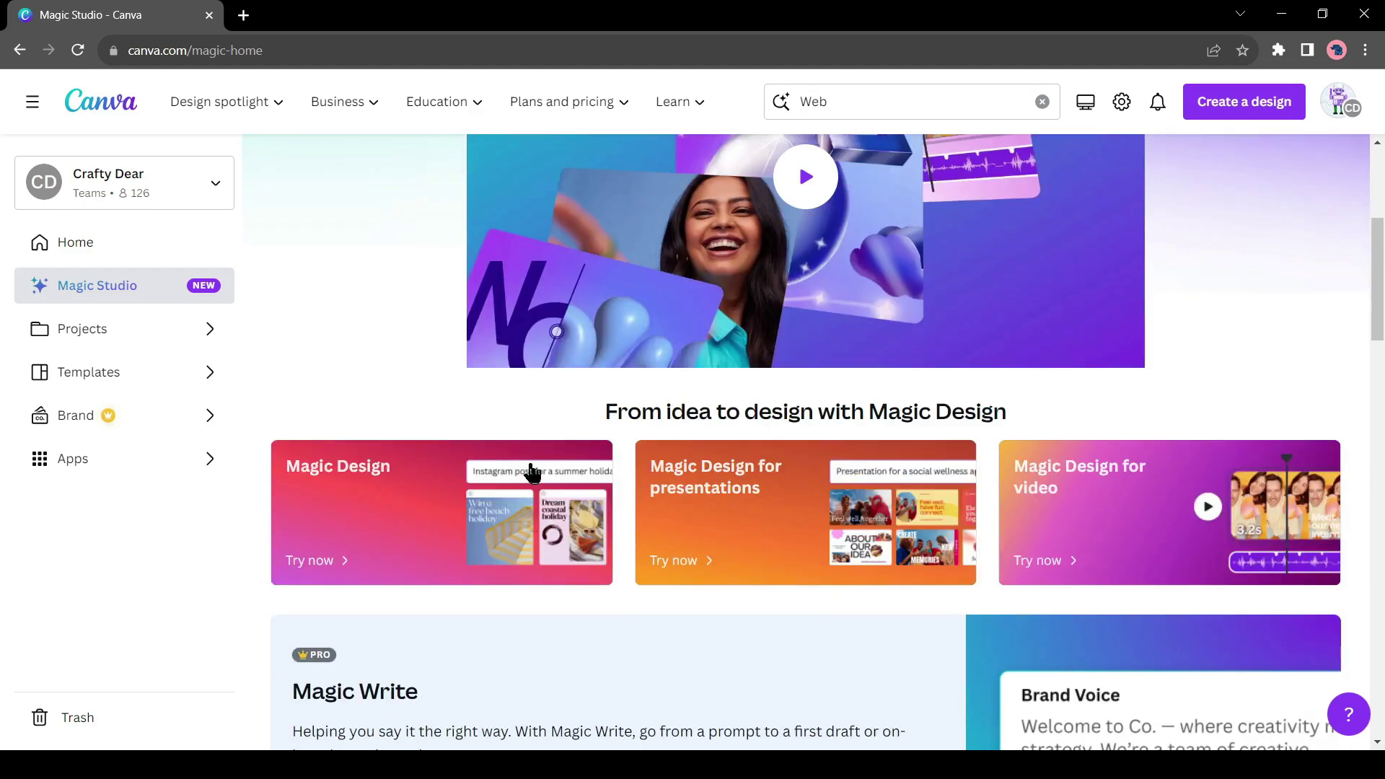
Open the Magic Design introduction and search for web design tutorial YouTube banner templates.
{"action": "left_click", "coordinate": [425, 508]}
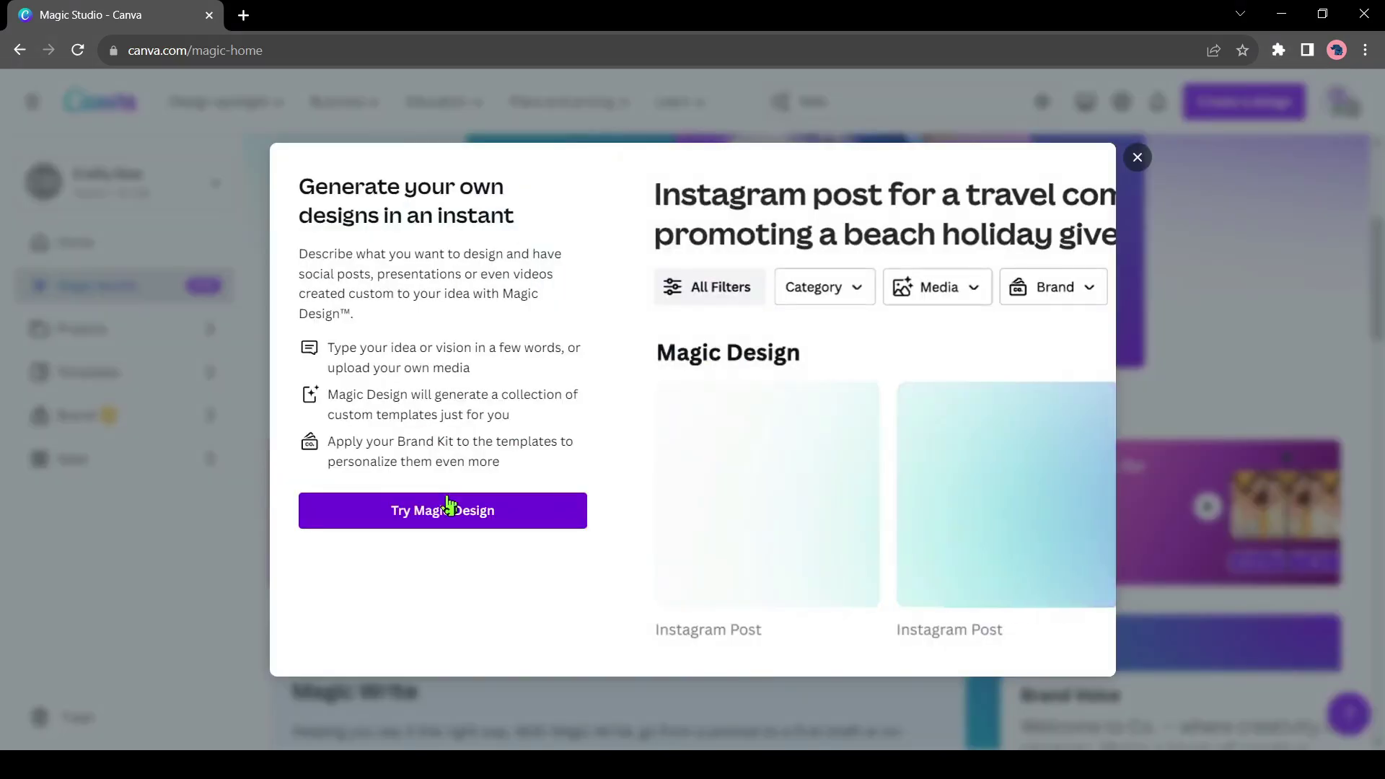
{"action": "left_click", "coordinate": [1068, 301]}
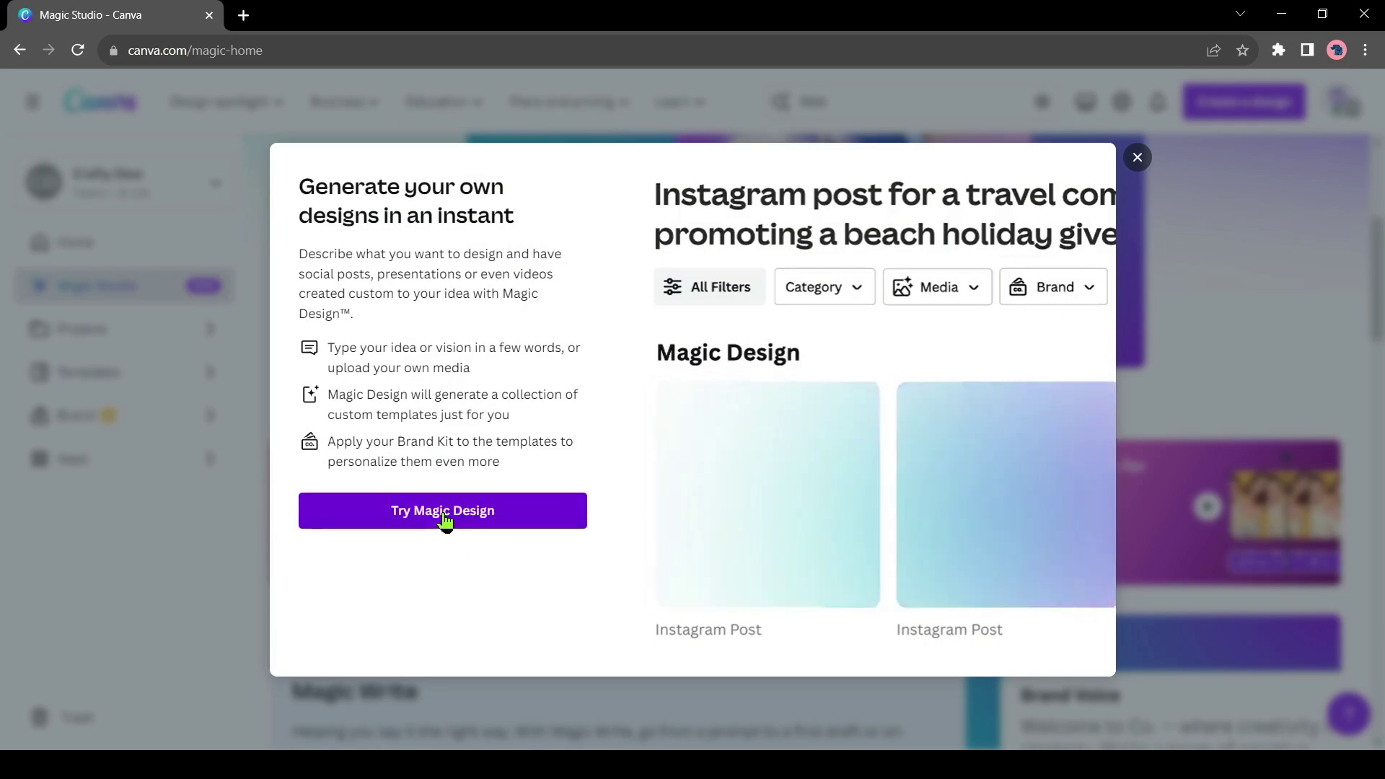
{"action": "left_click", "coordinate": [442, 522]}
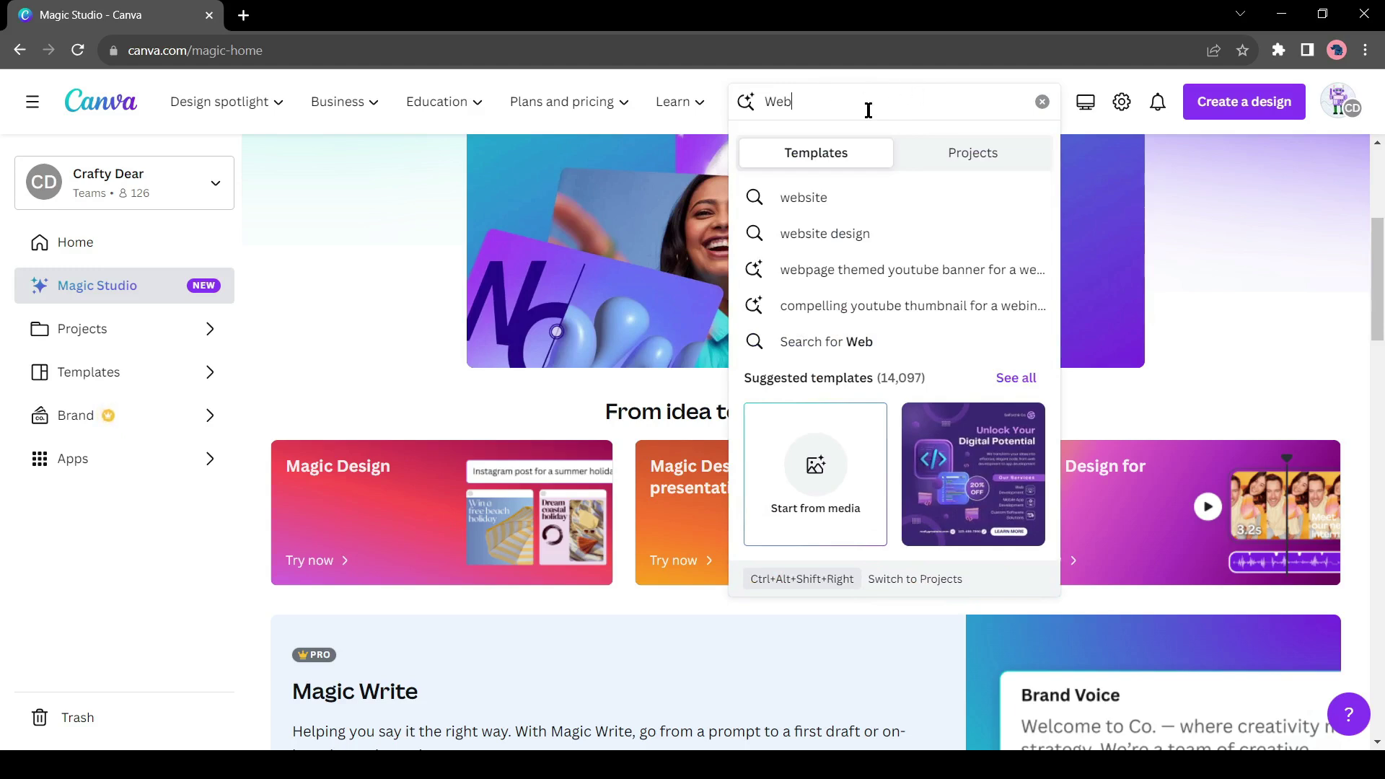
{"action": "key", "text": "BackSpace"}
{"action": "key", "text": "BackSpace"}
{"action": "key", "text": "BackSpace"}
{"action": "type", "text": "W"}
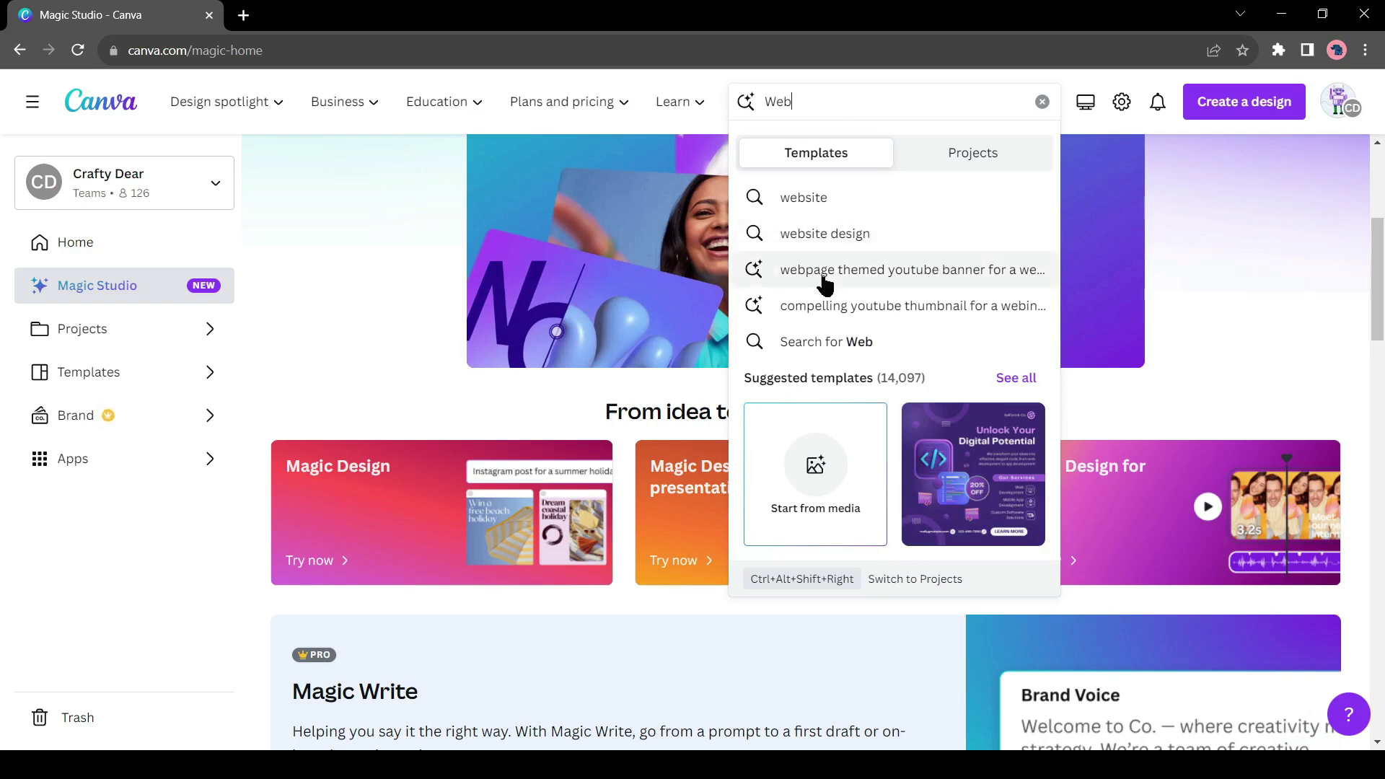
{"action": "left_click", "coordinate": [920, 269]}
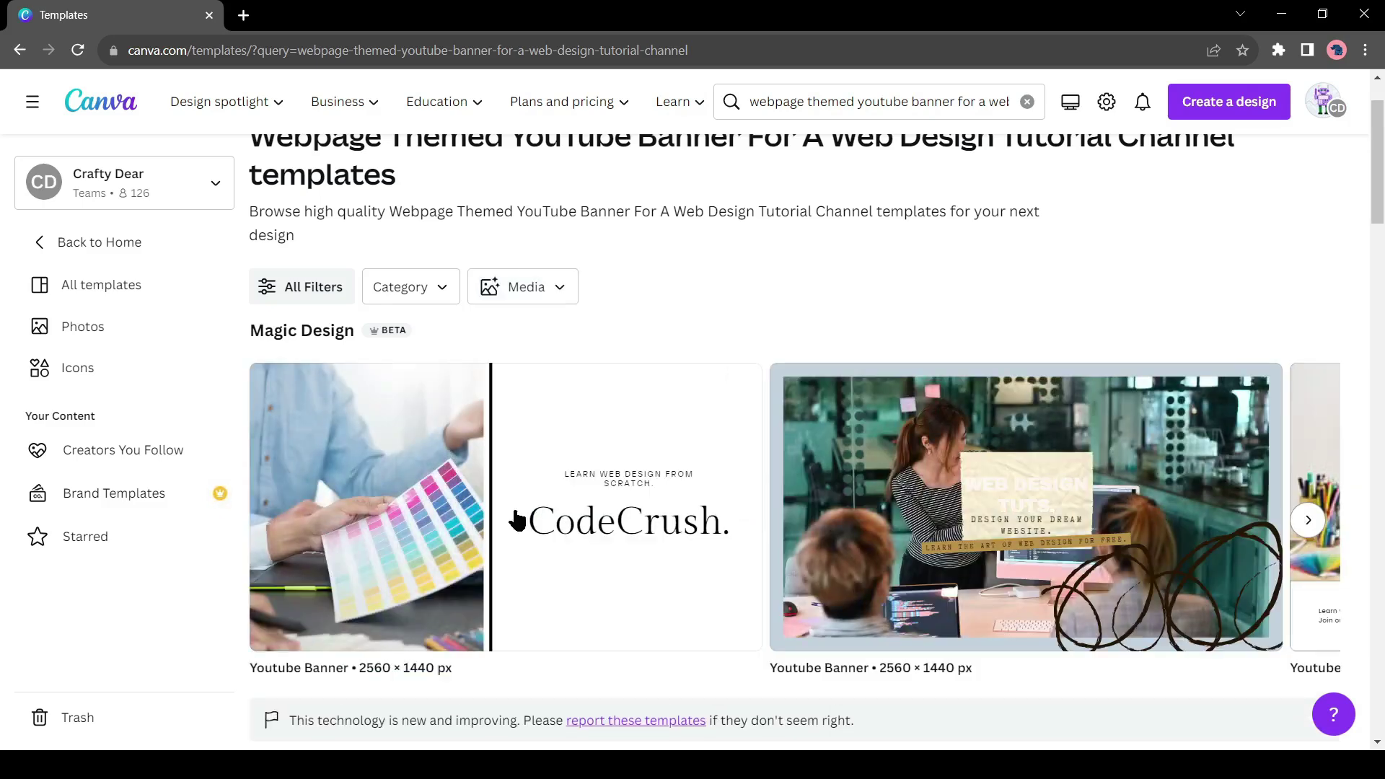
Browse the generated banners and open the Web Design Wizard template for editing.
{"action": "left_click", "coordinate": [1307, 521]}
{"action": "left_click", "coordinate": [1304, 525]}
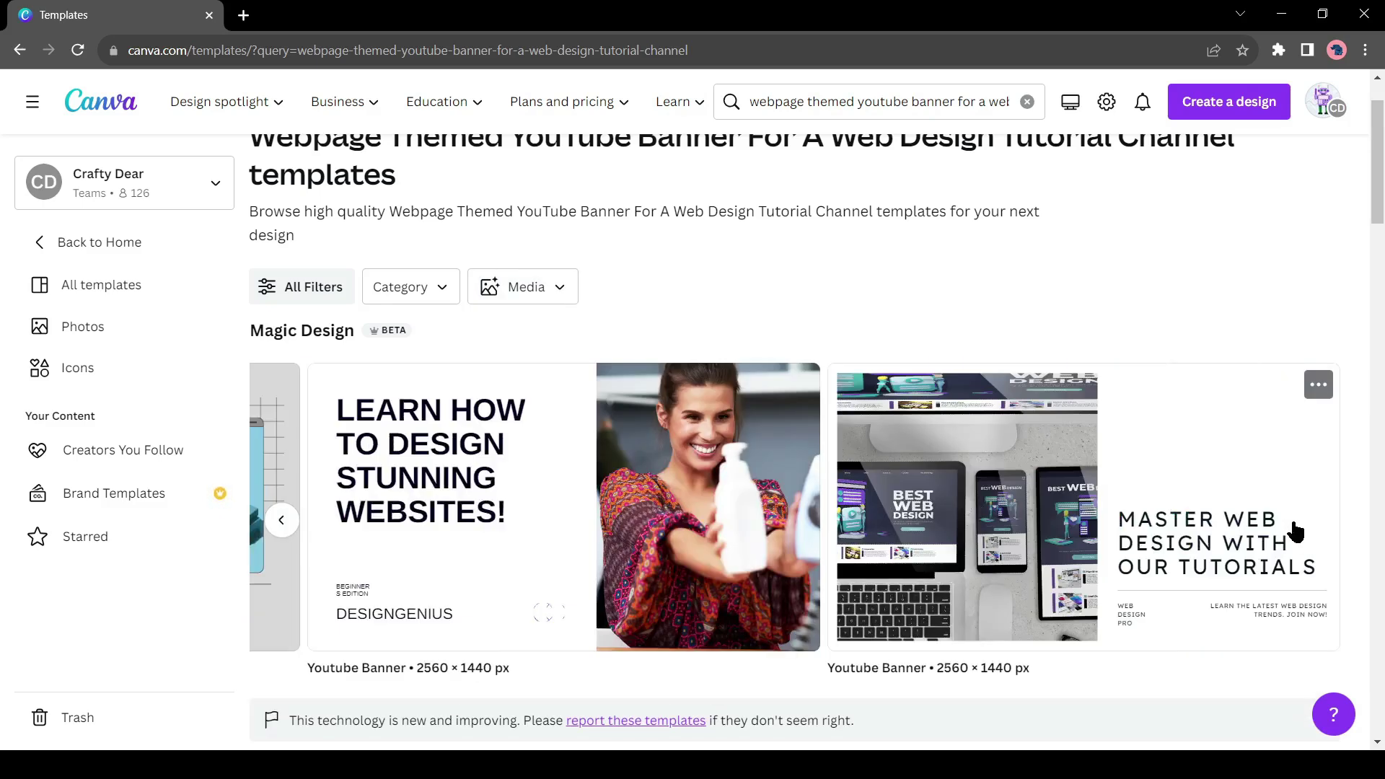
{"action": "left_click", "coordinate": [294, 521]}
{"action": "left_click", "coordinate": [979, 552]}
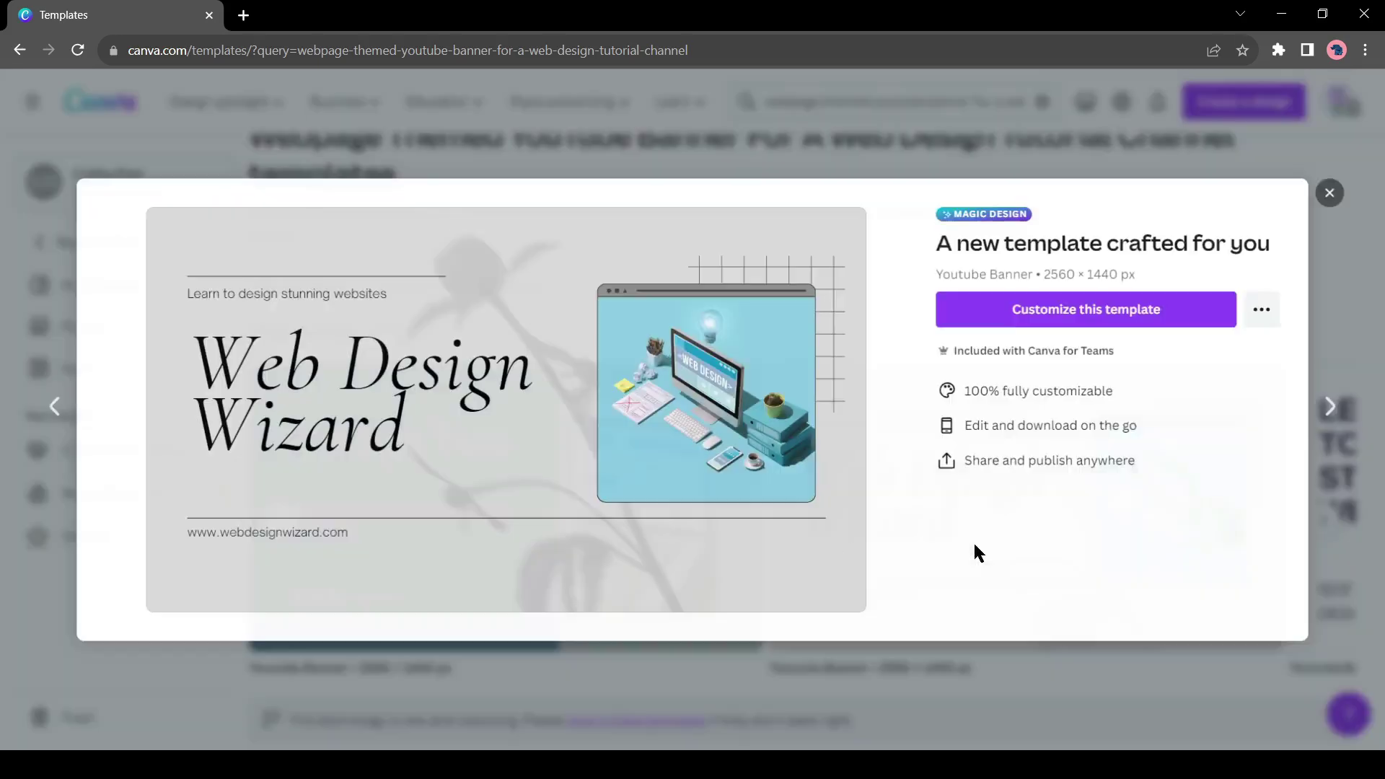
{"action": "left_click", "coordinate": [1077, 310]}
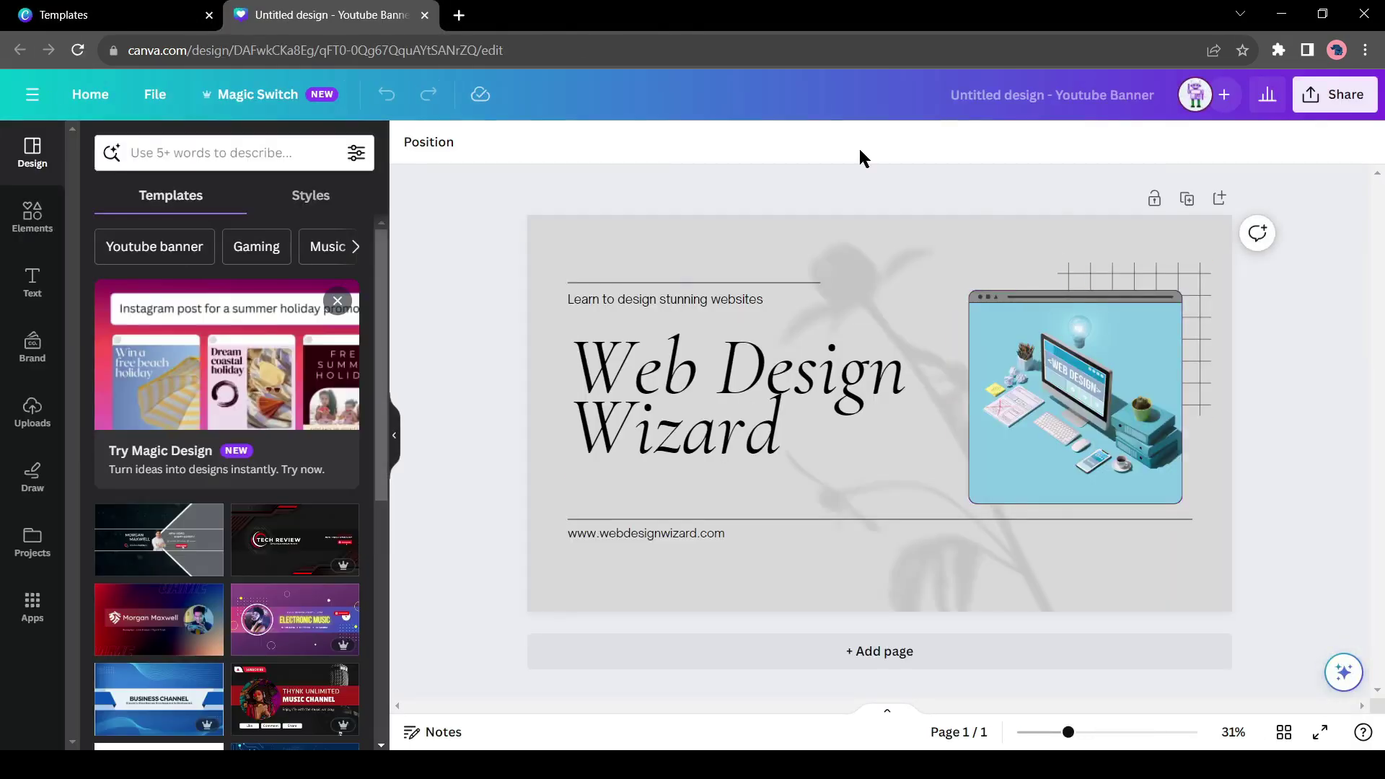
Select the Web Design Wizard title text and the web design illustration in the banner.
{"action": "left_click", "coordinate": [802, 404]}
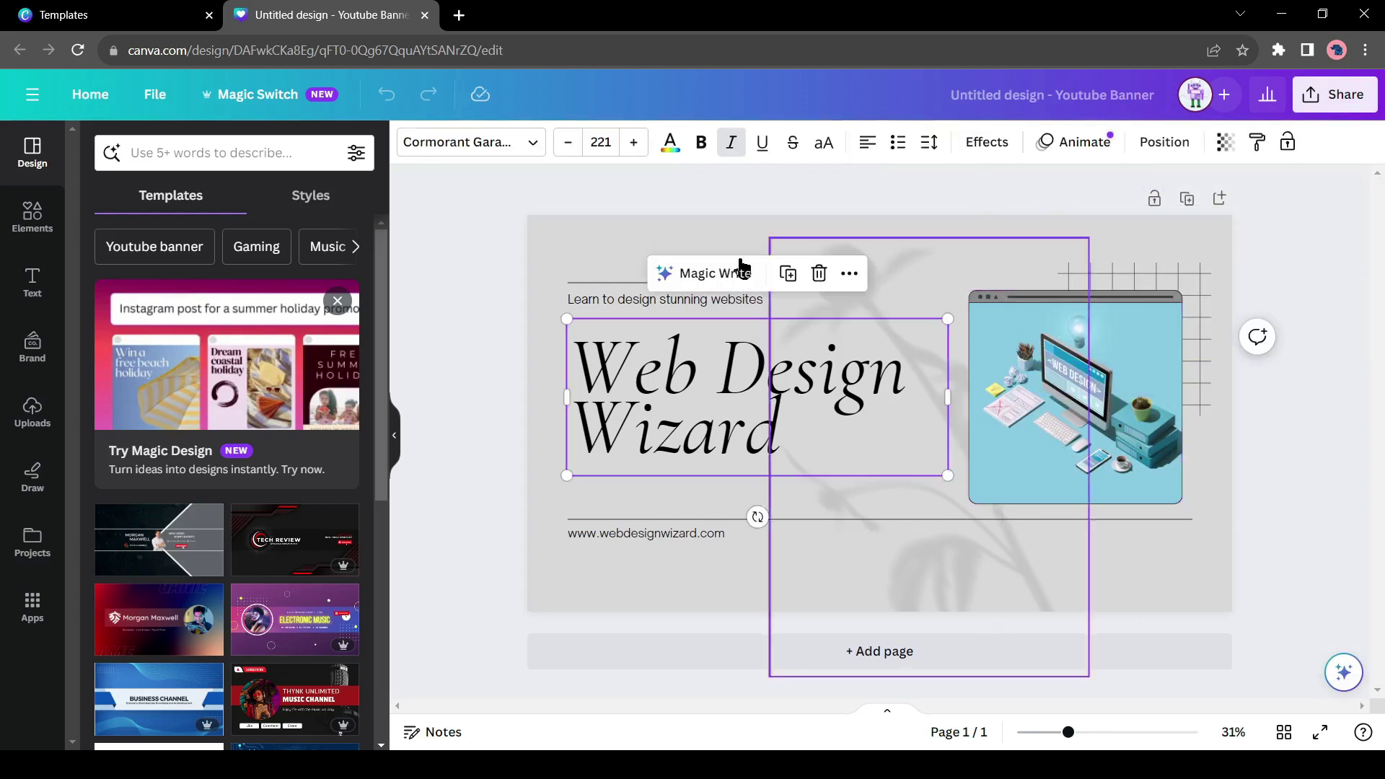
{"action": "left_click", "coordinate": [1035, 393]}
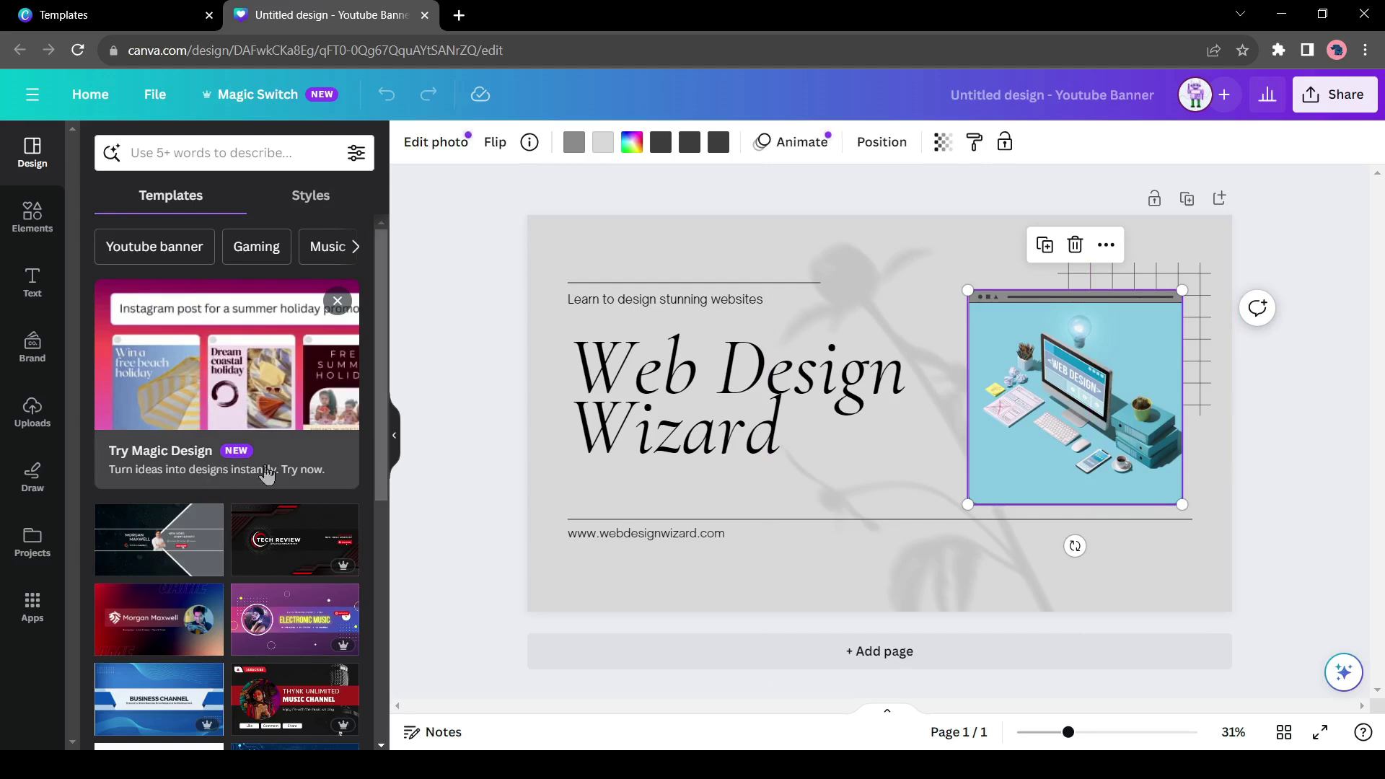
{"action": "scroll", "coordinate": [274, 476], "scroll_direction": "down", "scroll_amount": 5}
{"action": "scroll", "coordinate": [252, 447], "scroll_direction": "up", "scroll_amount": 3}
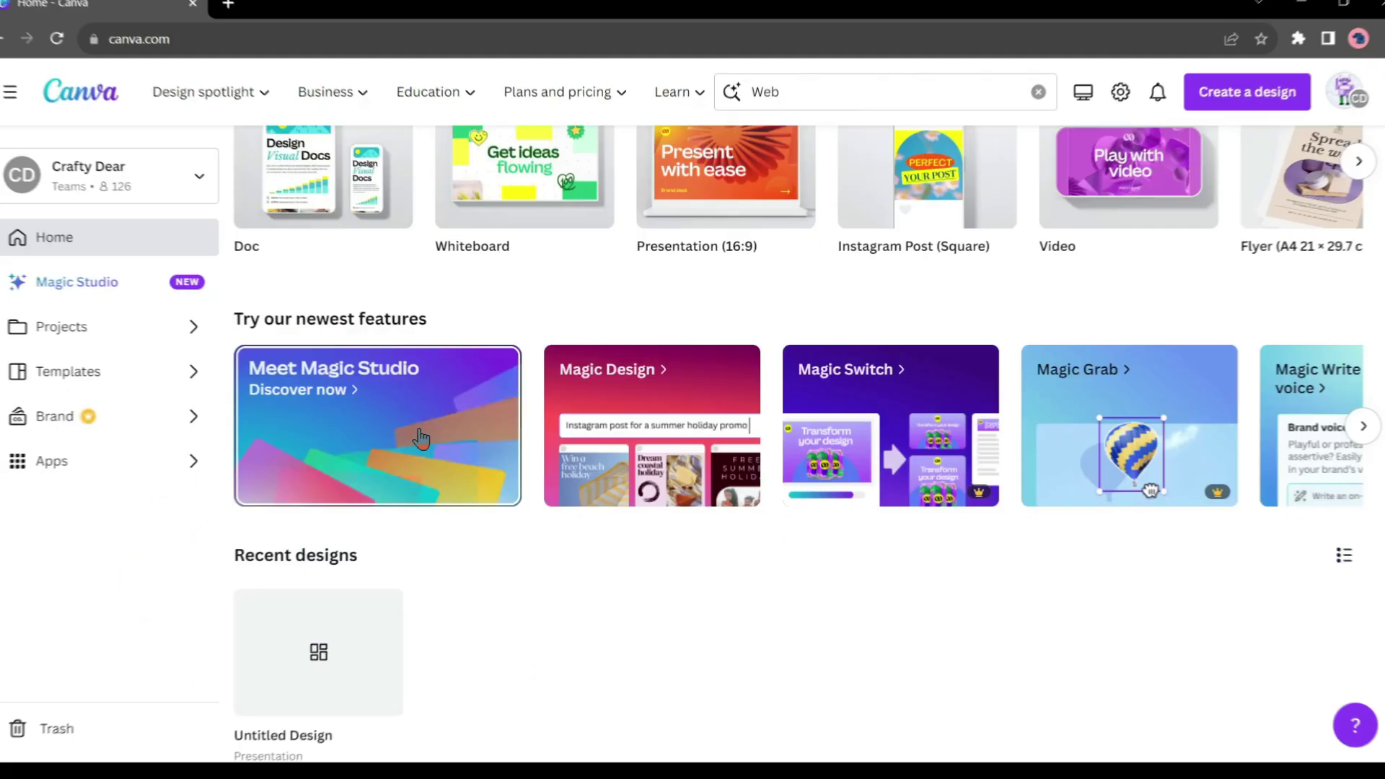
Open the Try Magic Switch sample design from the Home page.
{"action": "left_click", "coordinate": [858, 411]}
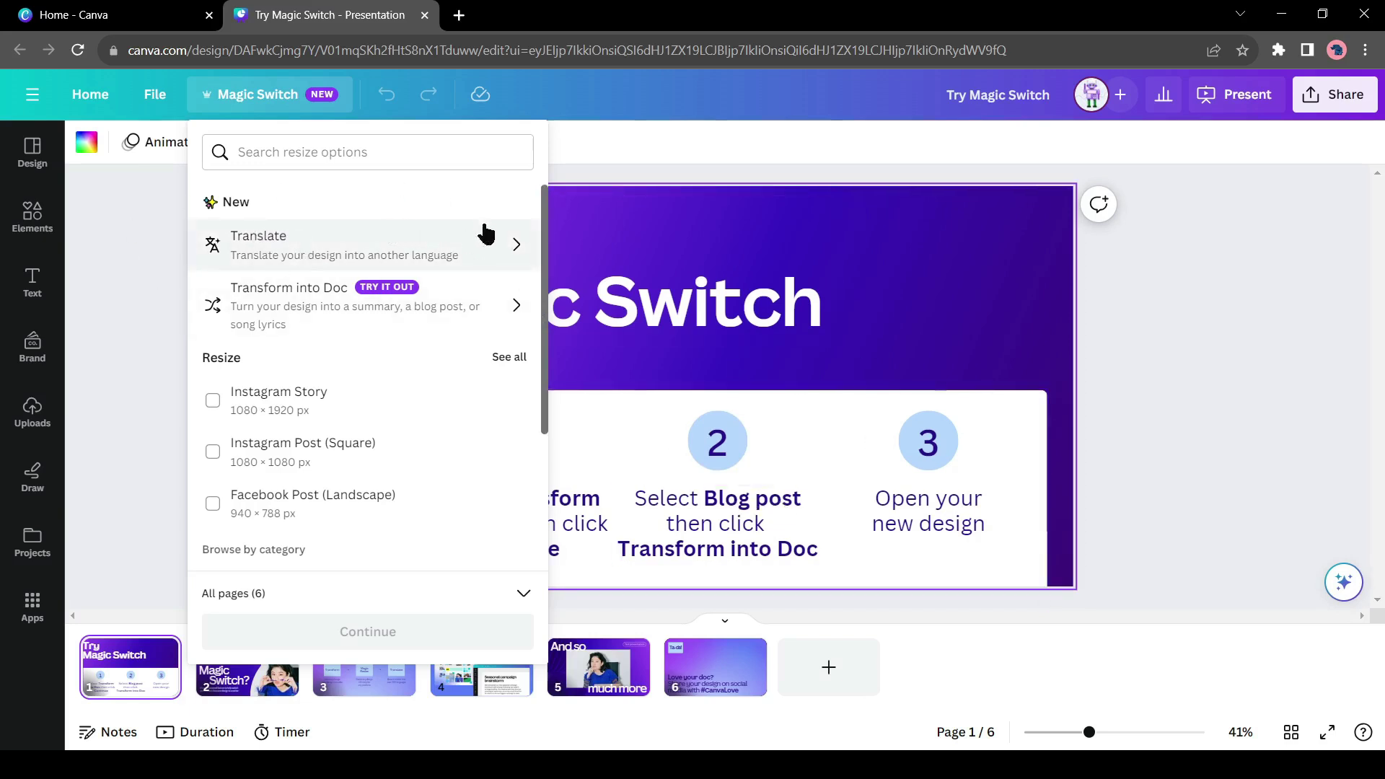
Translate all pages of the presentation into Spanish with Magic Switch.
{"action": "left_click", "coordinate": [426, 246]}
{"action": "left_click", "coordinate": [401, 222]}
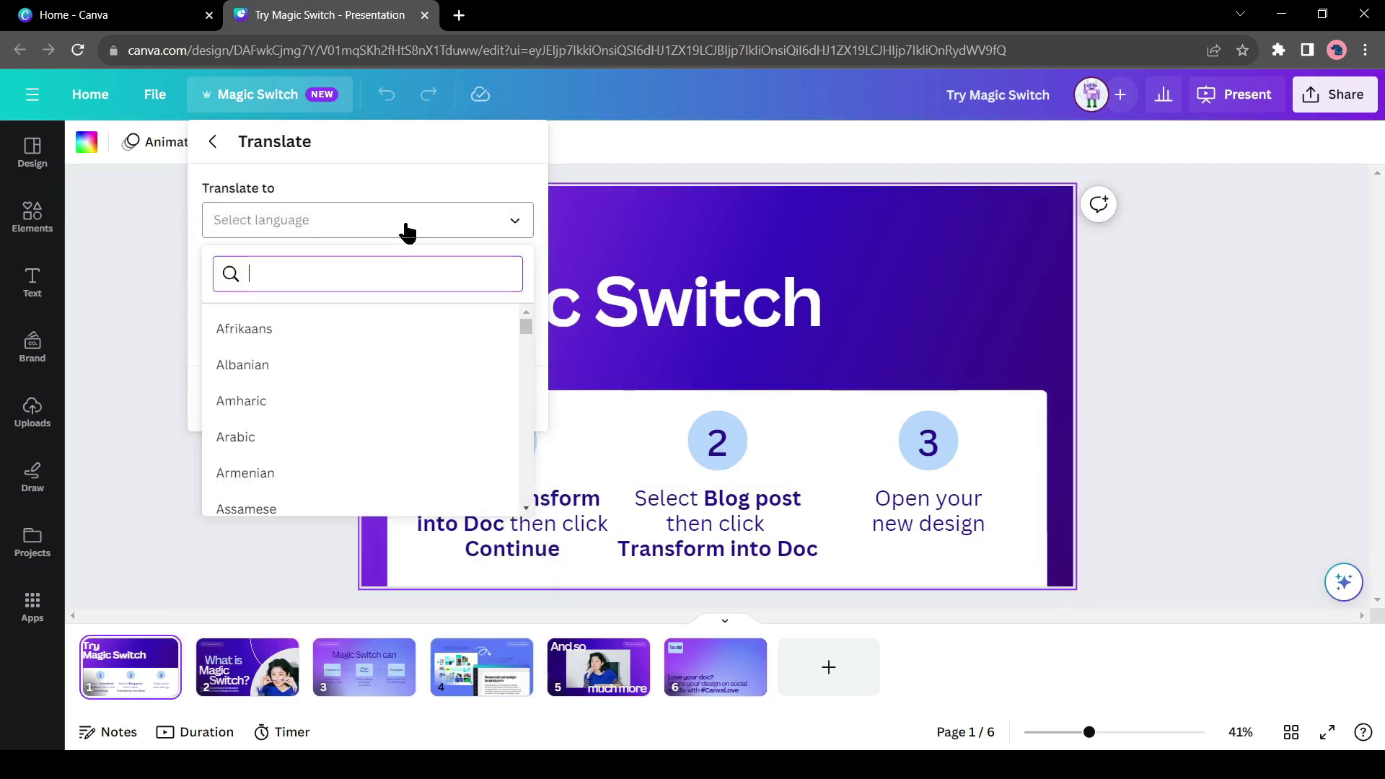
{"action": "scroll", "coordinate": [390, 394], "scroll_direction": "down", "scroll_amount": 5}
{"action": "scroll", "coordinate": [386, 393], "scroll_direction": "down", "scroll_amount": 20}
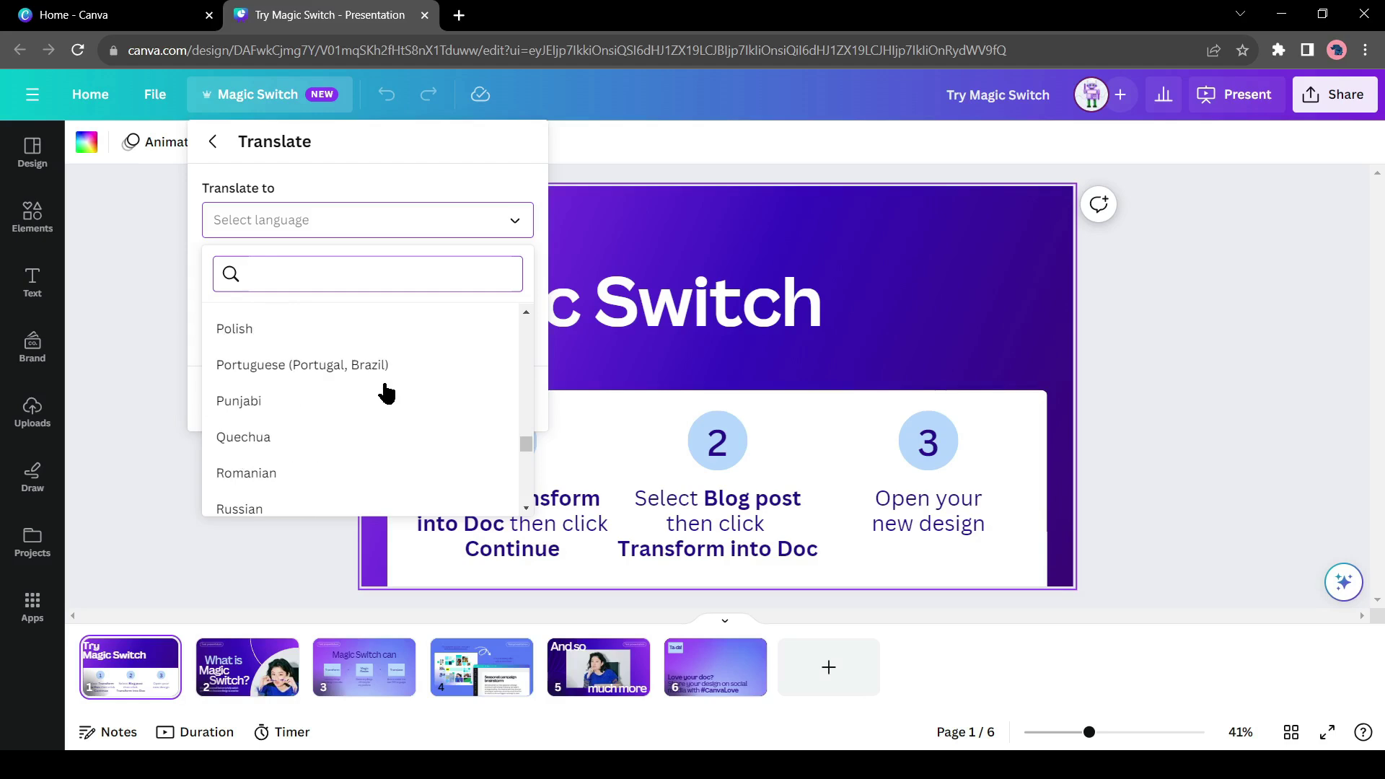
{"action": "scroll", "coordinate": [375, 447], "scroll_direction": "down", "scroll_amount": 12}
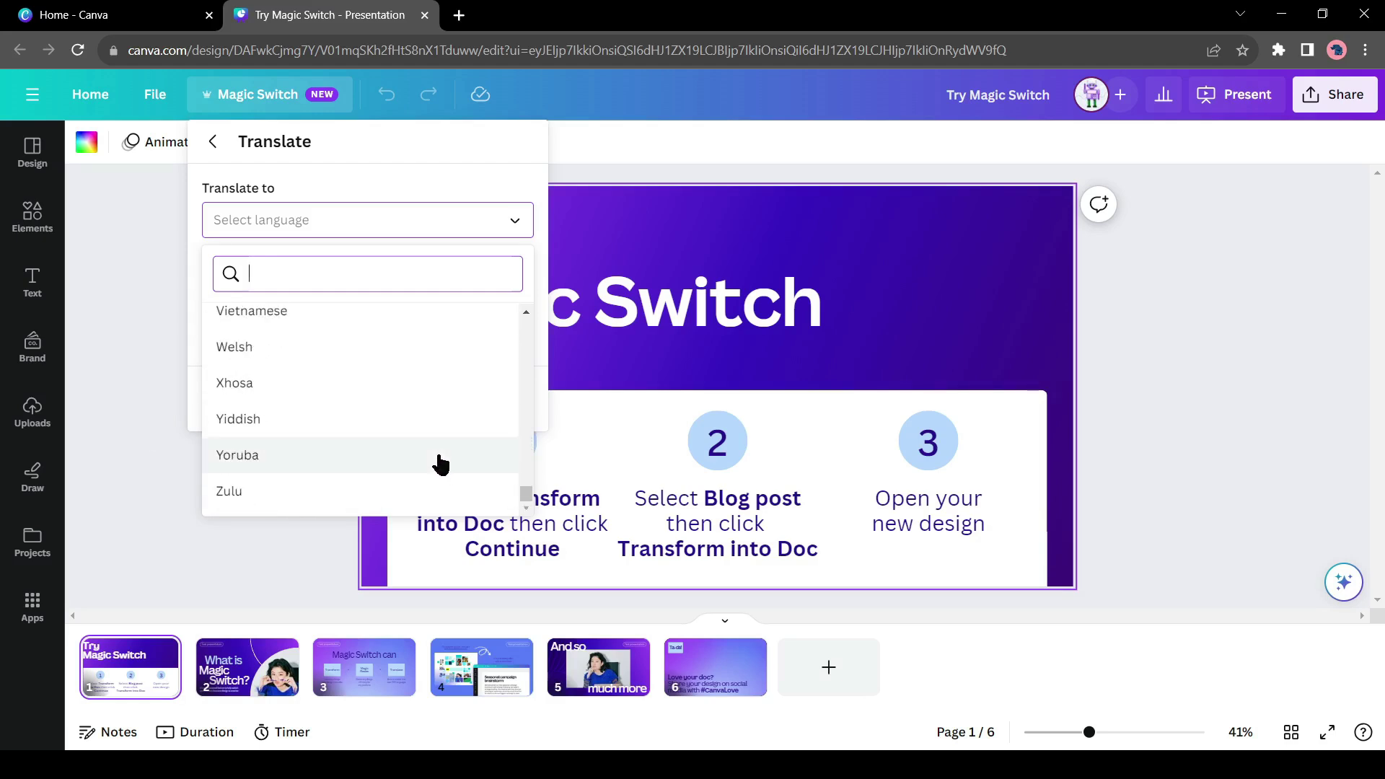
{"action": "scroll", "coordinate": [432, 464], "scroll_direction": "up", "scroll_amount": 13}
{"action": "scroll", "coordinate": [378, 462], "scroll_direction": "down", "scroll_amount": 2}
{"action": "scroll", "coordinate": [375, 461], "scroll_direction": "down", "scroll_amount": 3}
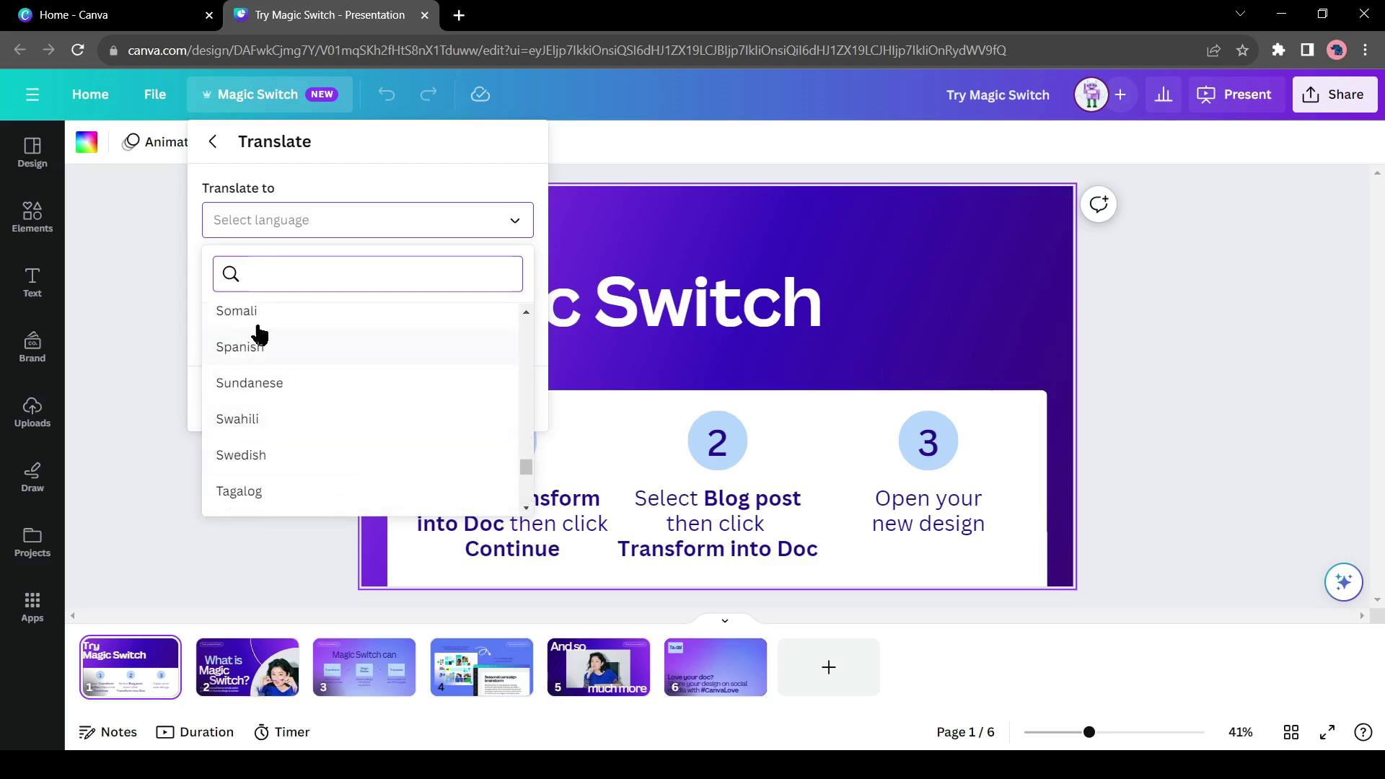
{"action": "left_click", "coordinate": [367, 364]}
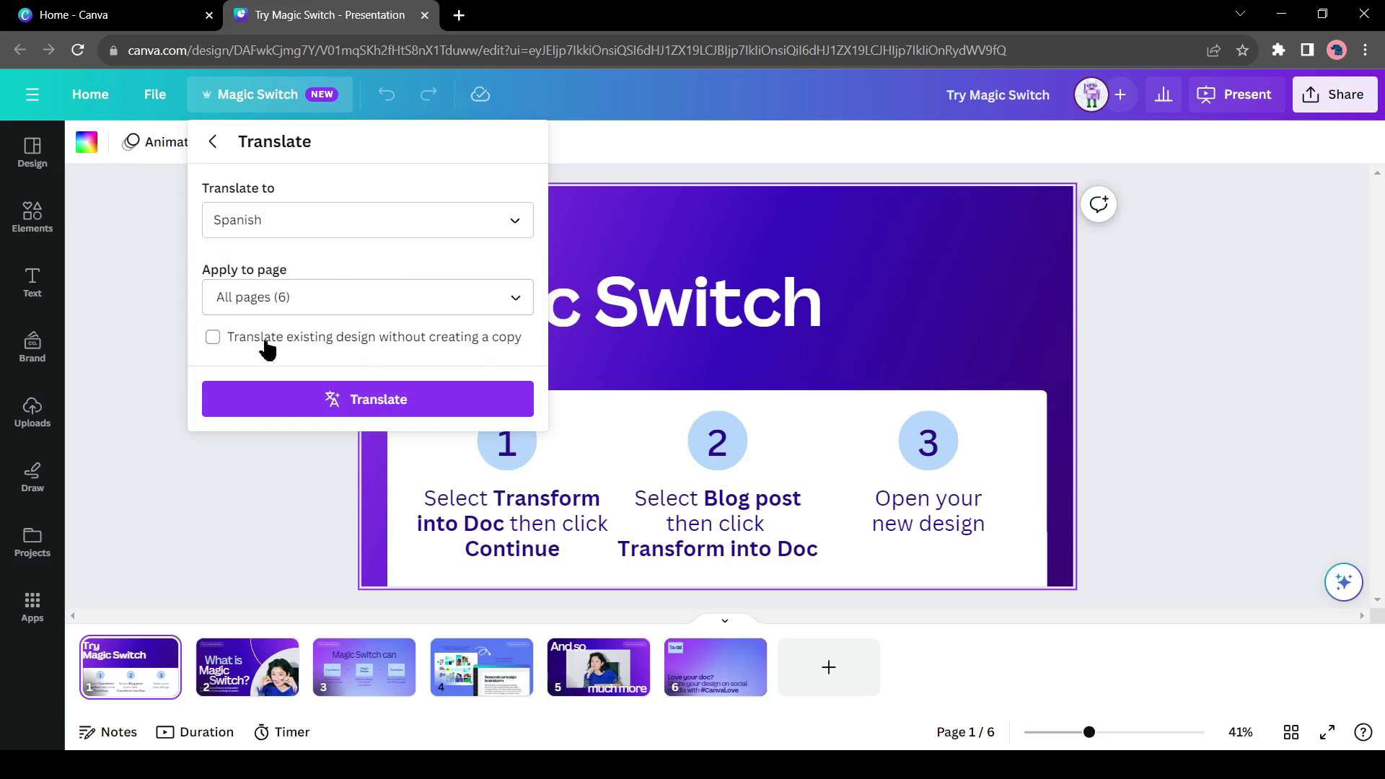
{"action": "left_click", "coordinate": [364, 400]}
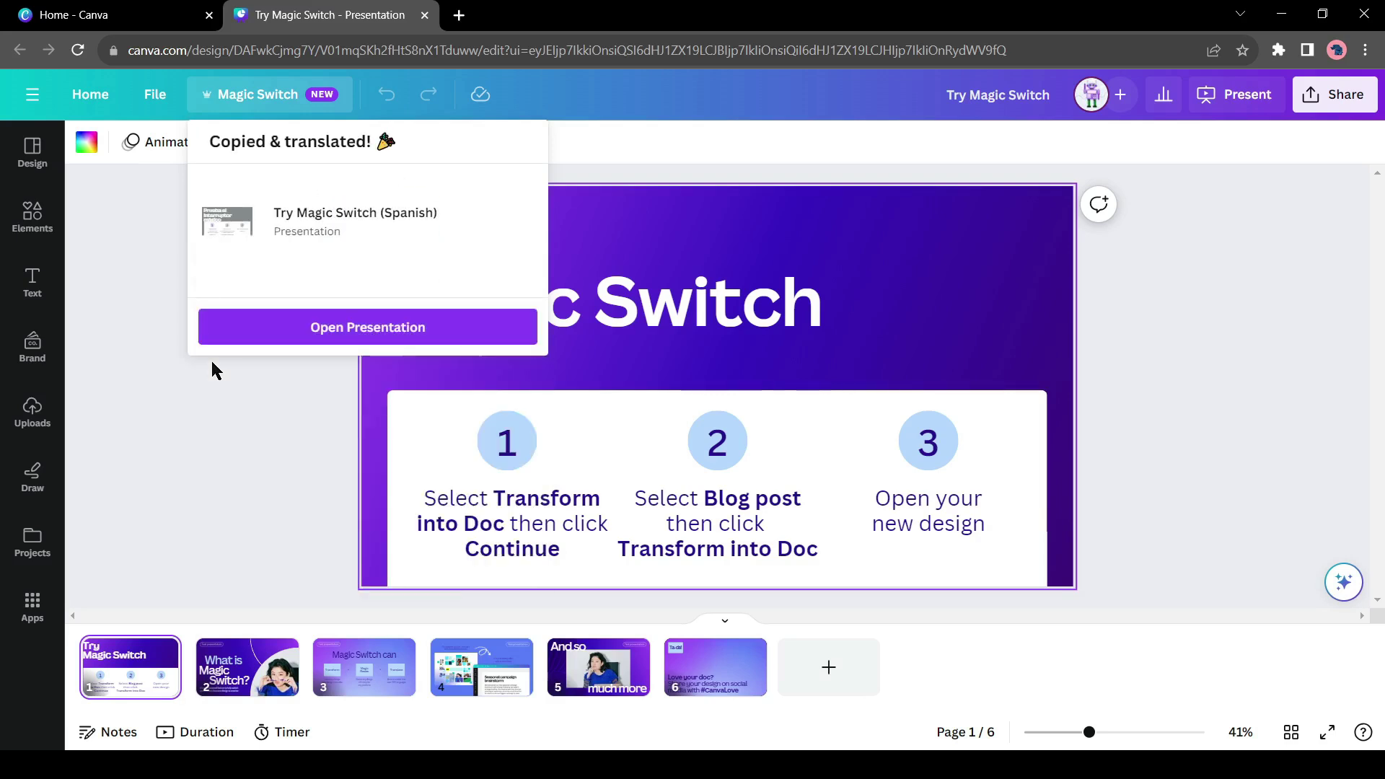
Open the Spanish copy and view its slides 2, 3, 5 and 6 before returning to slide 1.
{"action": "left_click", "coordinate": [322, 331]}
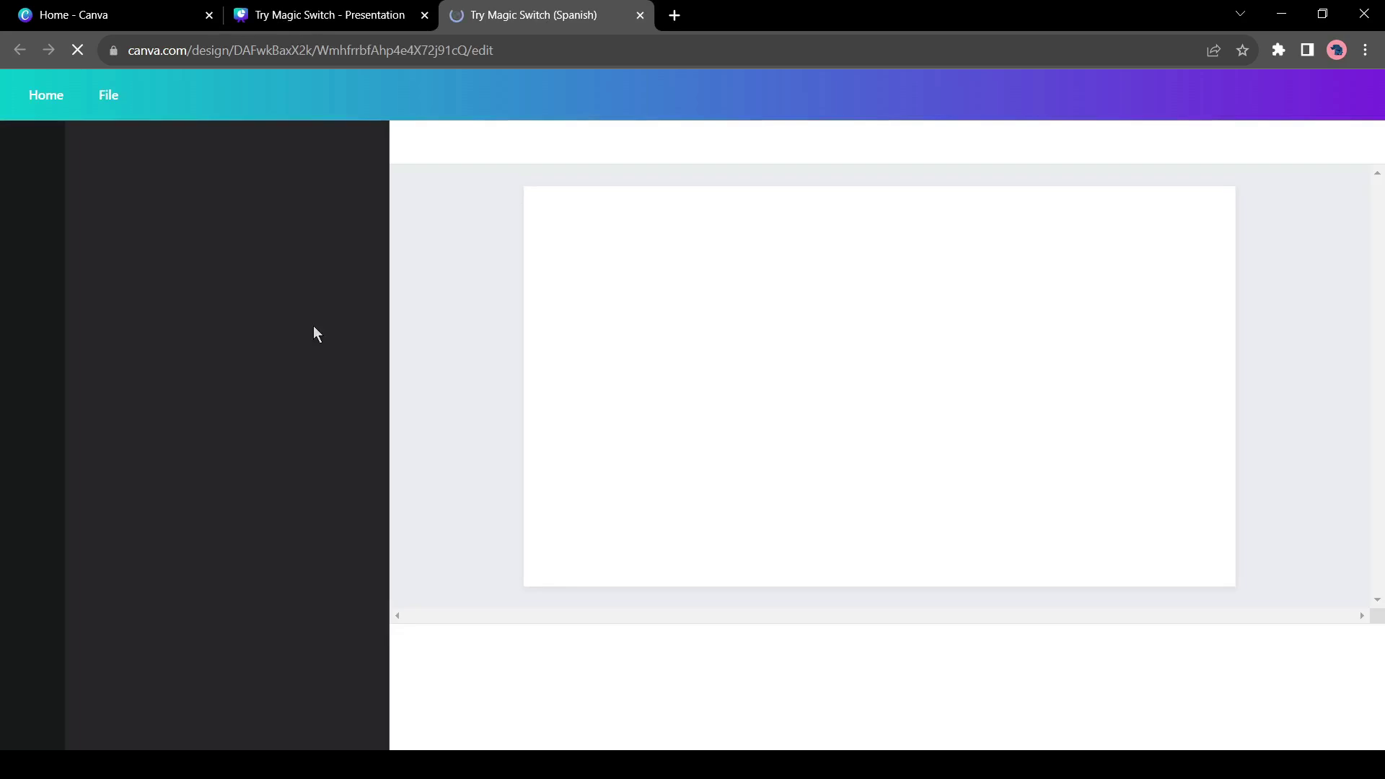
{"action": "left_click", "coordinate": [548, 678]}
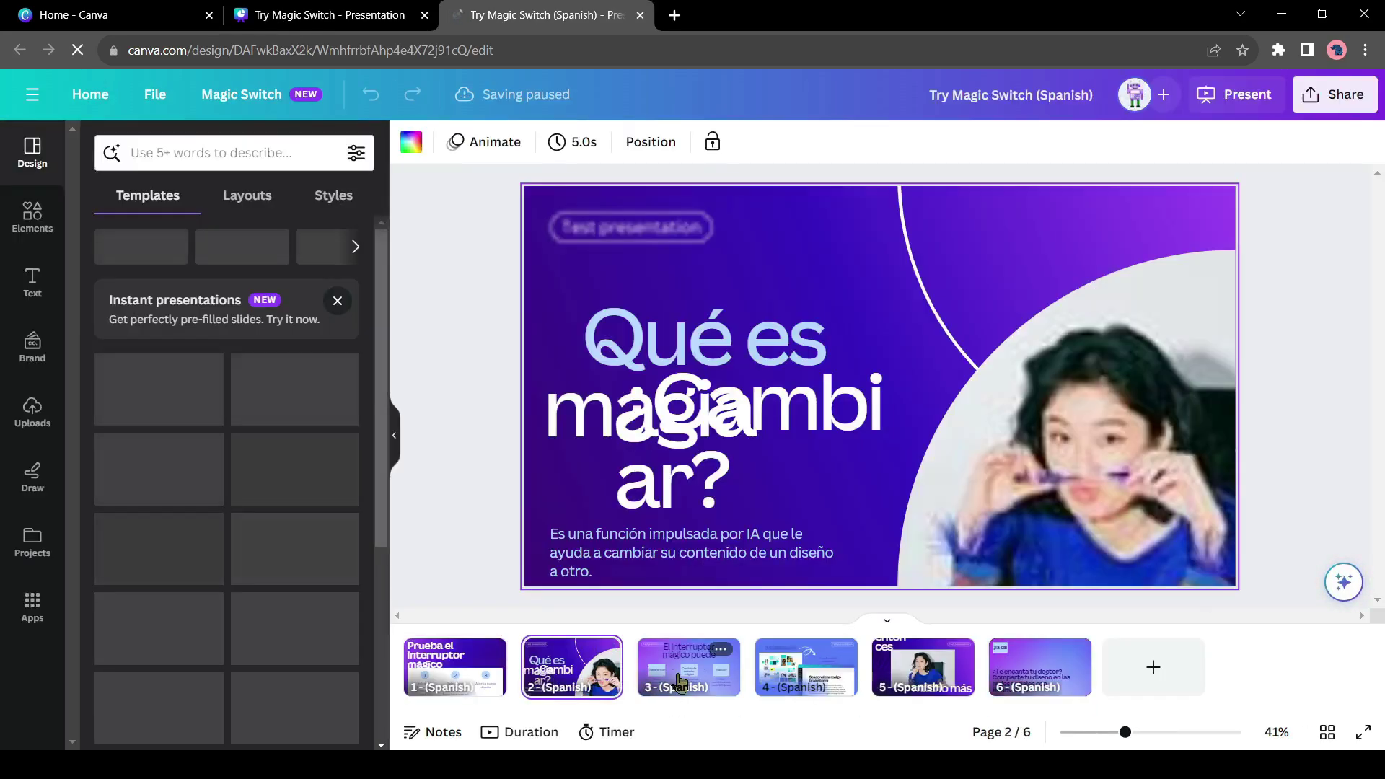
{"action": "left_click", "coordinate": [678, 681]}
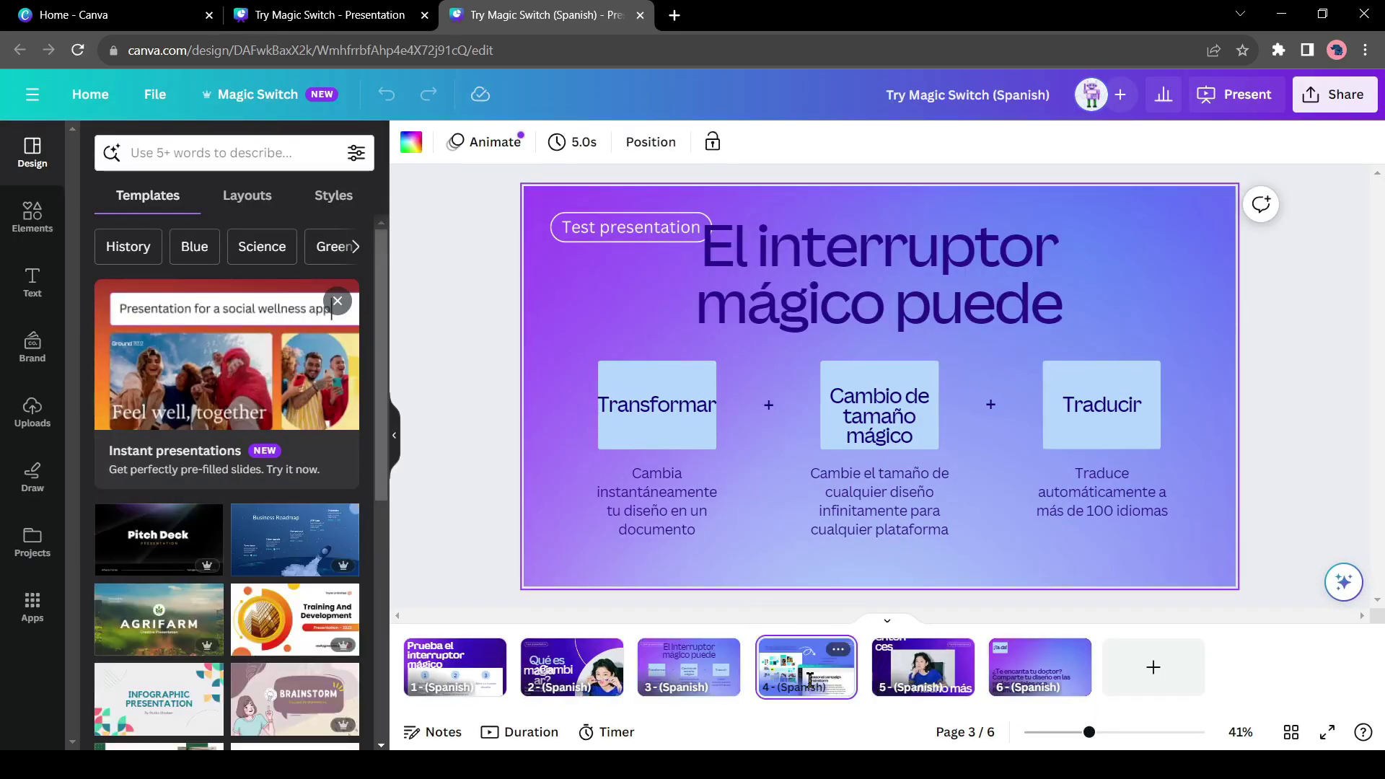
{"action": "left_click", "coordinate": [920, 682]}
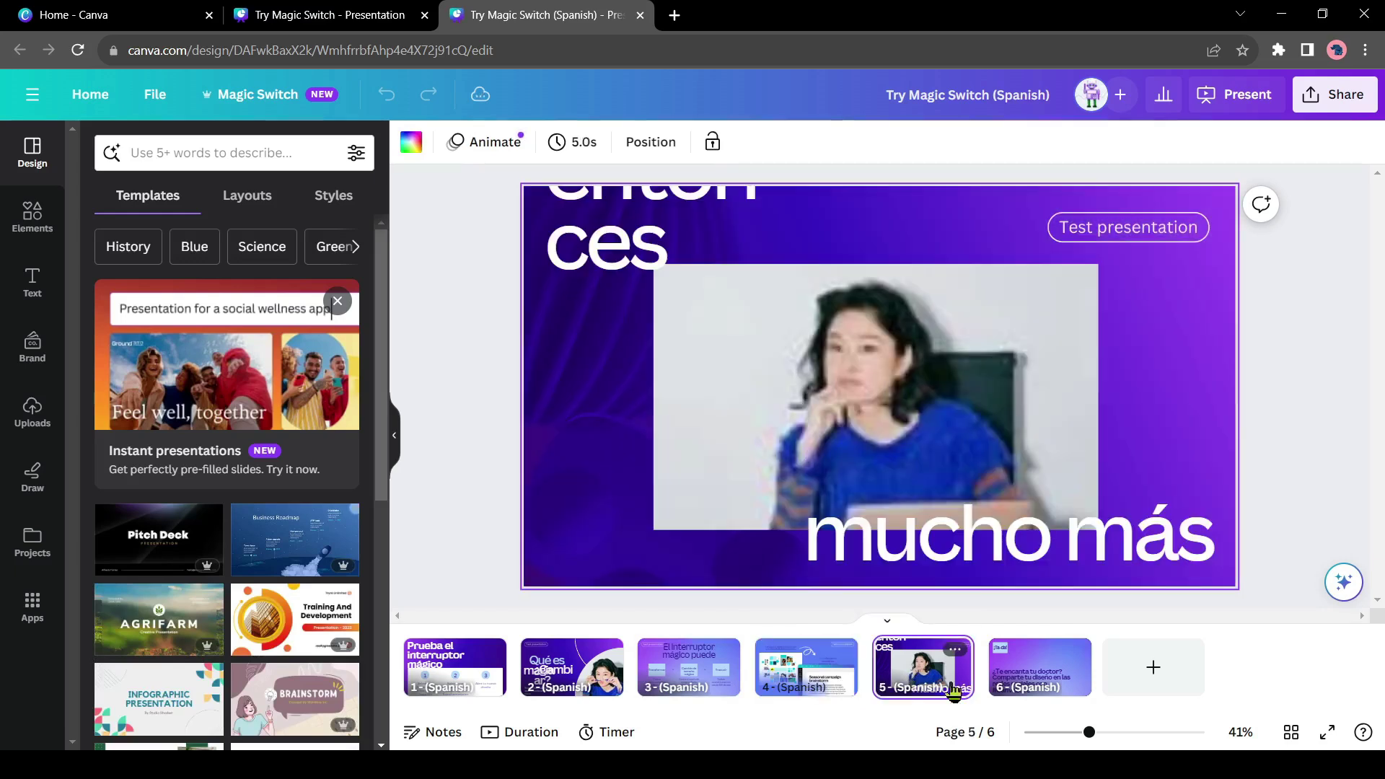
{"action": "left_click", "coordinate": [1023, 691]}
{"action": "left_click", "coordinate": [453, 674]}
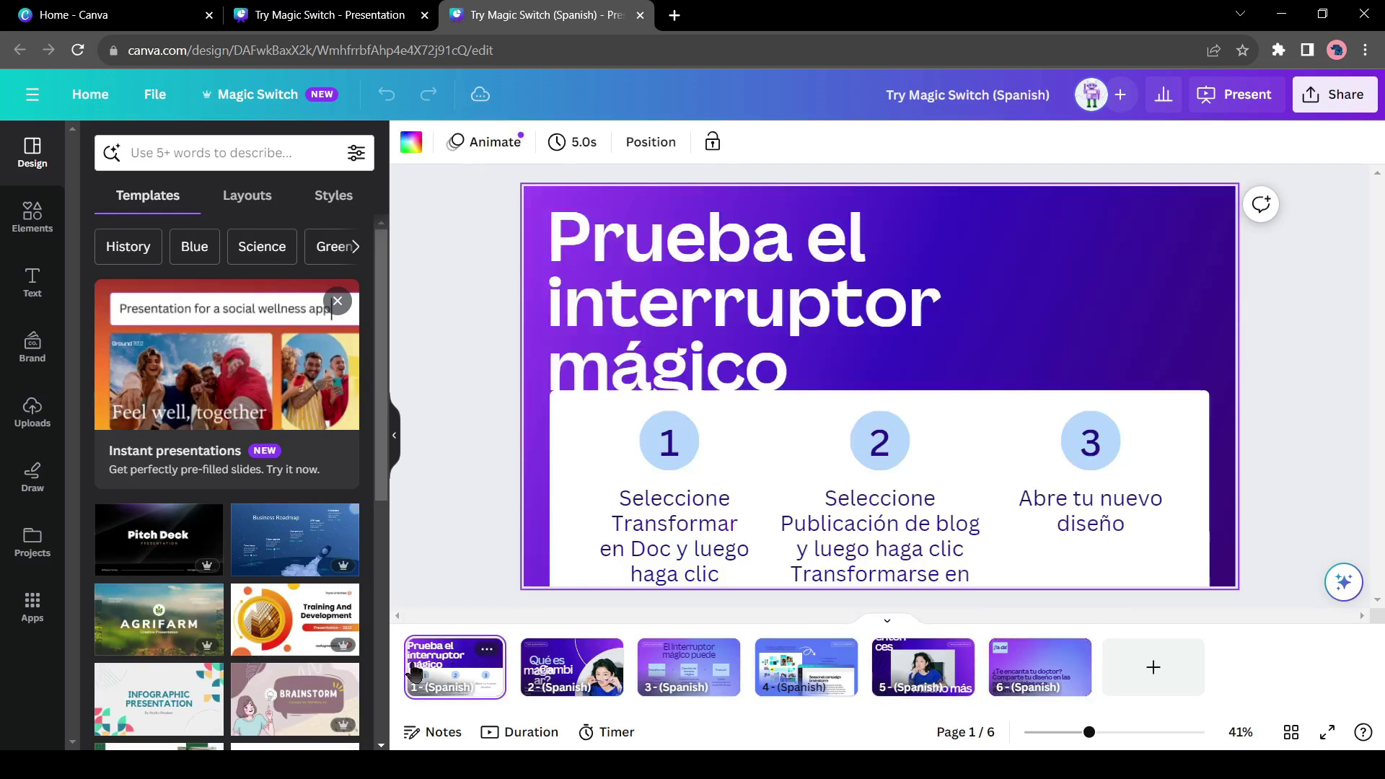
Return to the English original, dismiss the translation confirmation and browse Magic Switch's resize options.
{"action": "left_click", "coordinate": [310, 15]}
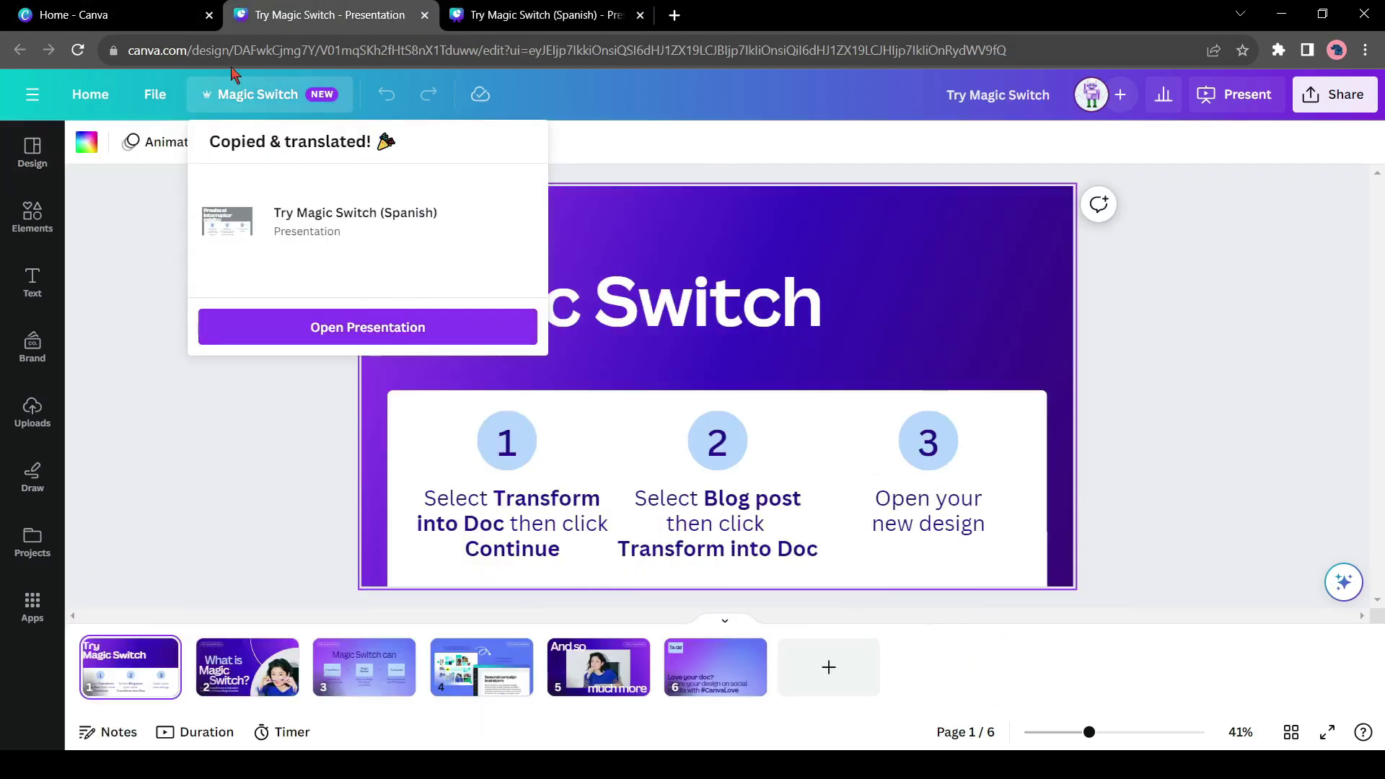
{"action": "left_click", "coordinate": [301, 108]}
{"action": "left_click", "coordinate": [301, 107]}
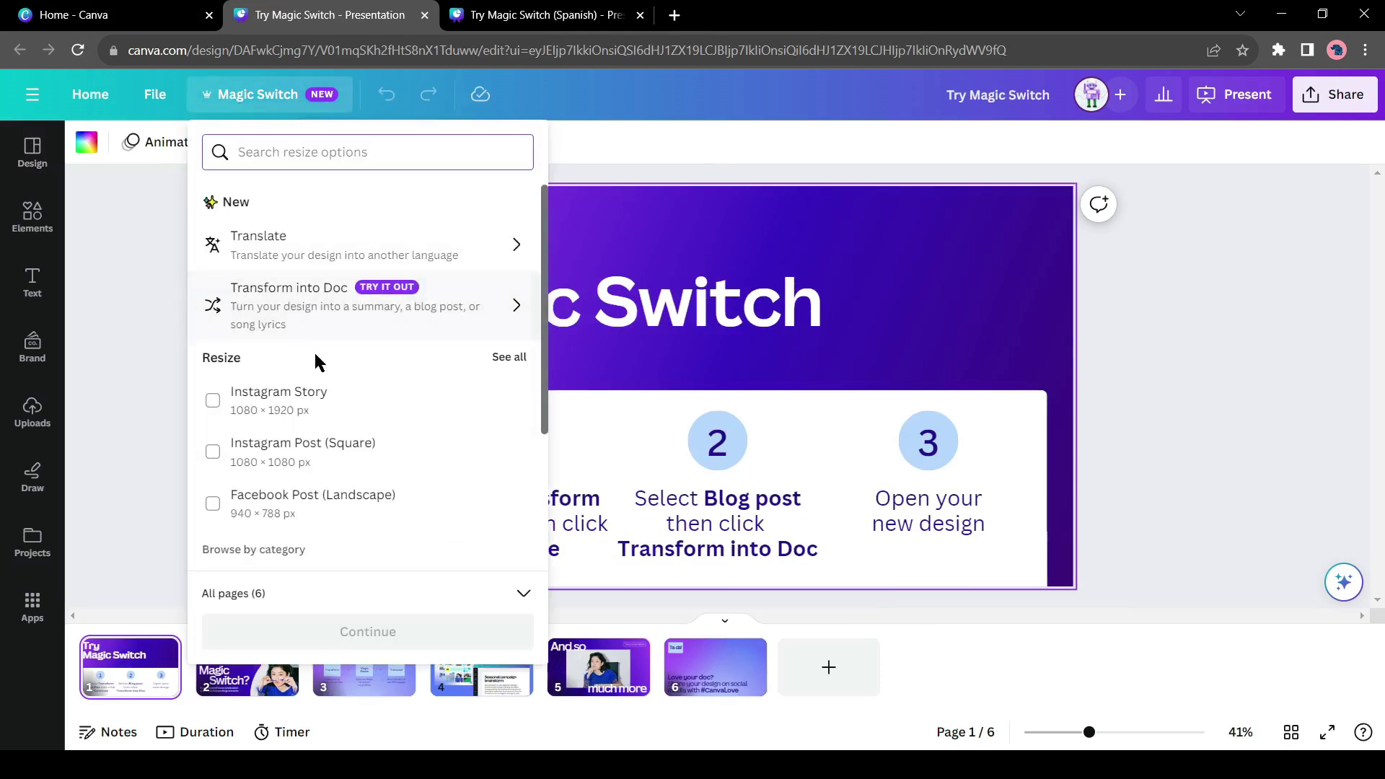
{"action": "scroll", "coordinate": [310, 360], "scroll_direction": "down", "scroll_amount": 1}
{"action": "scroll", "coordinate": [375, 361], "scroll_direction": "down", "scroll_amount": 1}
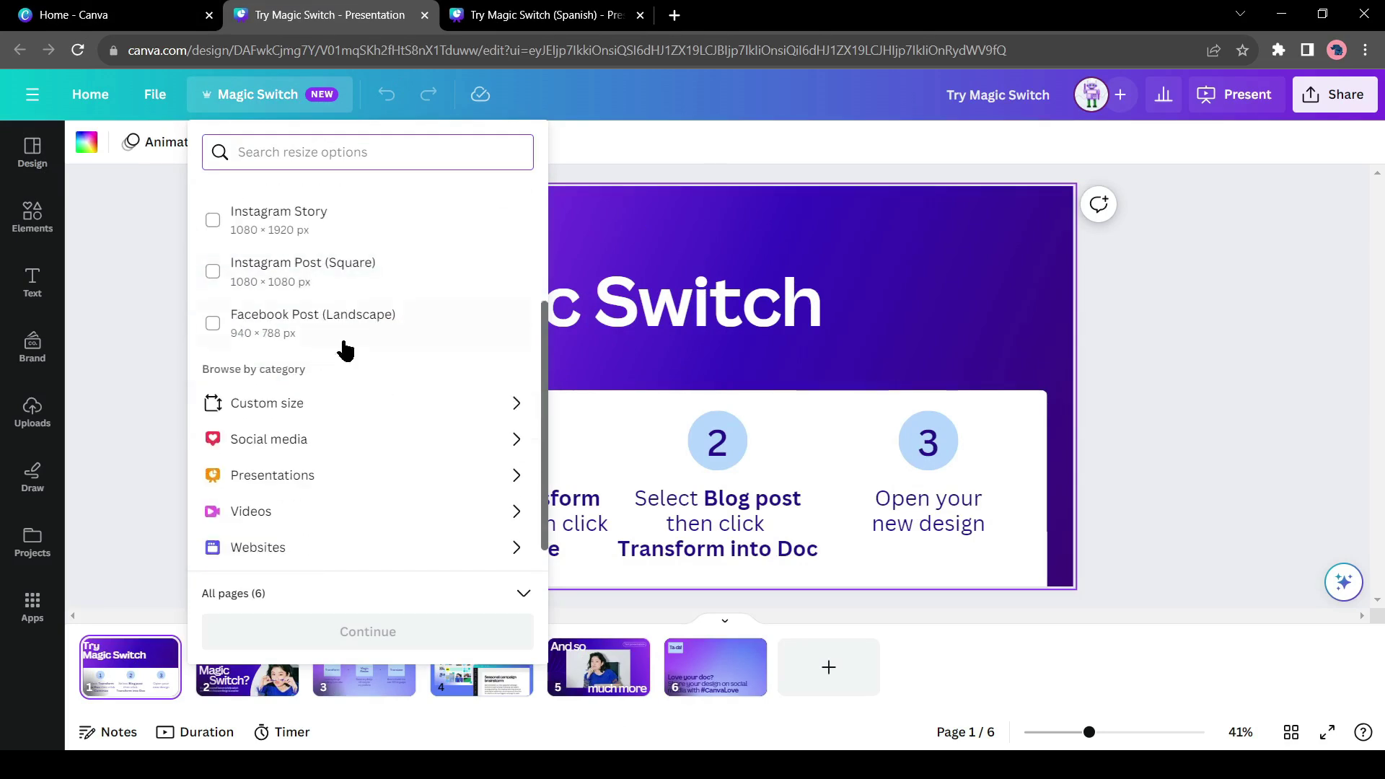
{"action": "scroll", "coordinate": [435, 404], "scroll_direction": "down", "scroll_amount": 1}
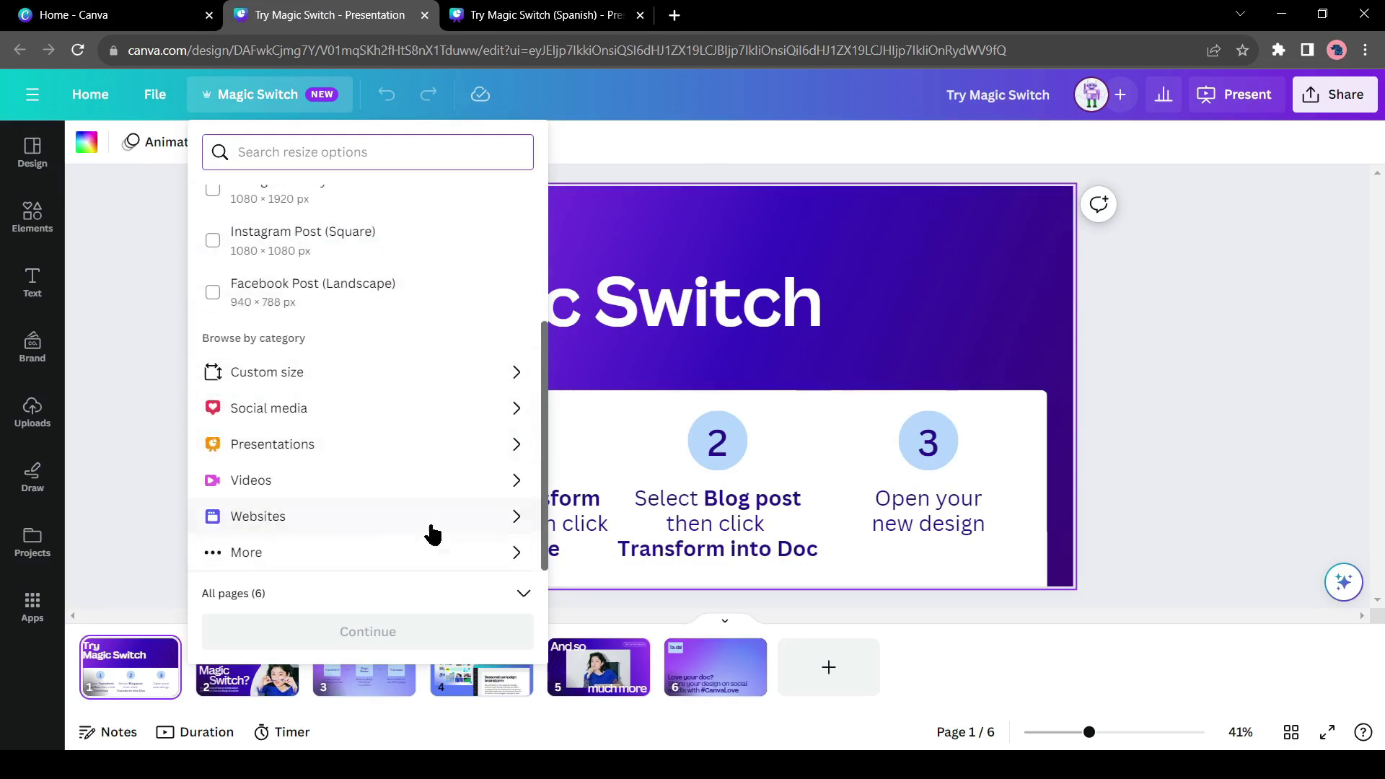
Create a 1920 × 1080 Video copy of the deck, open it and play it.
{"action": "left_click", "coordinate": [476, 497]}
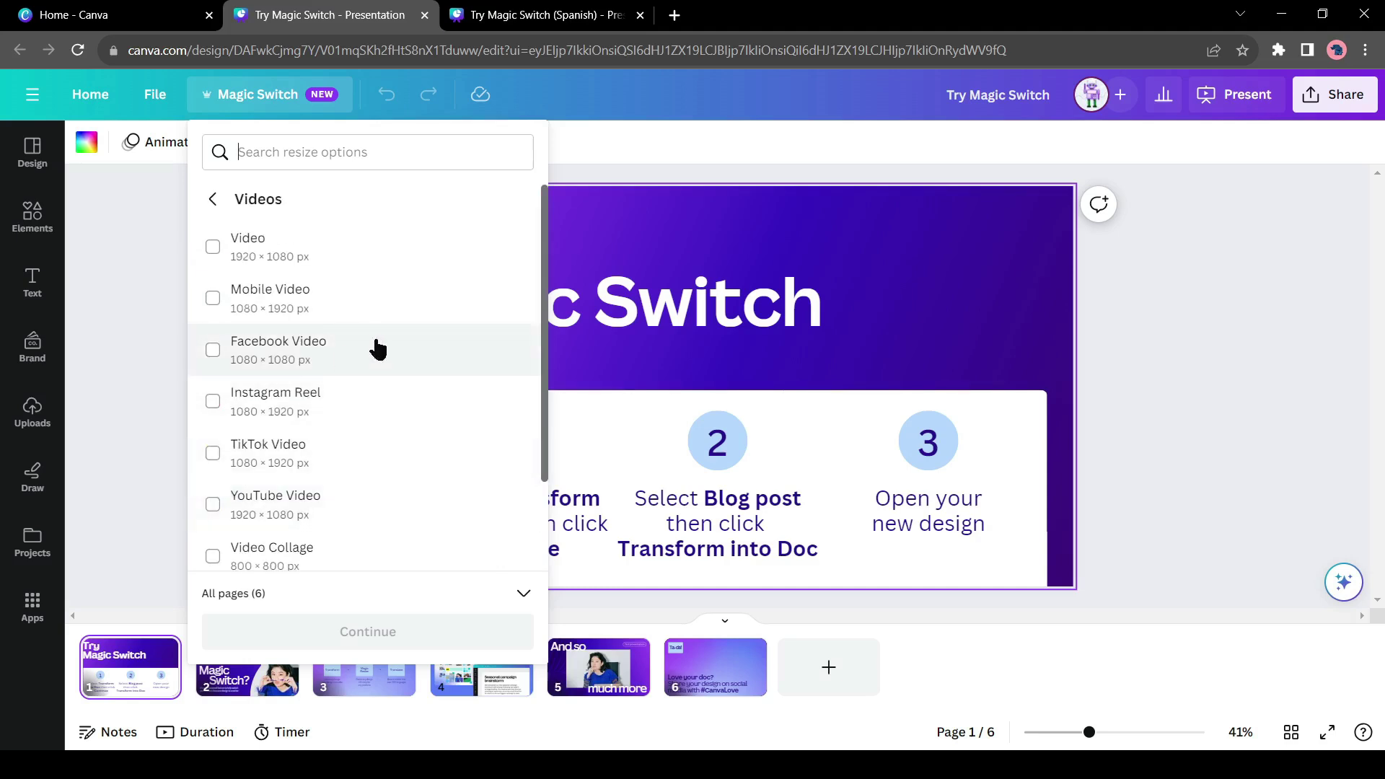
{"action": "left_click", "coordinate": [342, 271]}
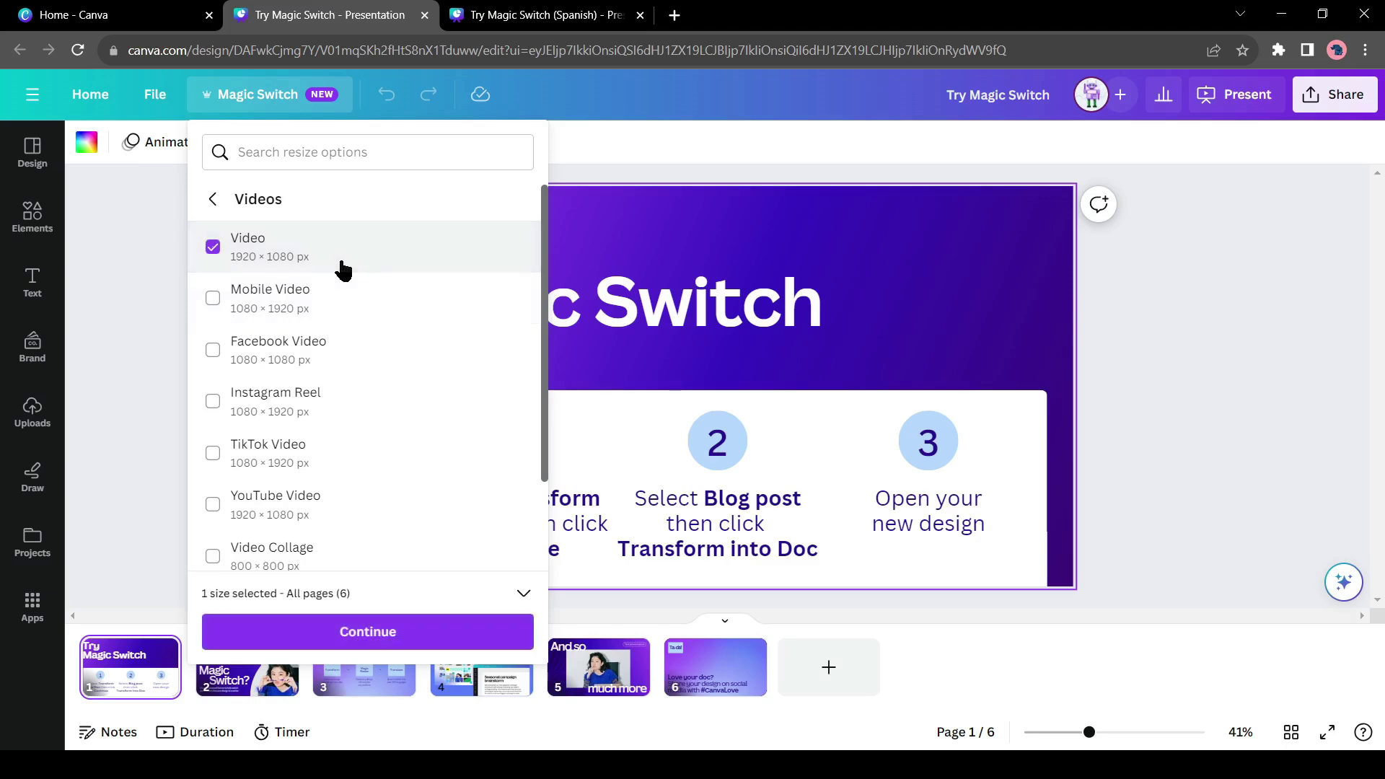
{"action": "left_click", "coordinate": [379, 644]}
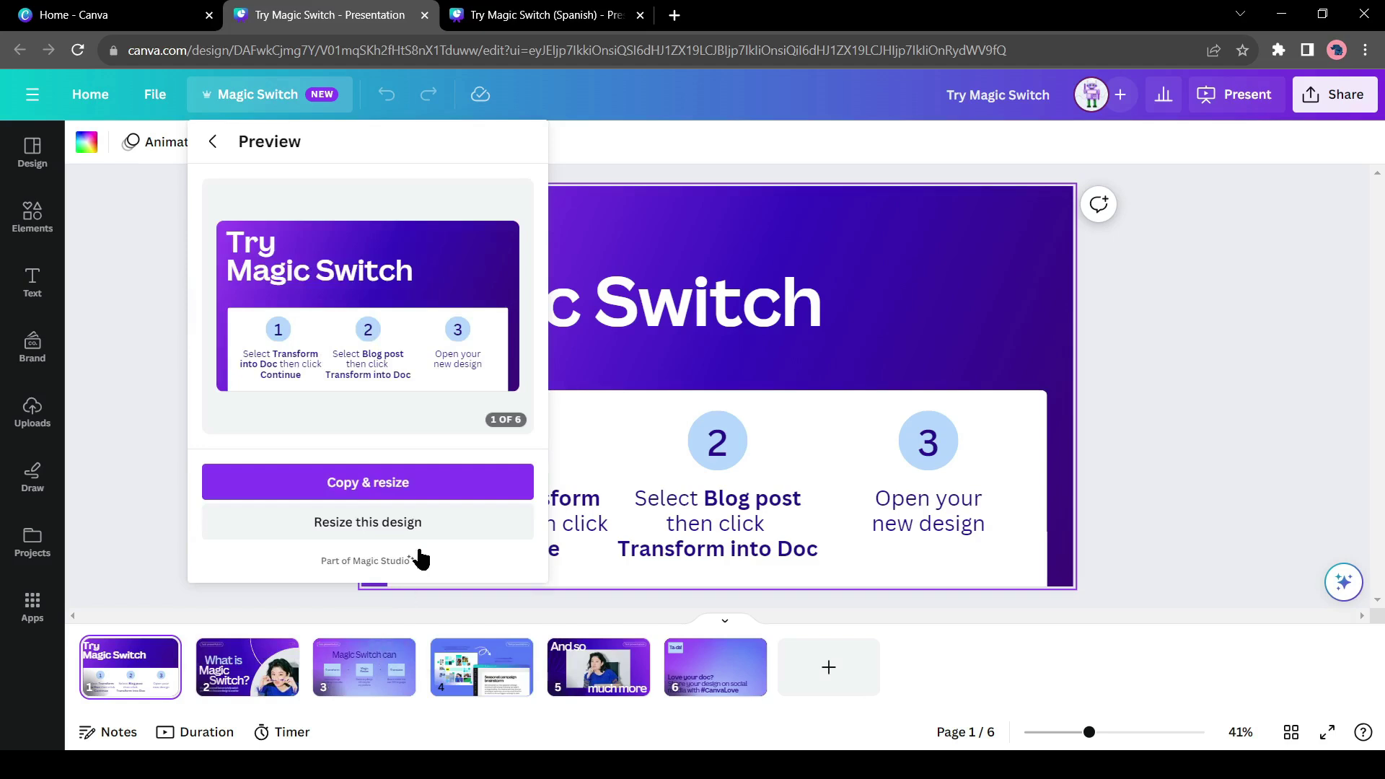
{"action": "left_click", "coordinate": [372, 485]}
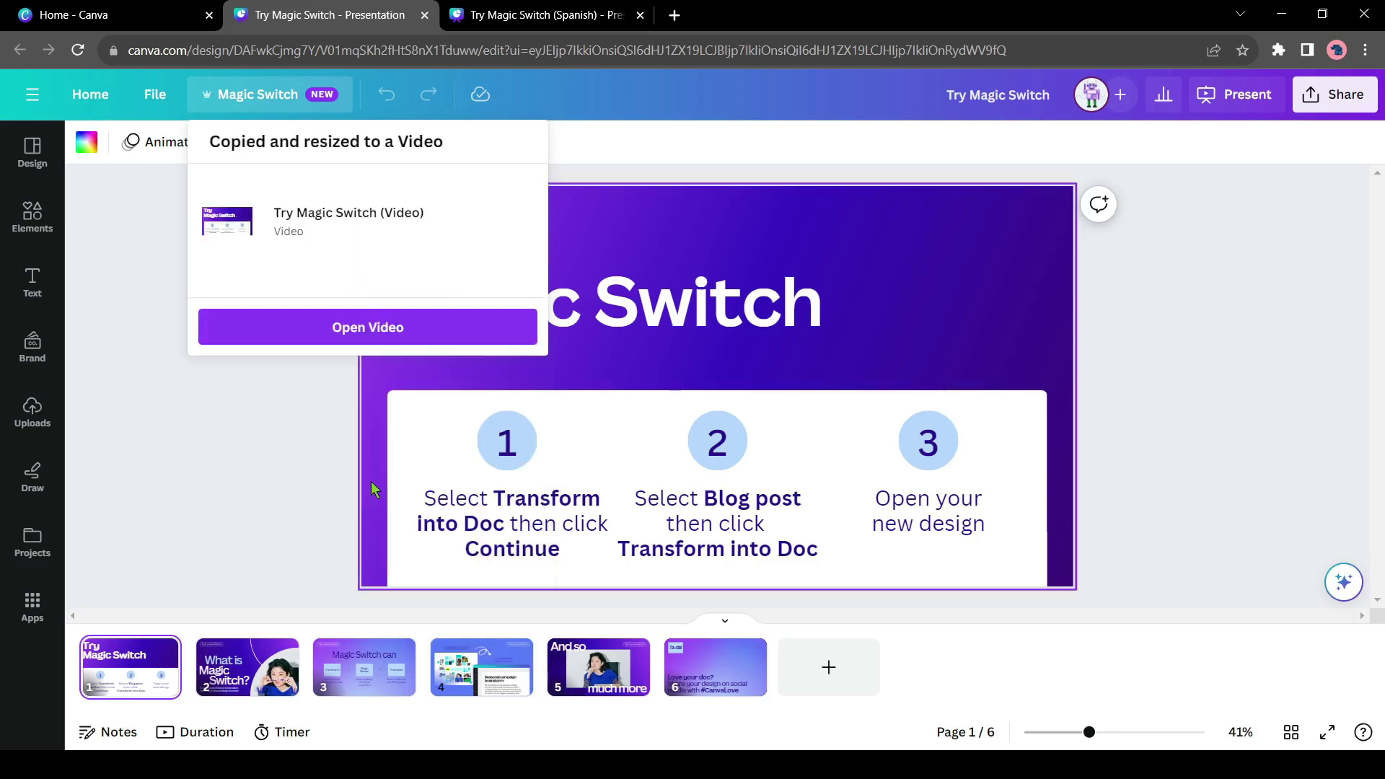
{"action": "left_click", "coordinate": [327, 339]}
{"action": "left_click", "coordinate": [433, 667]}
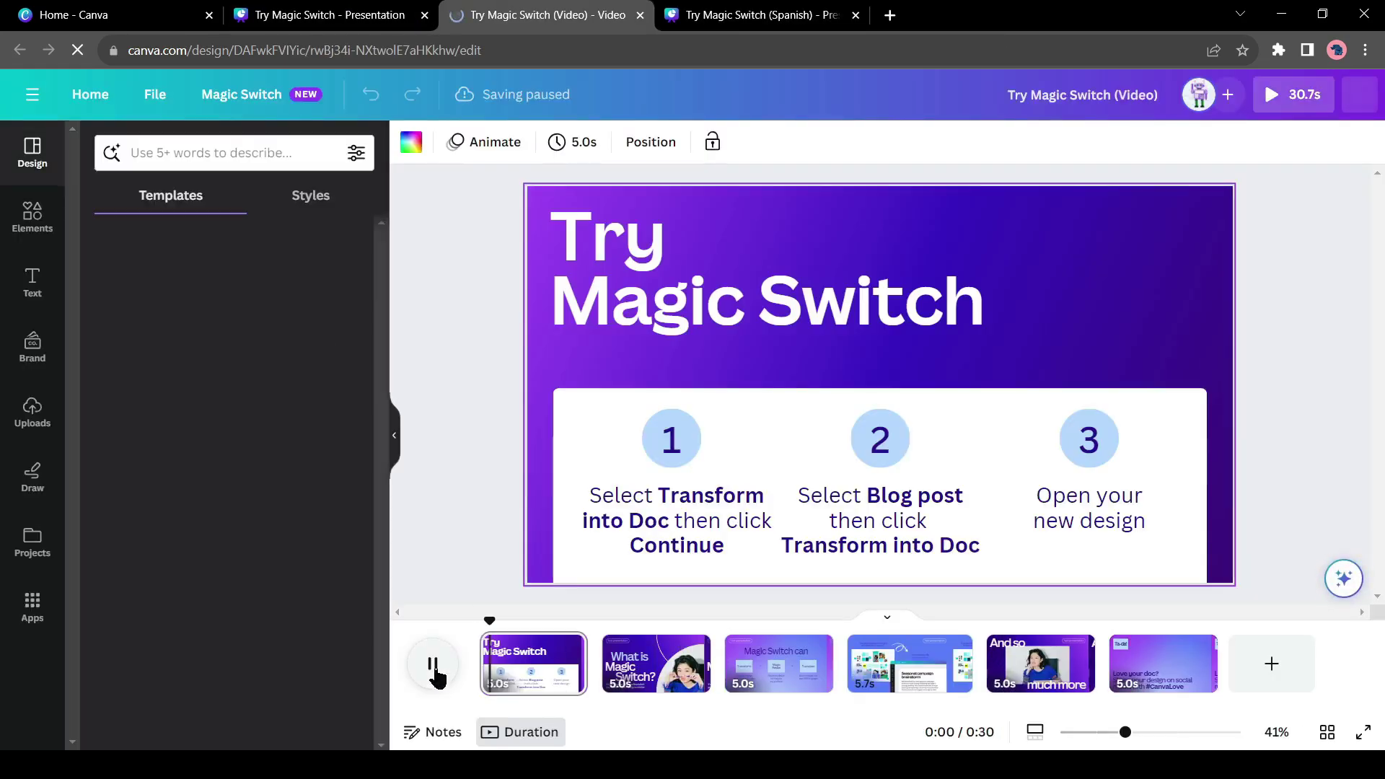
{"action": "left_click", "coordinate": [699, 579]}
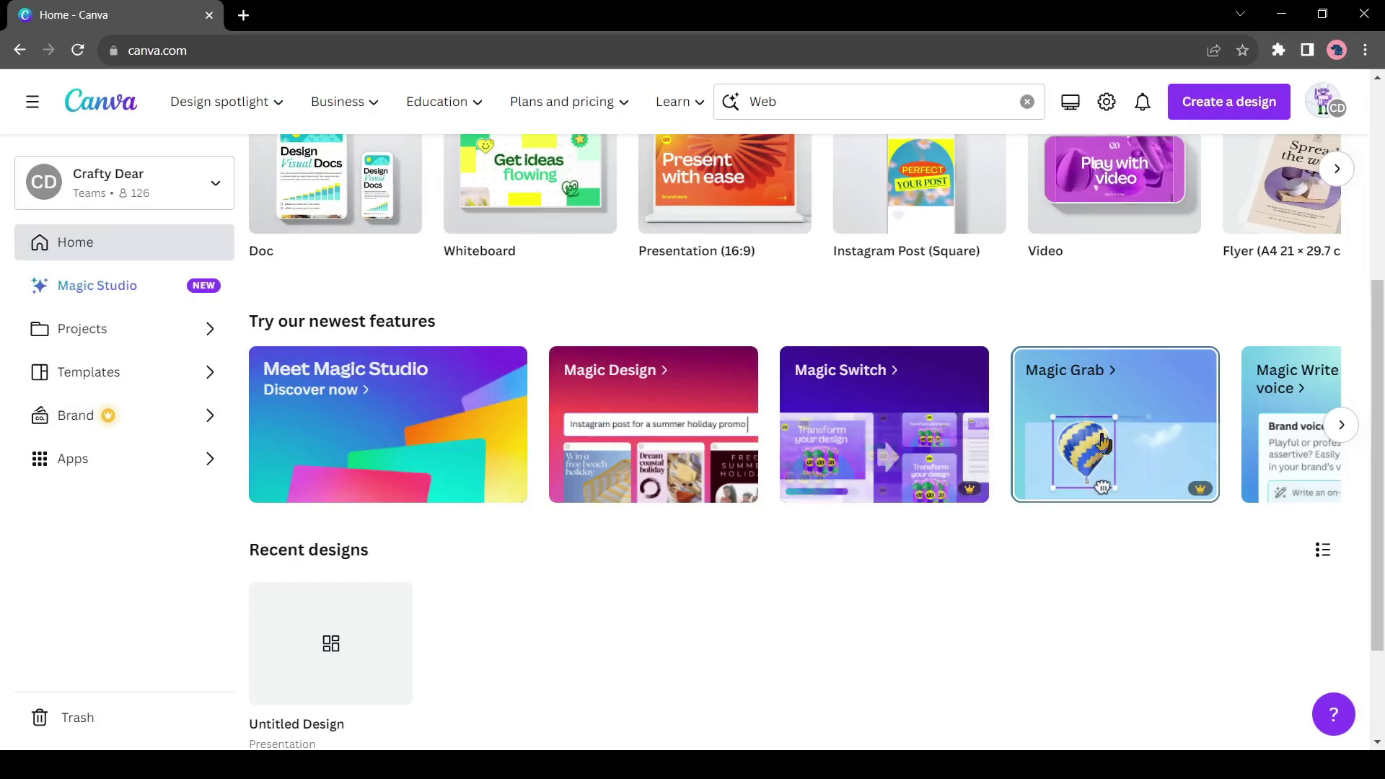
In the Try Magic Grab sample, grab the hot air balloon and place it enlarged over the galaxy.
{"action": "left_click", "coordinate": [1178, 429]}
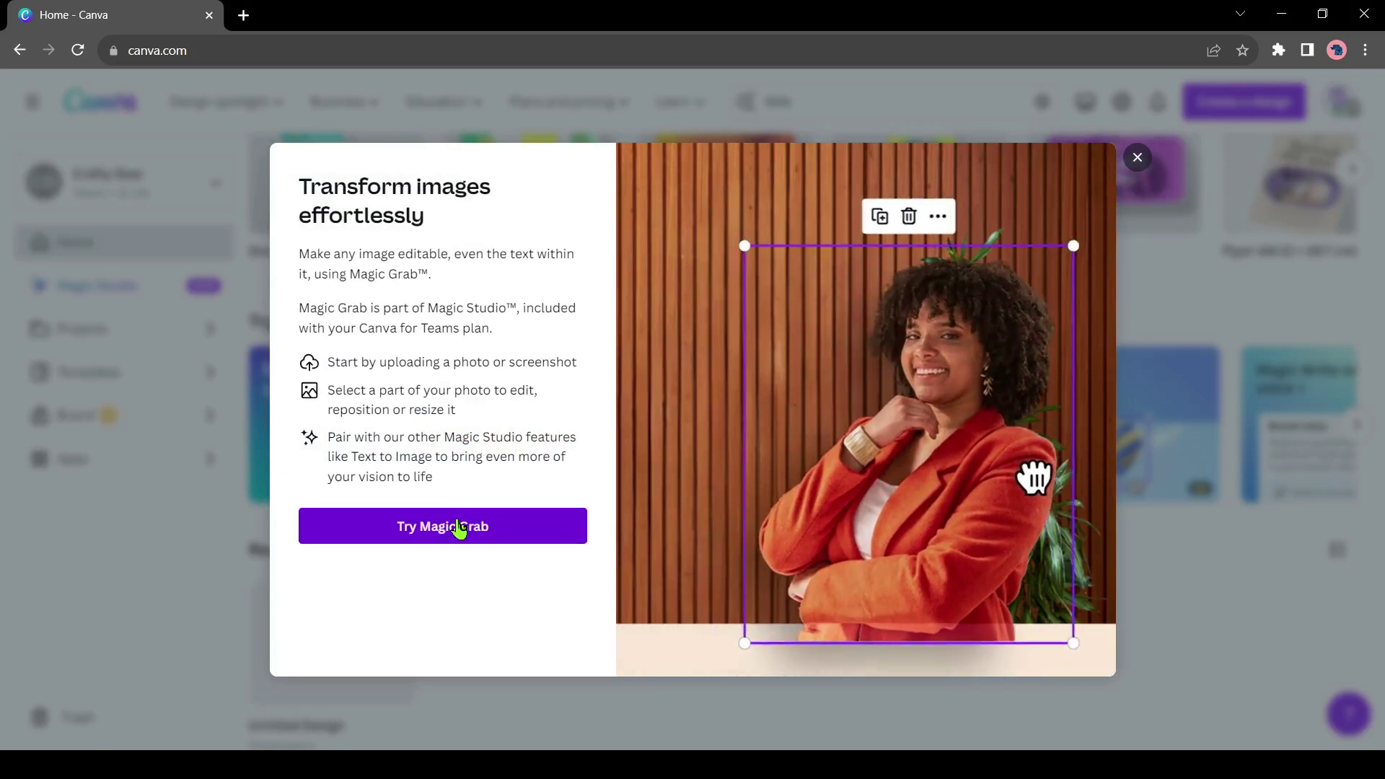
{"action": "left_click", "coordinate": [459, 525]}
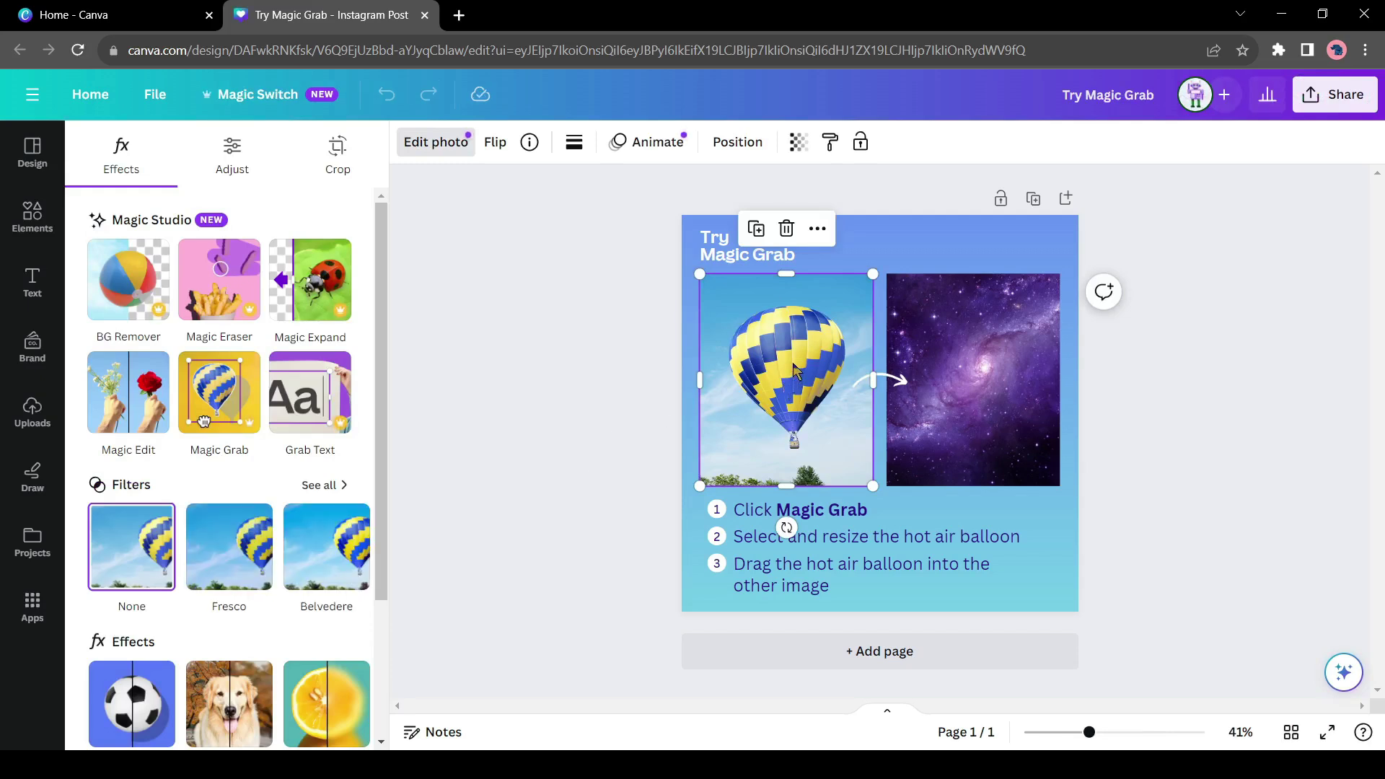
{"action": "left_click_drag", "start_coordinate": [793, 369], "coordinate": [800, 370]}
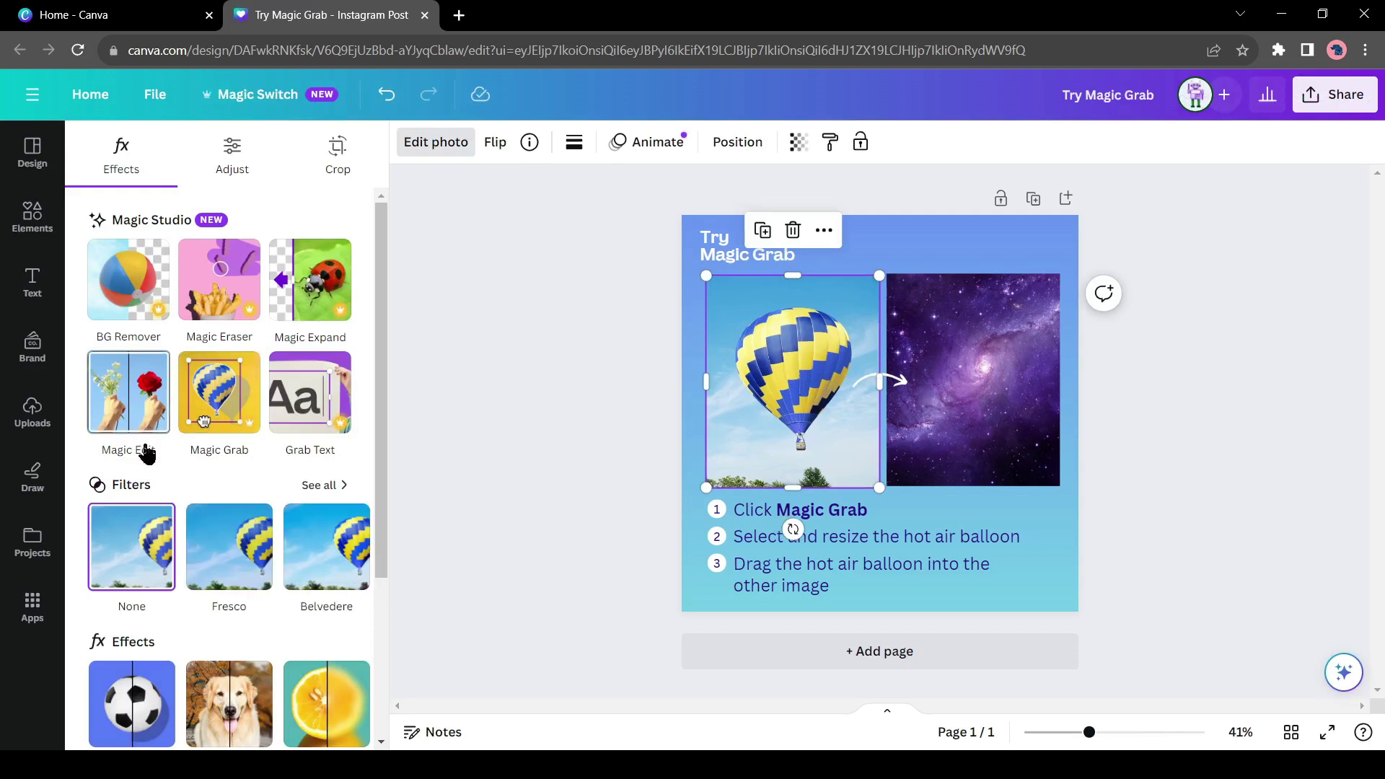
{"action": "left_click", "coordinate": [230, 404]}
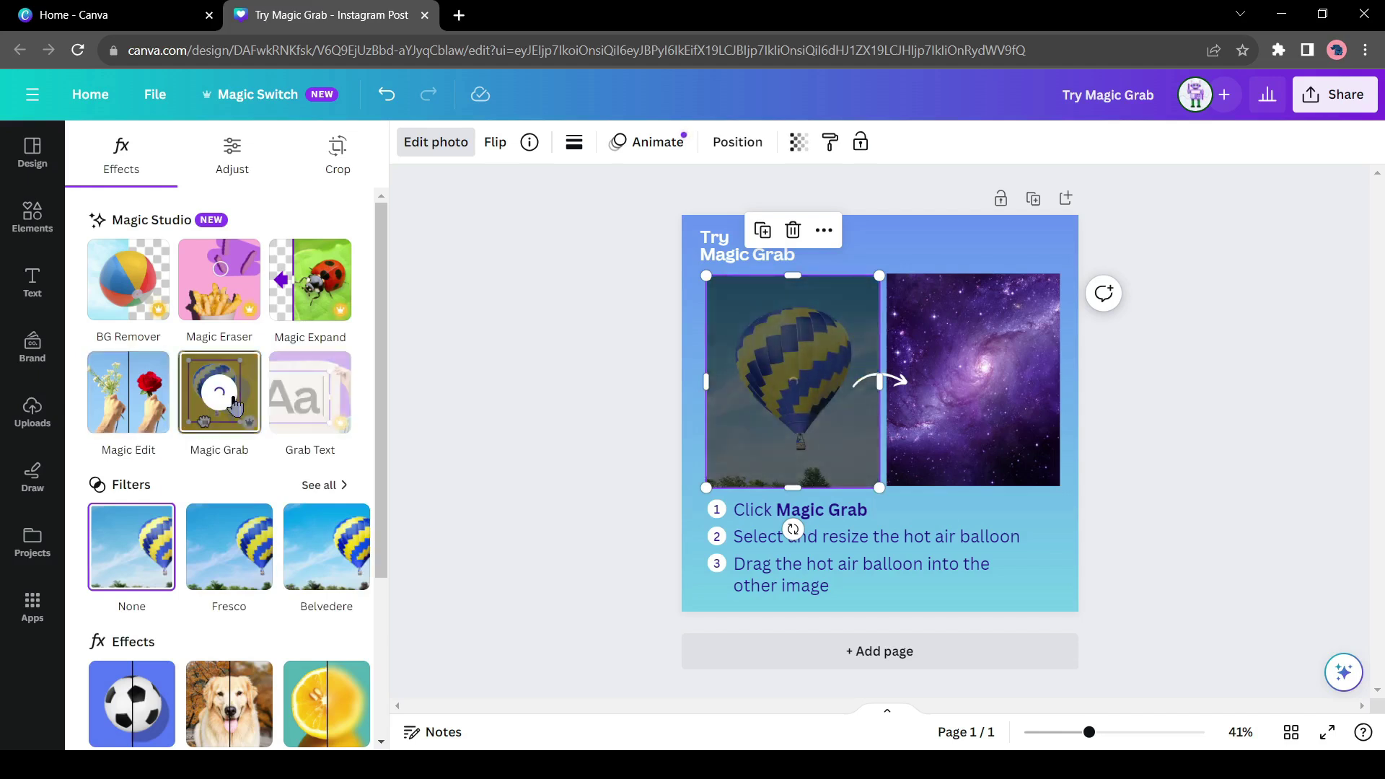
{"action": "left_click_drag", "start_coordinate": [805, 393], "coordinate": [894, 476]}
{"action": "left_click_drag", "start_coordinate": [968, 393], "coordinate": [981, 377]}
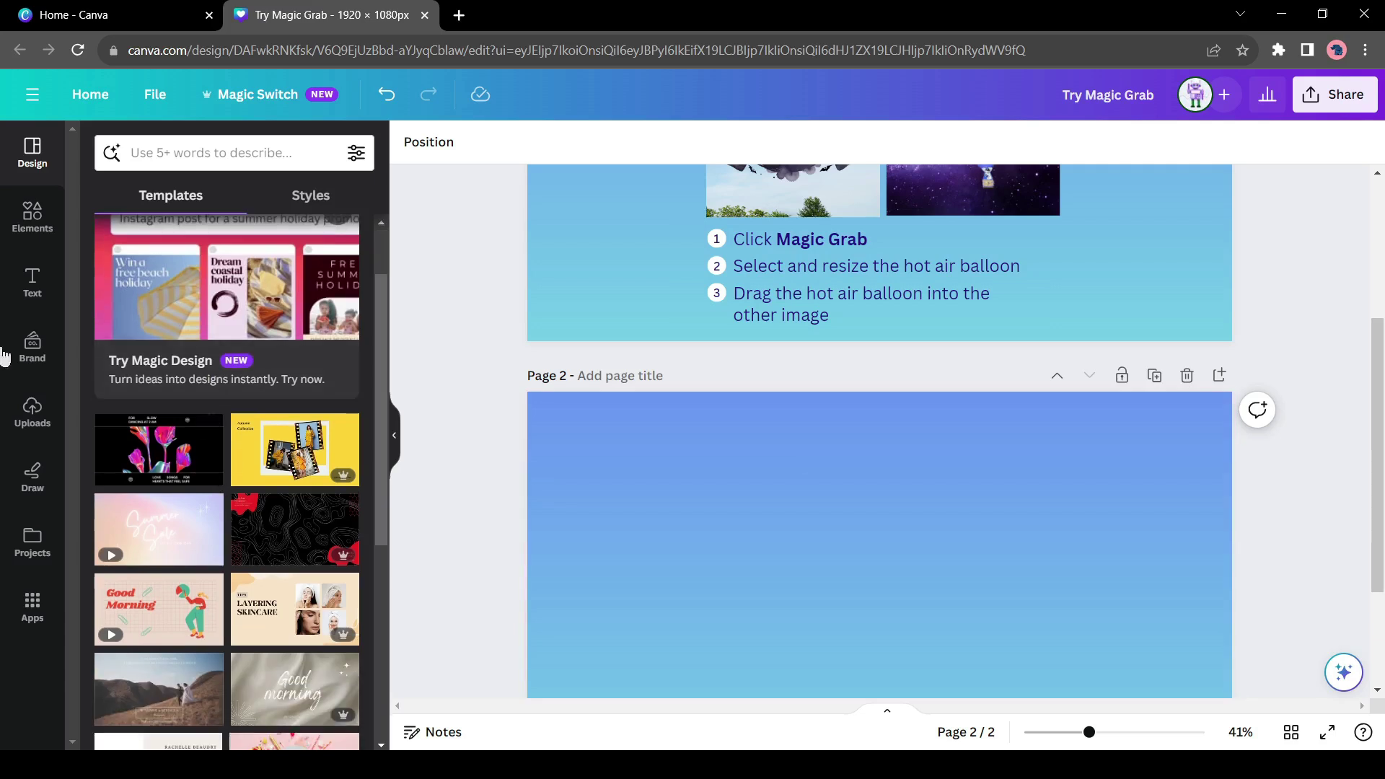
Add the uploaded mouse king image to Page 2 and position it on the page.
{"action": "left_click", "coordinate": [32, 411]}
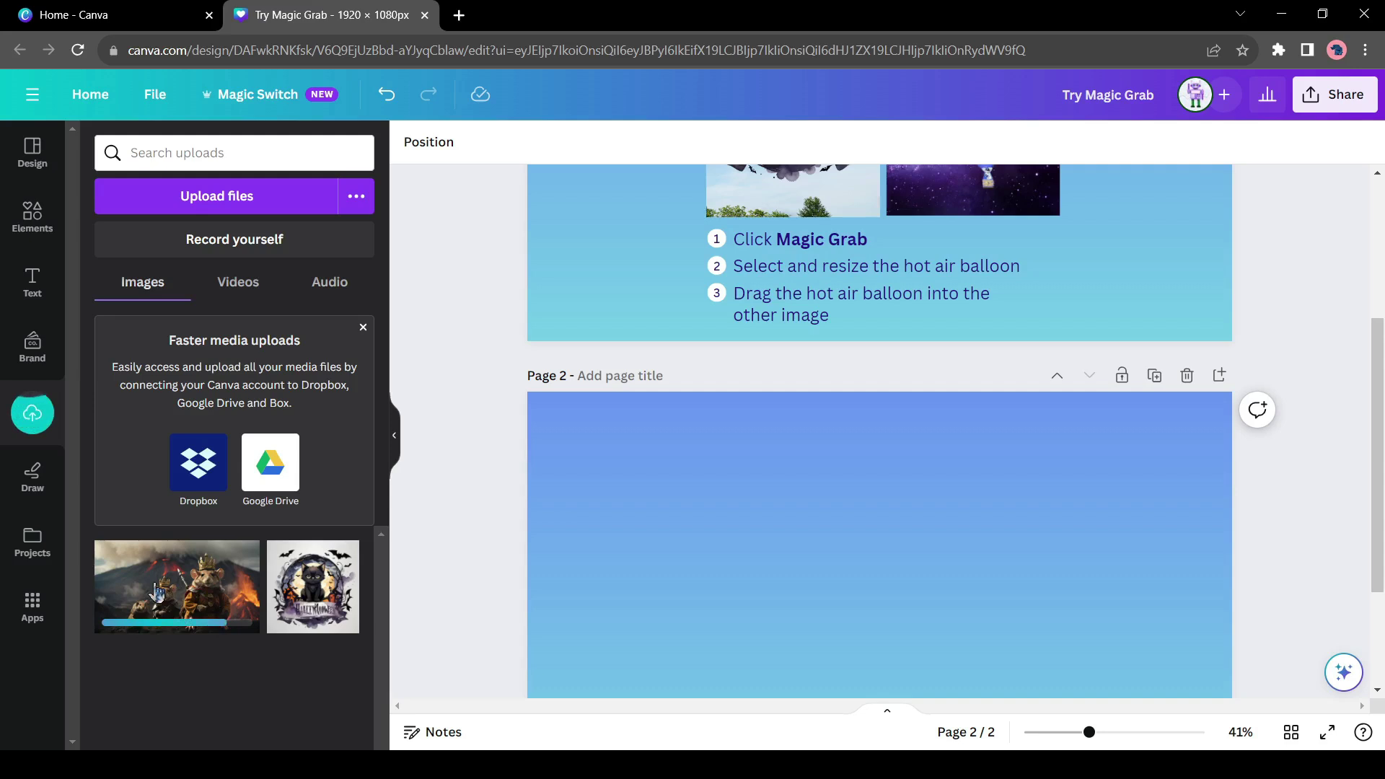
{"action": "left_click", "coordinate": [156, 591]}
{"action": "left_click_drag", "start_coordinate": [910, 561], "coordinate": [823, 511]}
{"action": "scroll", "coordinate": [823, 512], "scroll_direction": "down", "scroll_amount": 3}
{"action": "left_click_drag", "start_coordinate": [1055, 511], "coordinate": [1216, 649]}
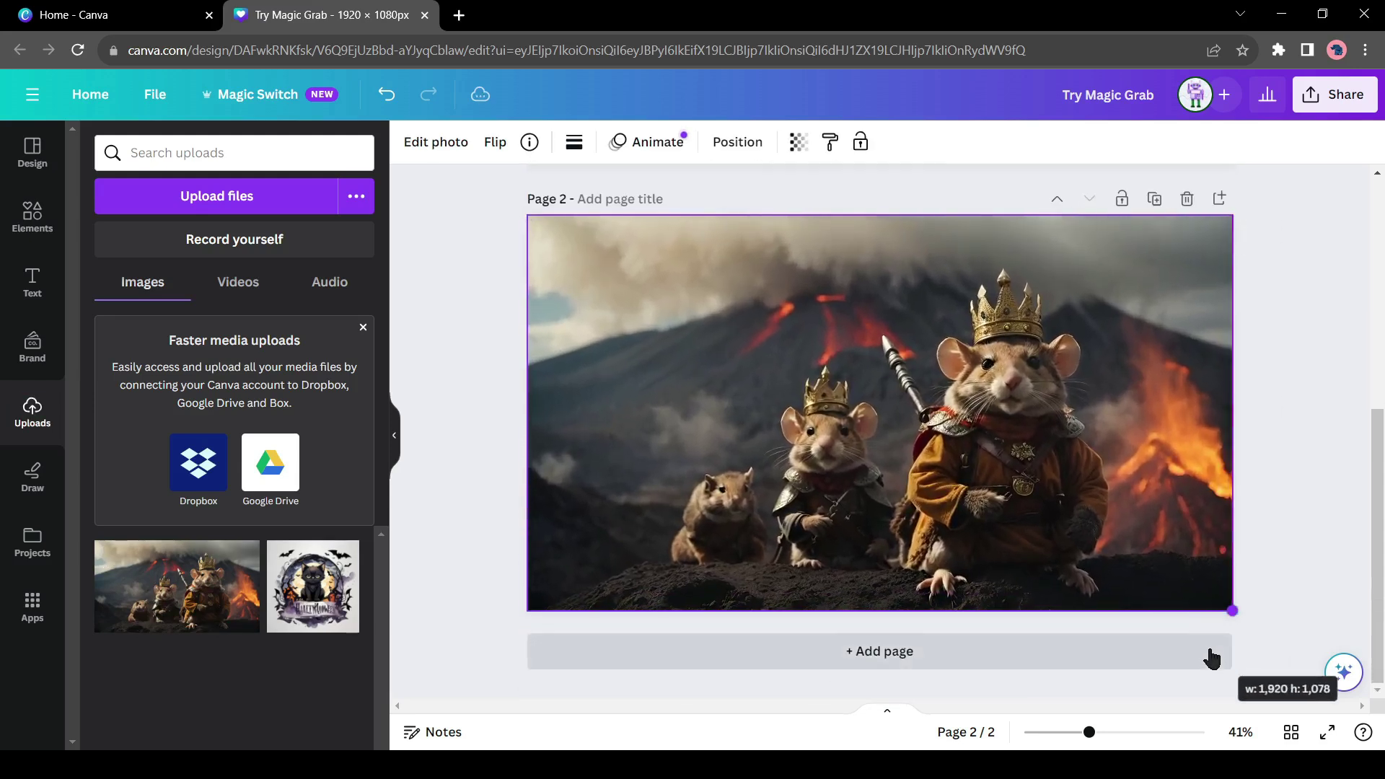
Crop the mice photo, erase the other mice with Magic Eraser, and reposition the crowned mouse.
{"action": "left_click", "coordinate": [435, 142]}
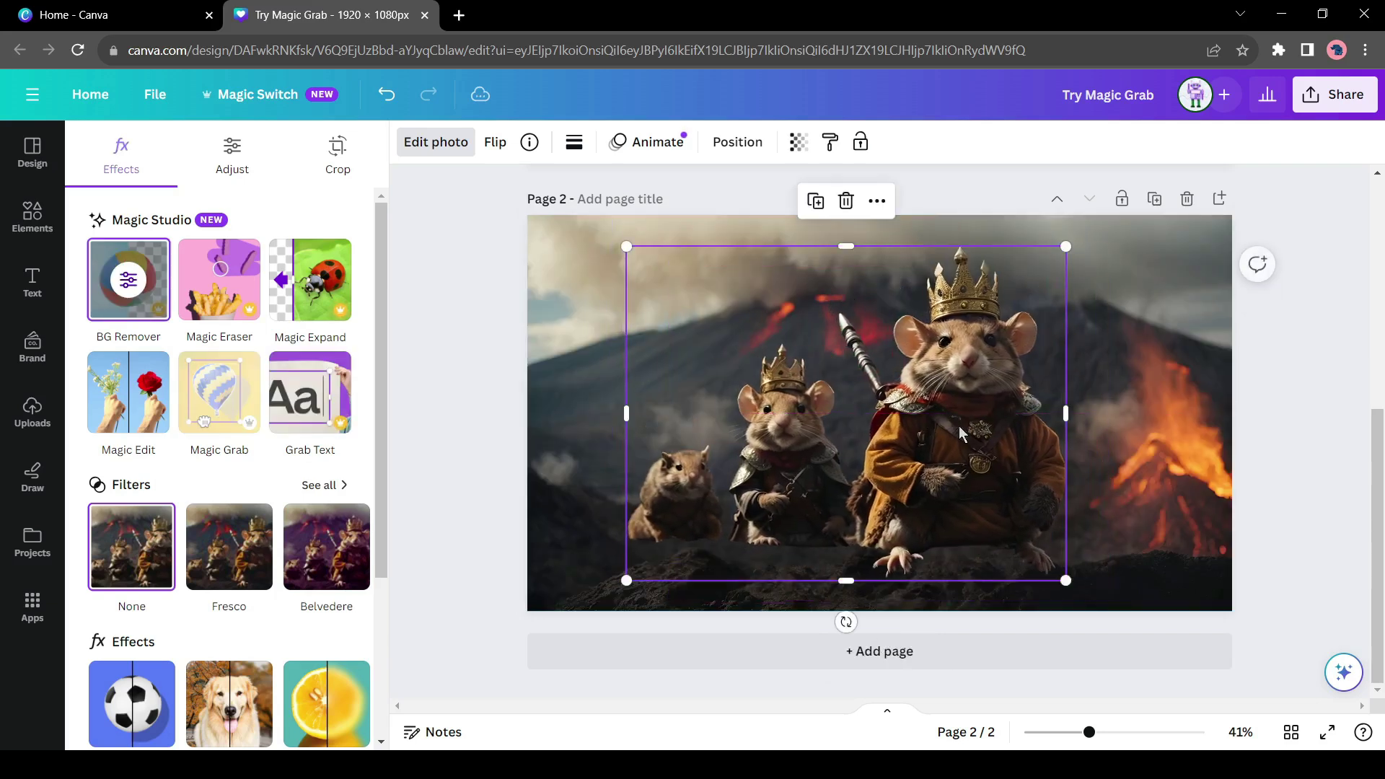
{"action": "left_click_drag", "start_coordinate": [627, 413], "coordinate": [726, 410]}
{"action": "left_click_drag", "start_coordinate": [938, 429], "coordinate": [755, 453]}
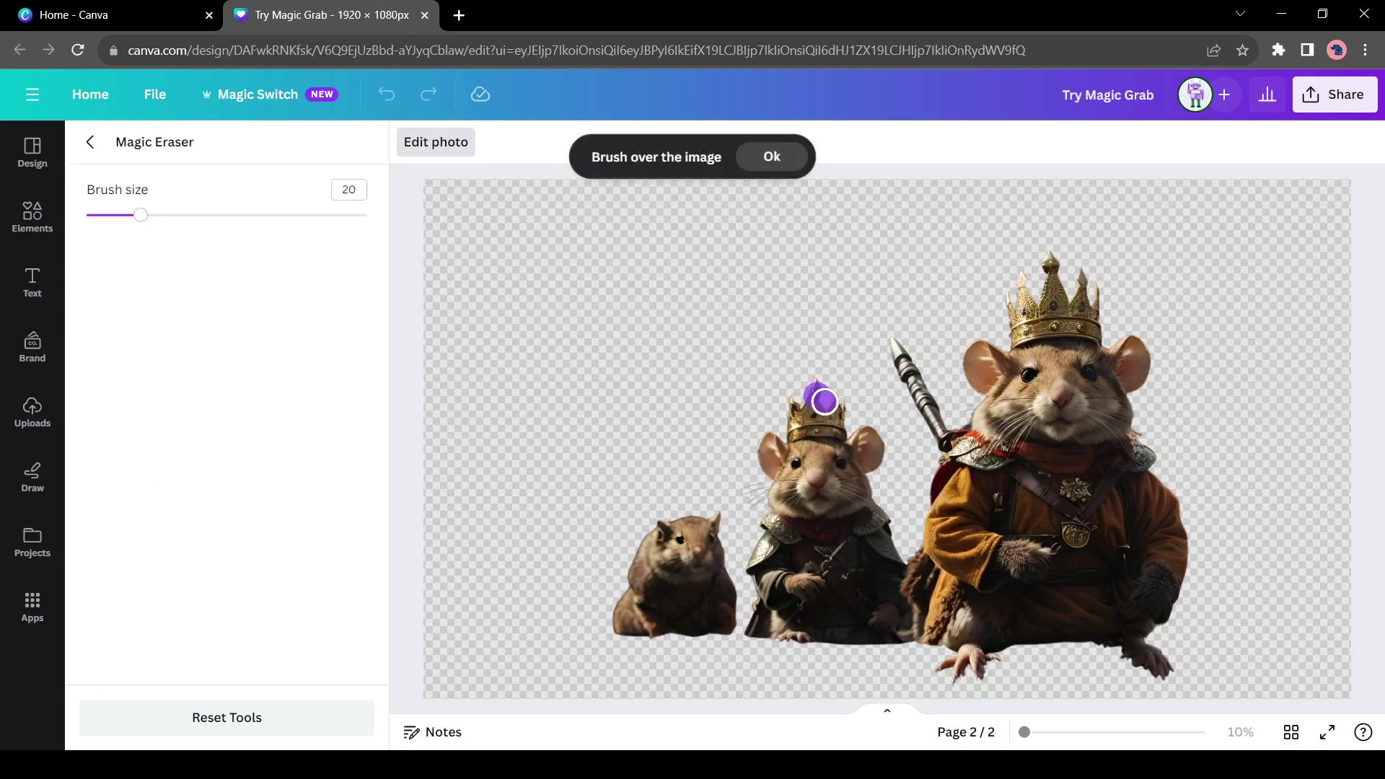
{"action": "mouse_move", "coordinate": [825, 401]}
{"action": "left_mouse_down"}
{"action": "mouse_move", "coordinate": [887, 559]}
{"action": "mouse_move", "coordinate": [807, 445]}
{"action": "mouse_move", "coordinate": [794, 593]}
{"action": "mouse_move", "coordinate": [765, 558]}
{"action": "mouse_move", "coordinate": [875, 476]}
{"action": "mouse_move", "coordinate": [729, 639]}
{"action": "mouse_move", "coordinate": [649, 606]}
{"action": "mouse_move", "coordinate": [734, 561]}
{"action": "left_mouse_up"}
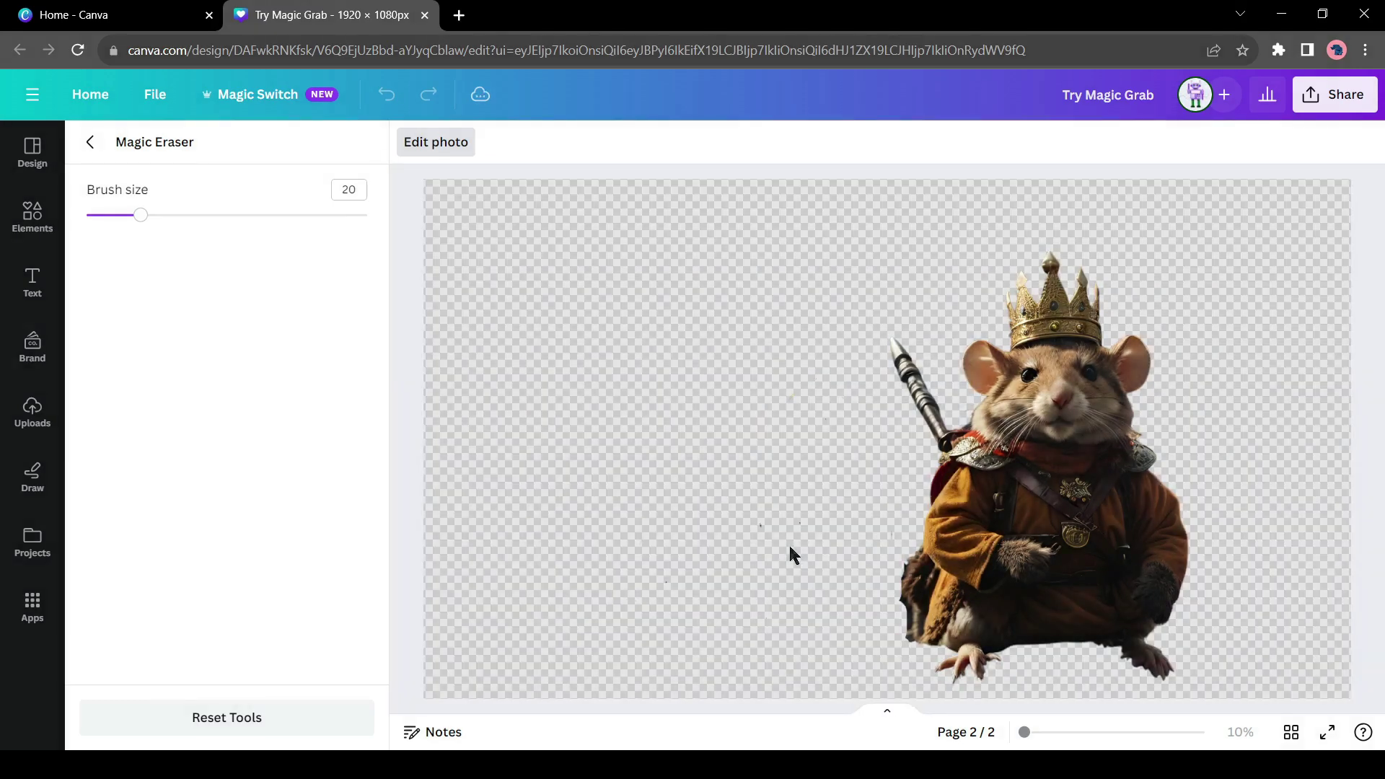
{"action": "key", "text": "Escape"}
{"action": "left_click_drag", "start_coordinate": [845, 417], "coordinate": [800, 439]}
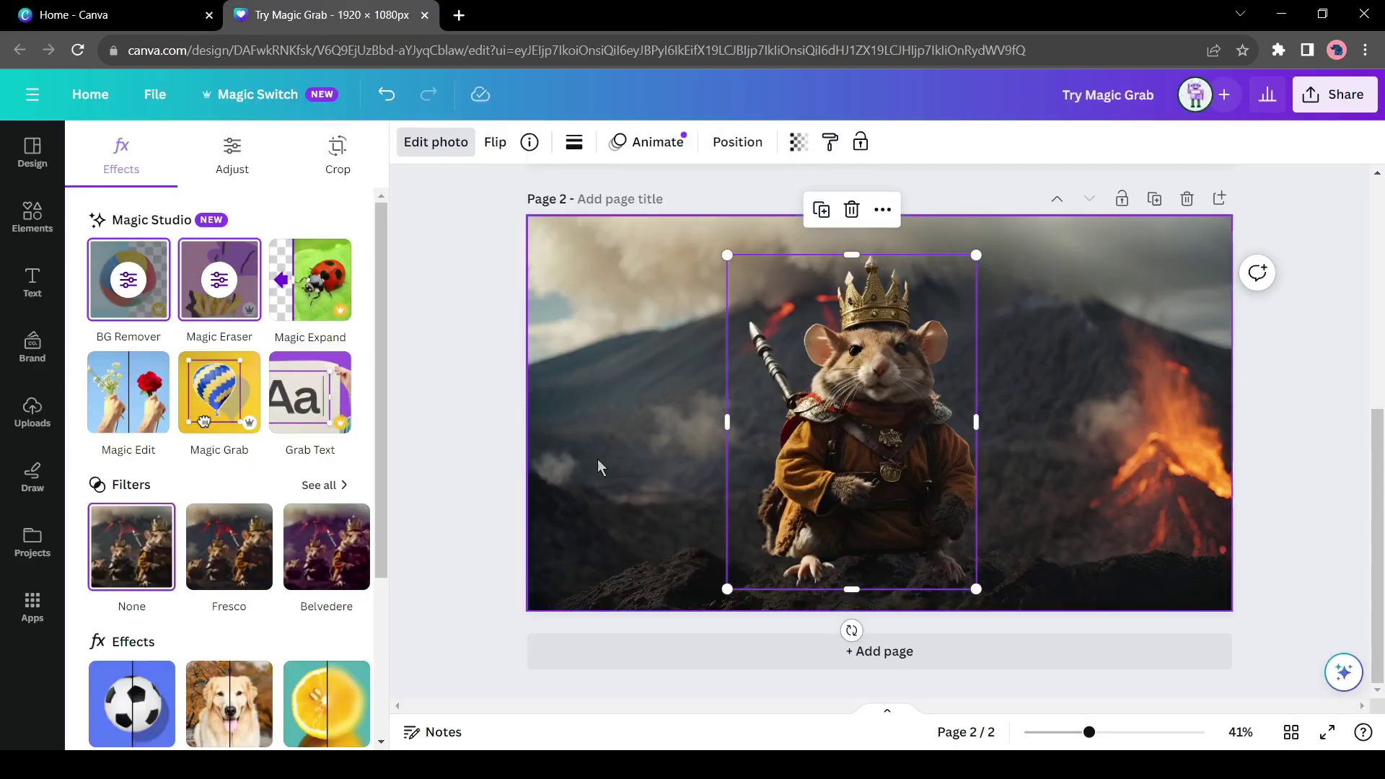
Rewrite Page 1's second instruction line with Magic Write's Rewrite option.
{"action": "scroll", "coordinate": [597, 459], "scroll_direction": "up", "scroll_amount": 5}
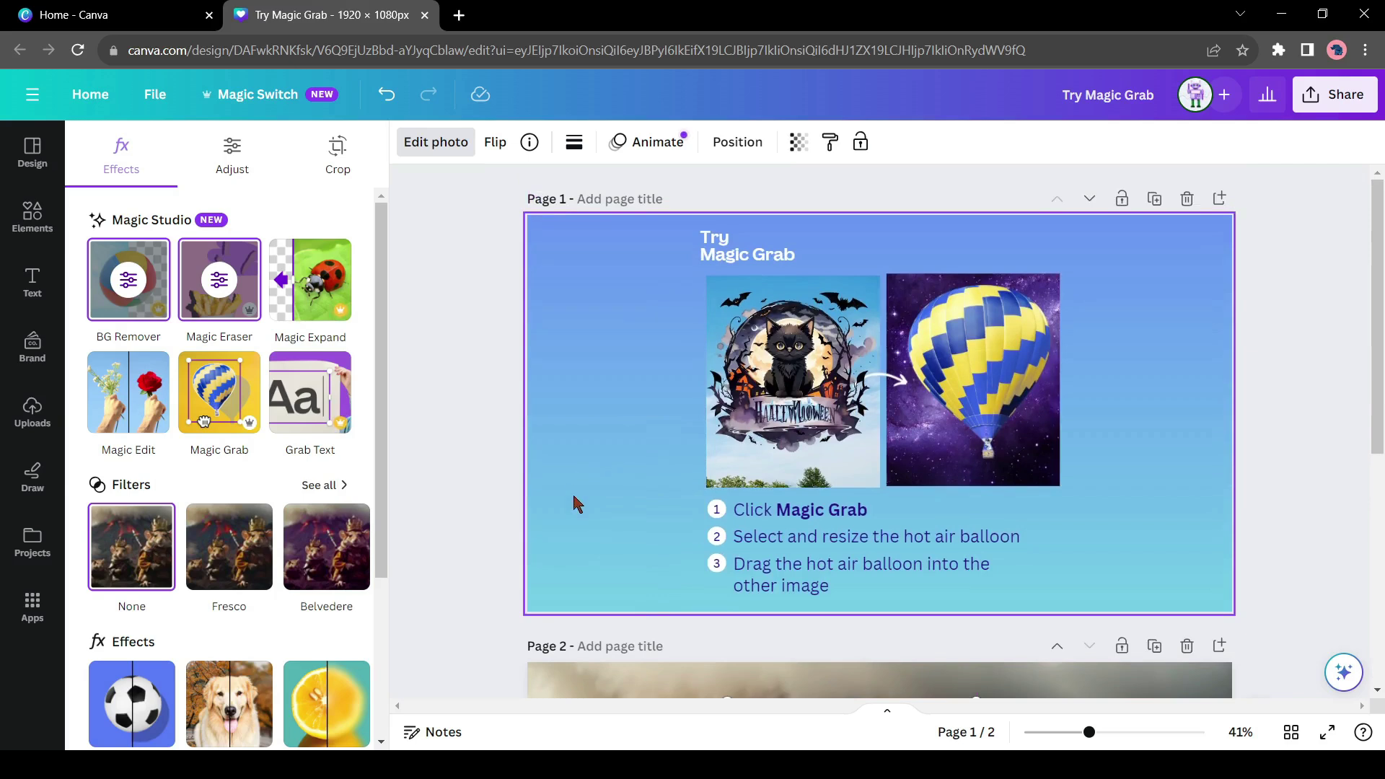
{"action": "left_click", "coordinate": [809, 546]}
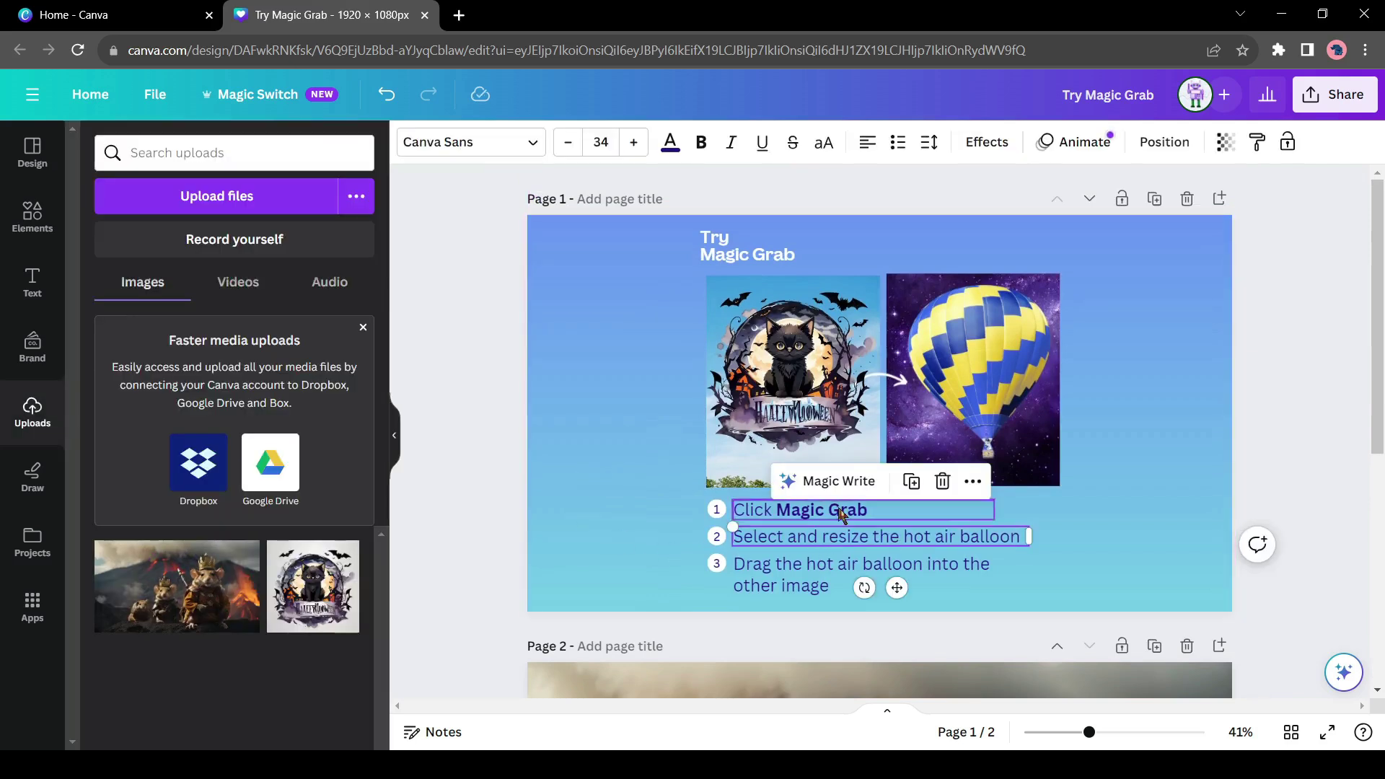
{"action": "left_click", "coordinate": [838, 484]}
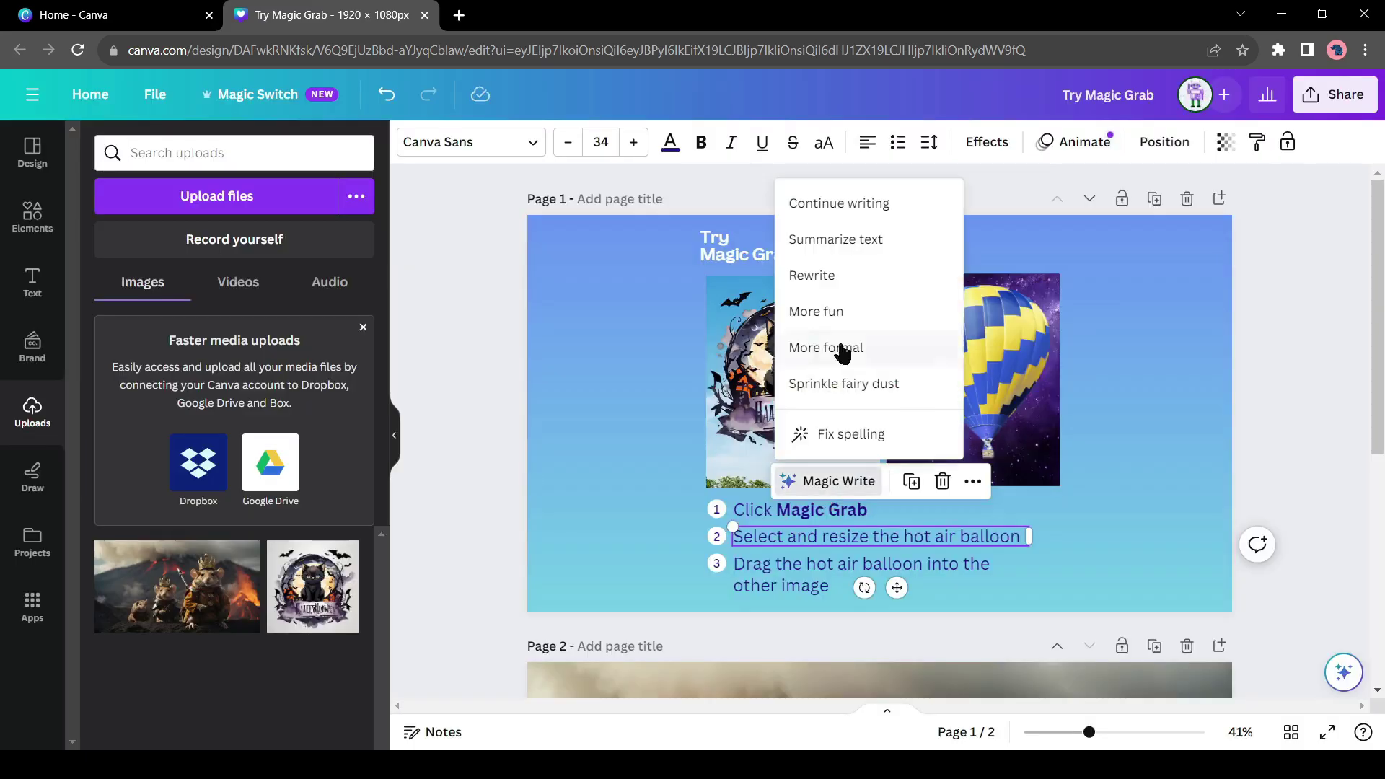
{"action": "left_click", "coordinate": [881, 276]}
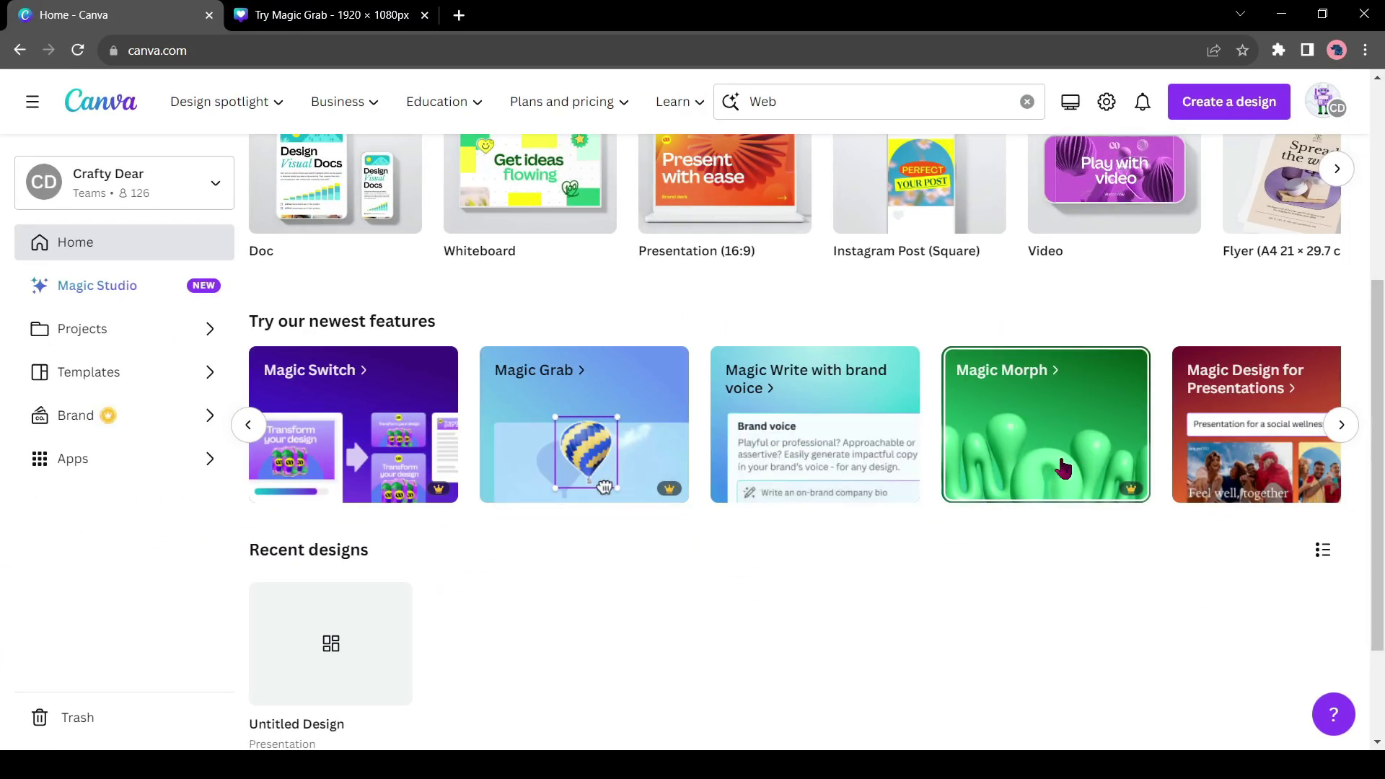
Open the Try Magic Morph sample design and select its white star.
{"action": "left_click", "coordinate": [1032, 424]}
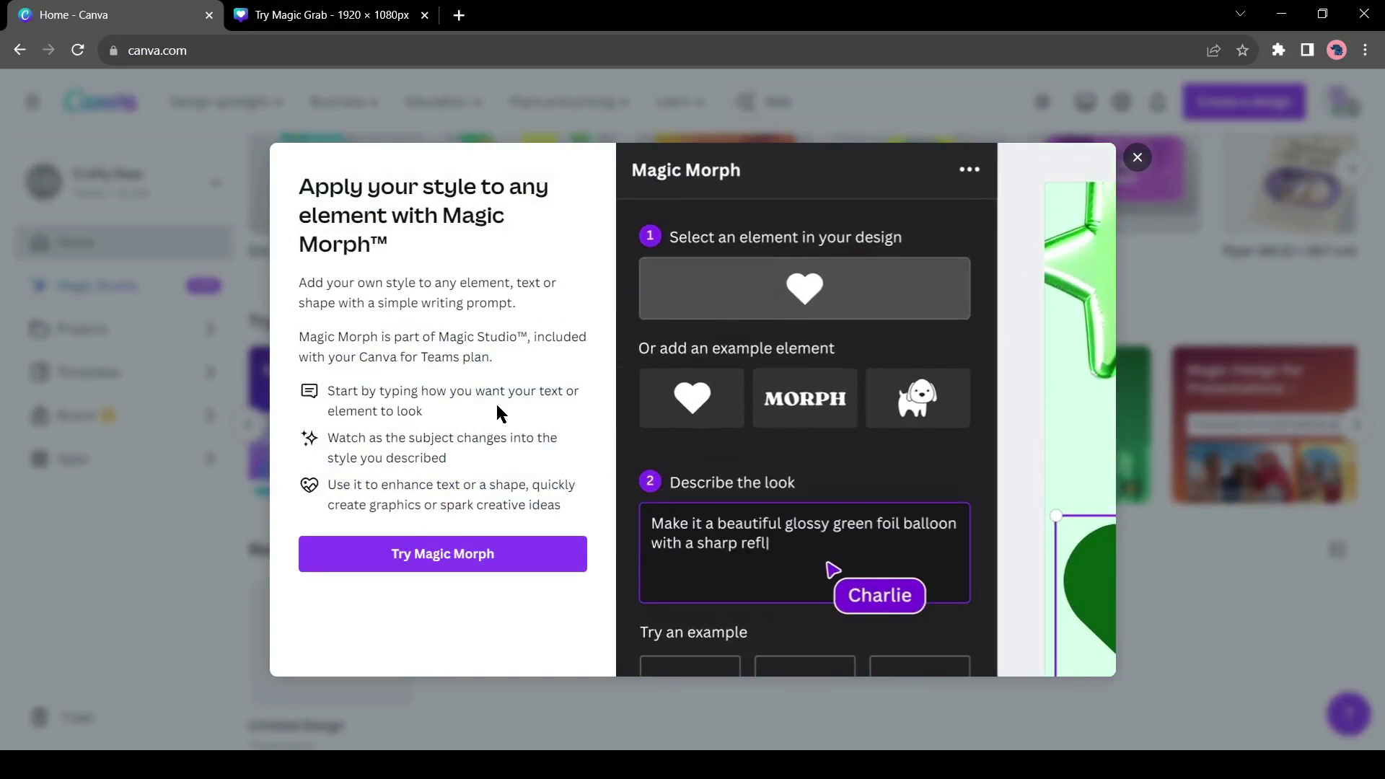
{"action": "left_click", "coordinate": [437, 557]}
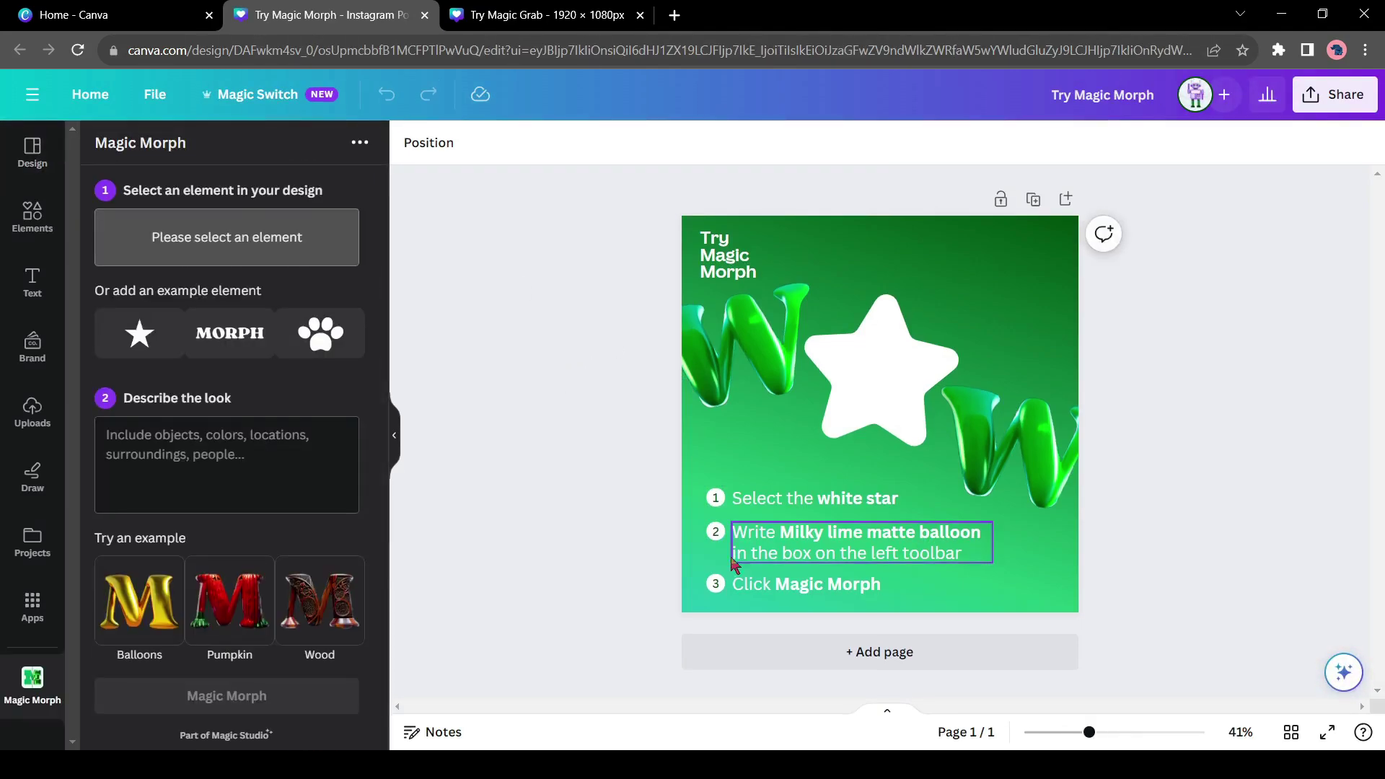
{"action": "left_click", "coordinate": [882, 376]}
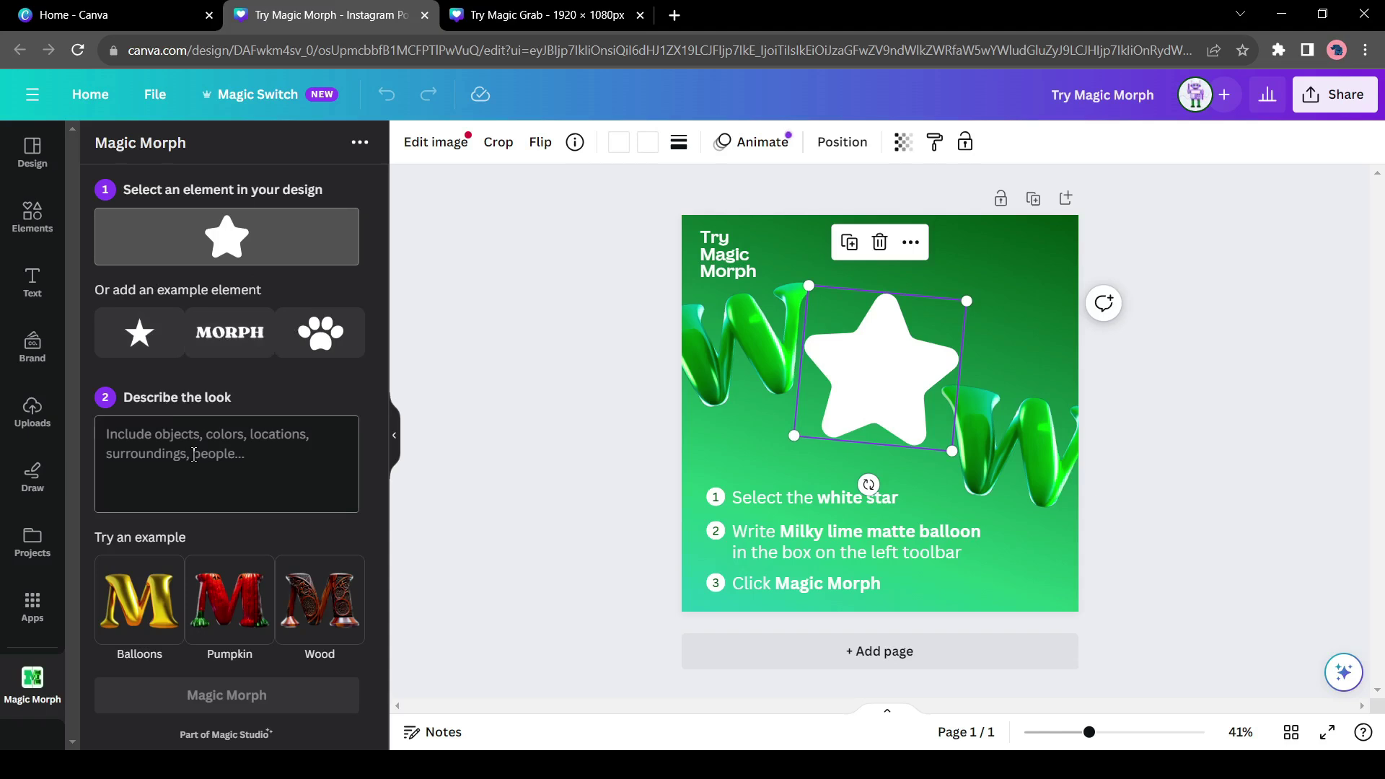
Morph the star with 'Milky lime matte balloon', apply the fourth green result, and delete the white original.
{"action": "type", "text": "Milky lime matte balloon"}
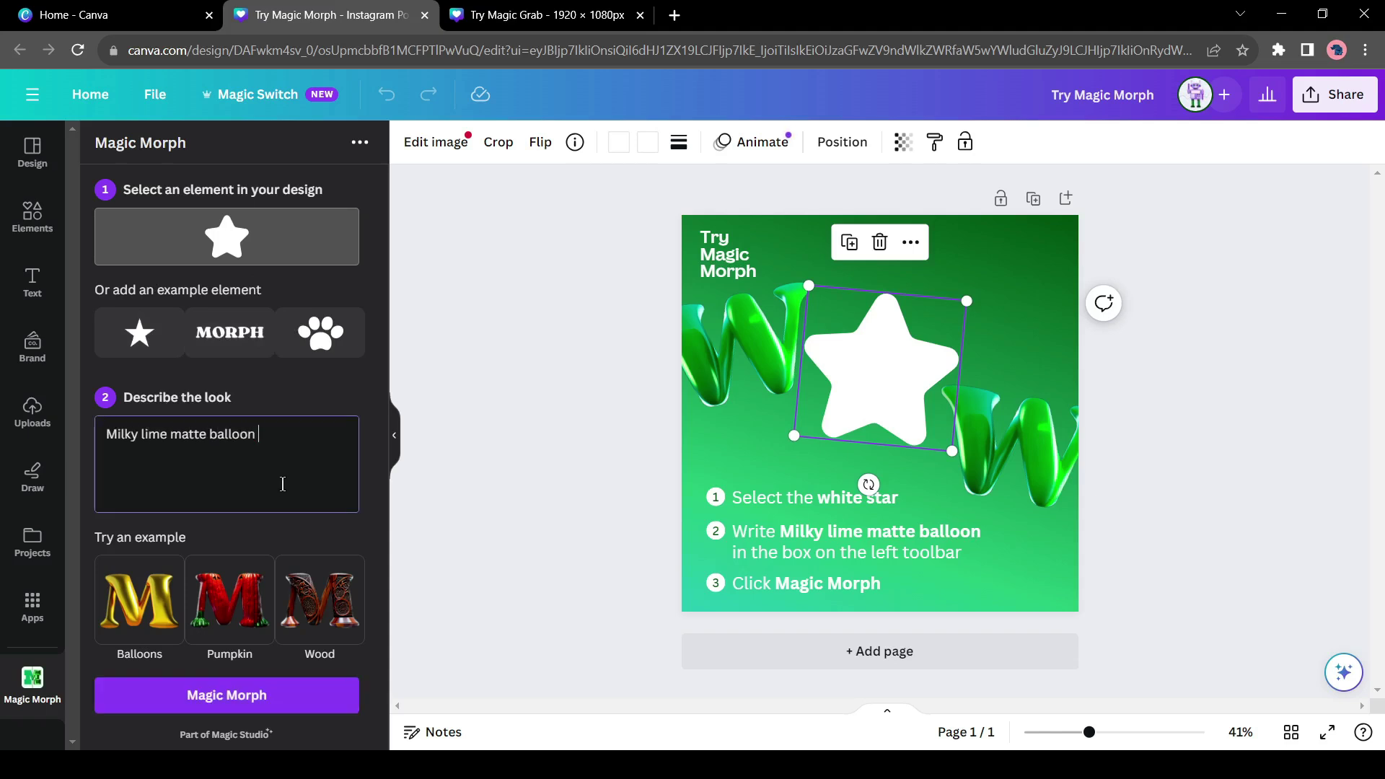
{"action": "left_click", "coordinate": [315, 711]}
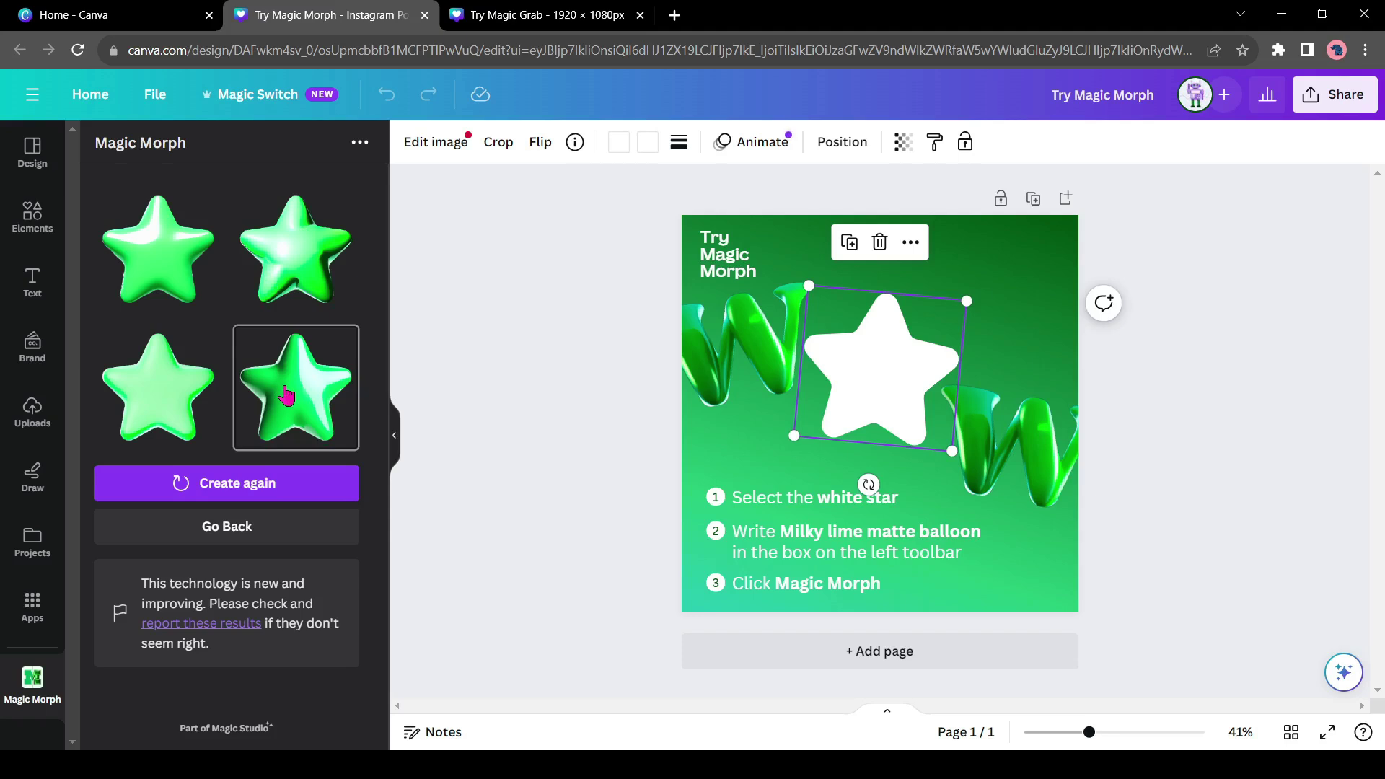
{"action": "left_click", "coordinate": [287, 395]}
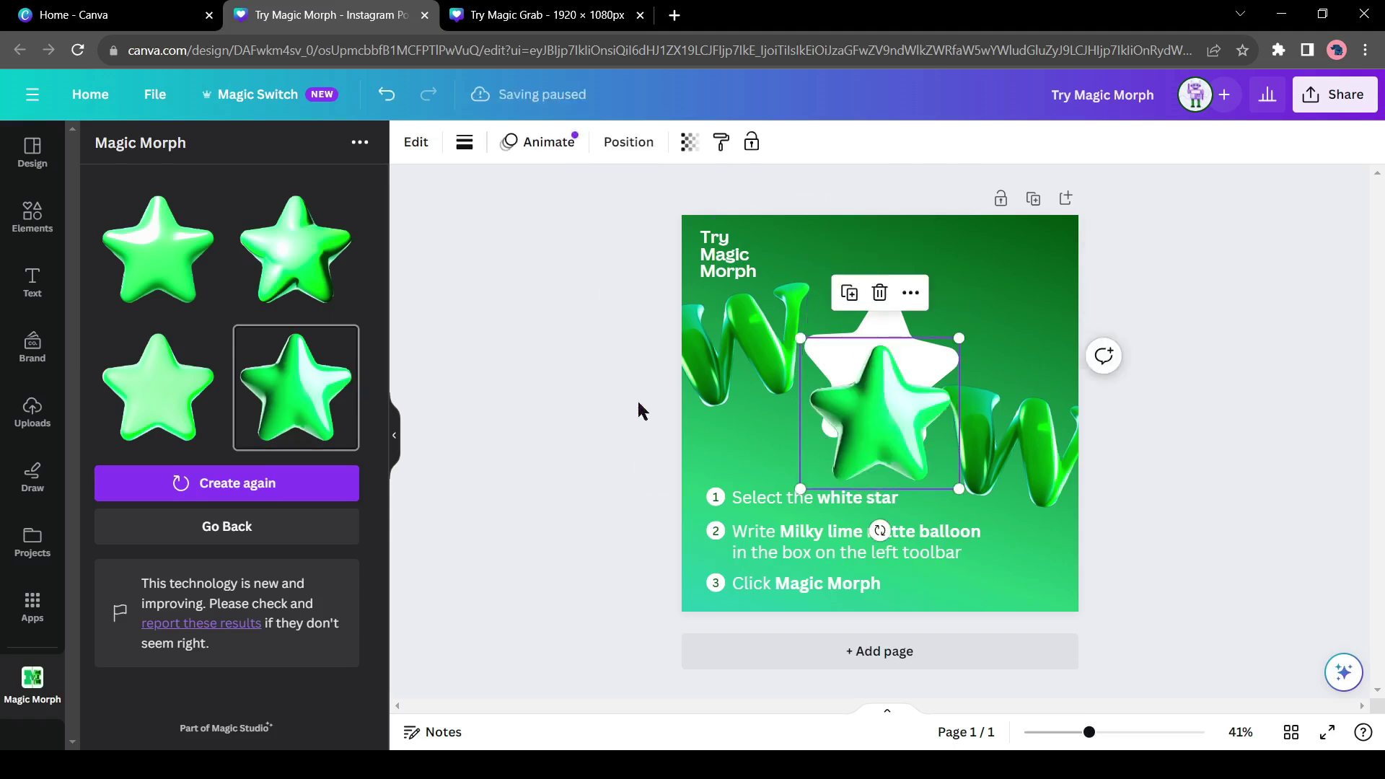
{"action": "left_click_drag", "start_coordinate": [883, 422], "coordinate": [880, 365]}
{"action": "left_click", "coordinate": [881, 323]}
{"action": "left_click", "coordinate": [879, 243]}
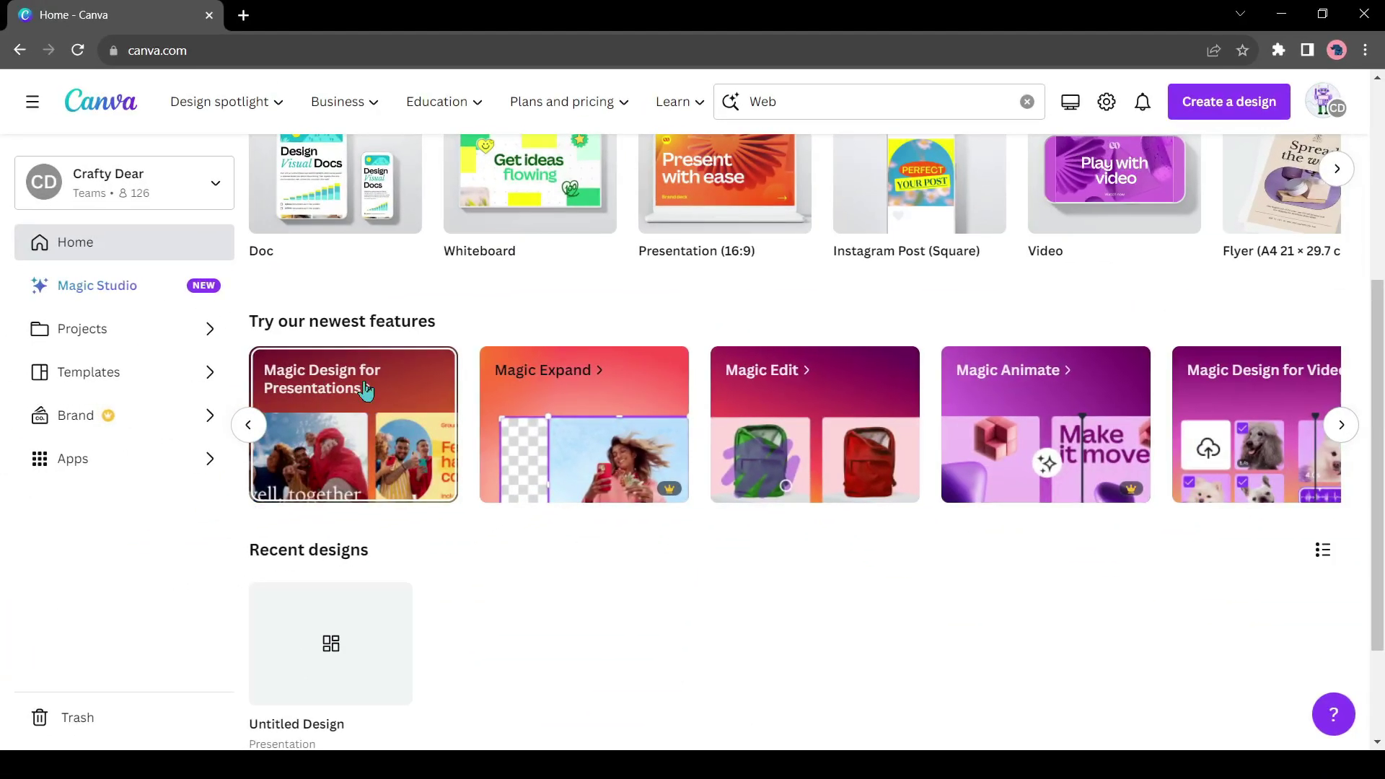
Run Magic Design for Presentations on the topic 'How AI is changing the Education'.
{"action": "left_click", "coordinate": [399, 430]}
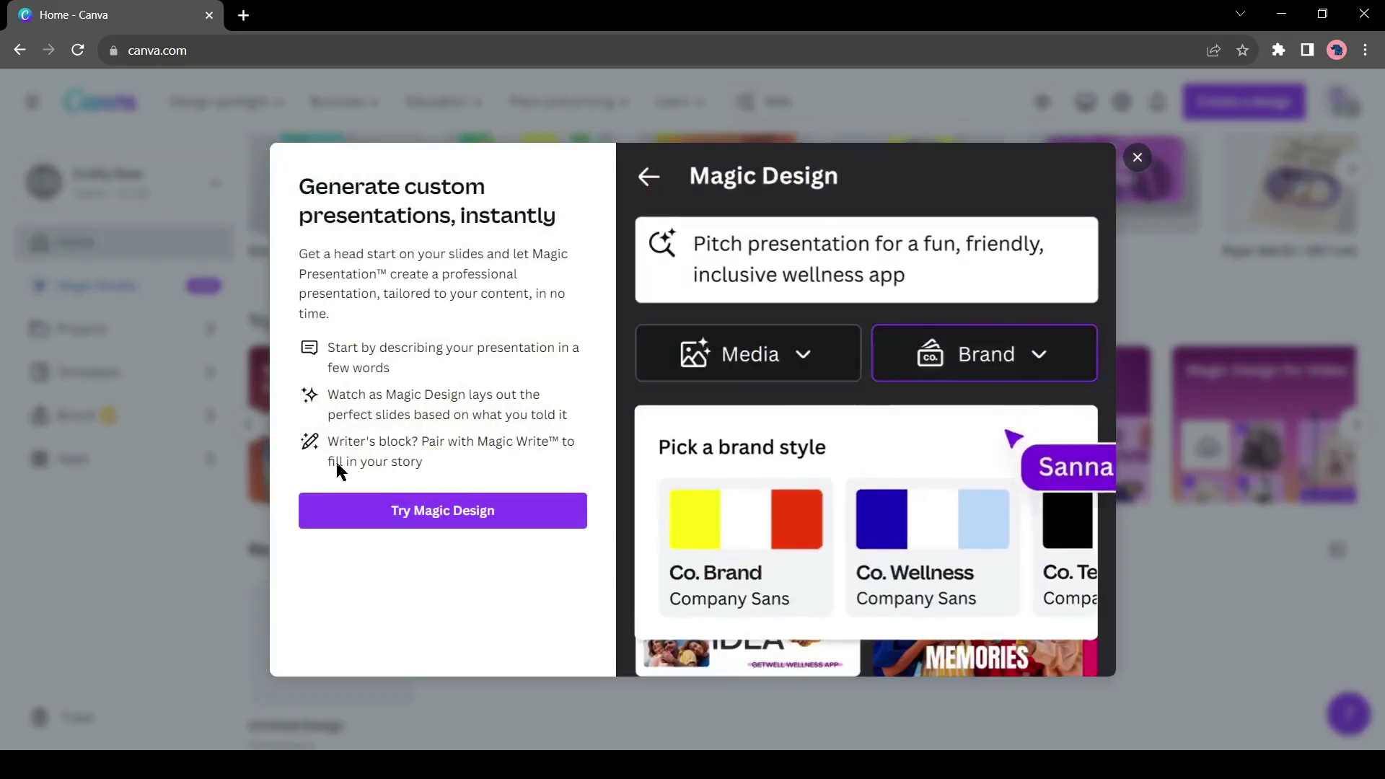
{"action": "left_click", "coordinate": [466, 513]}
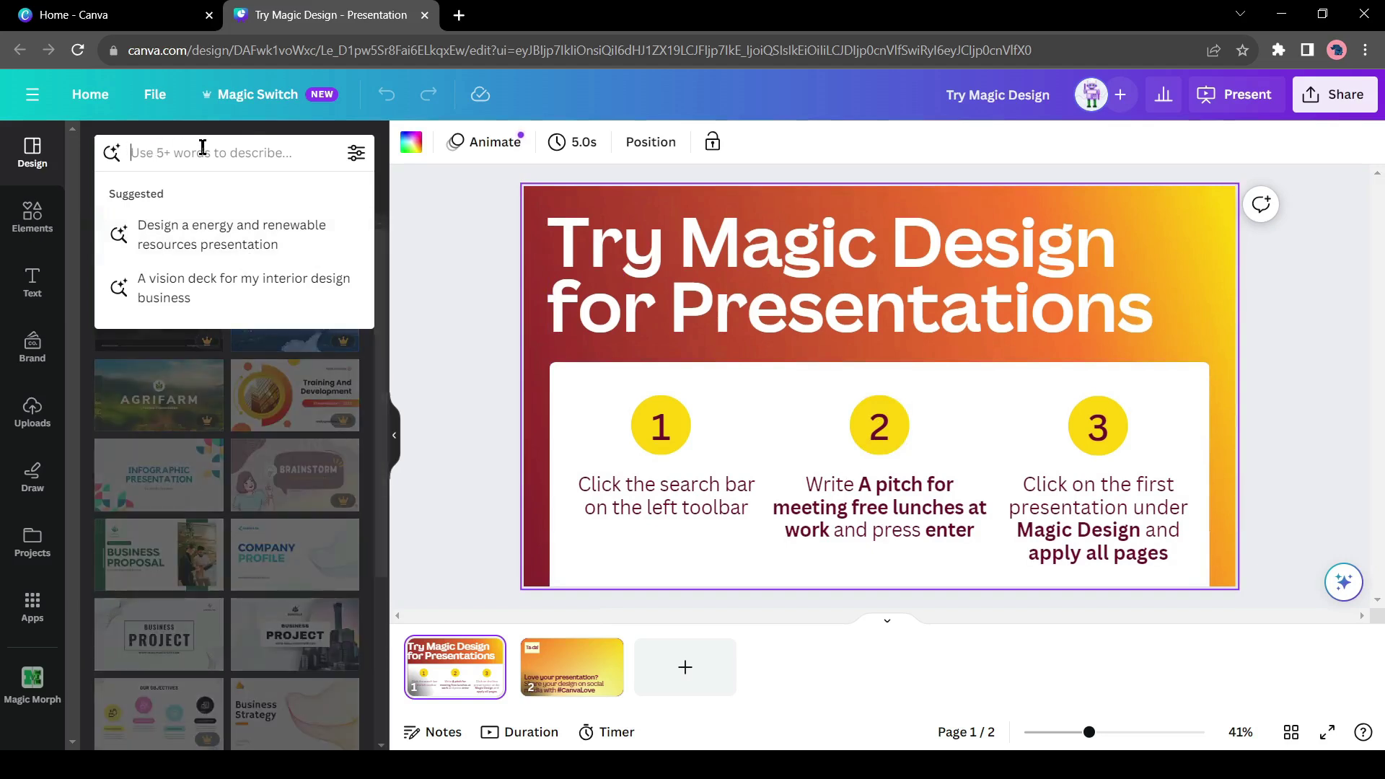
{"action": "type", "text": "How AI is"}
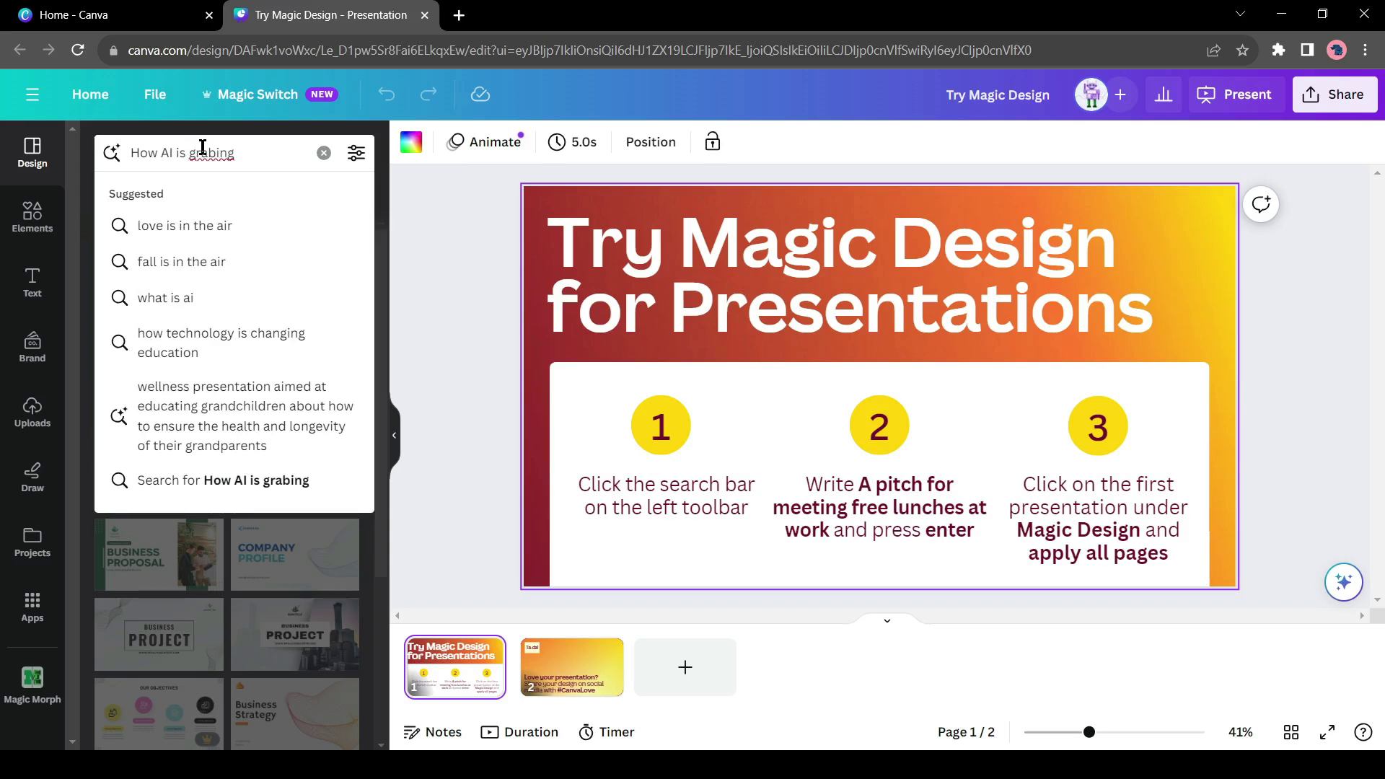
{"action": "type", "text": " changing the Education"}
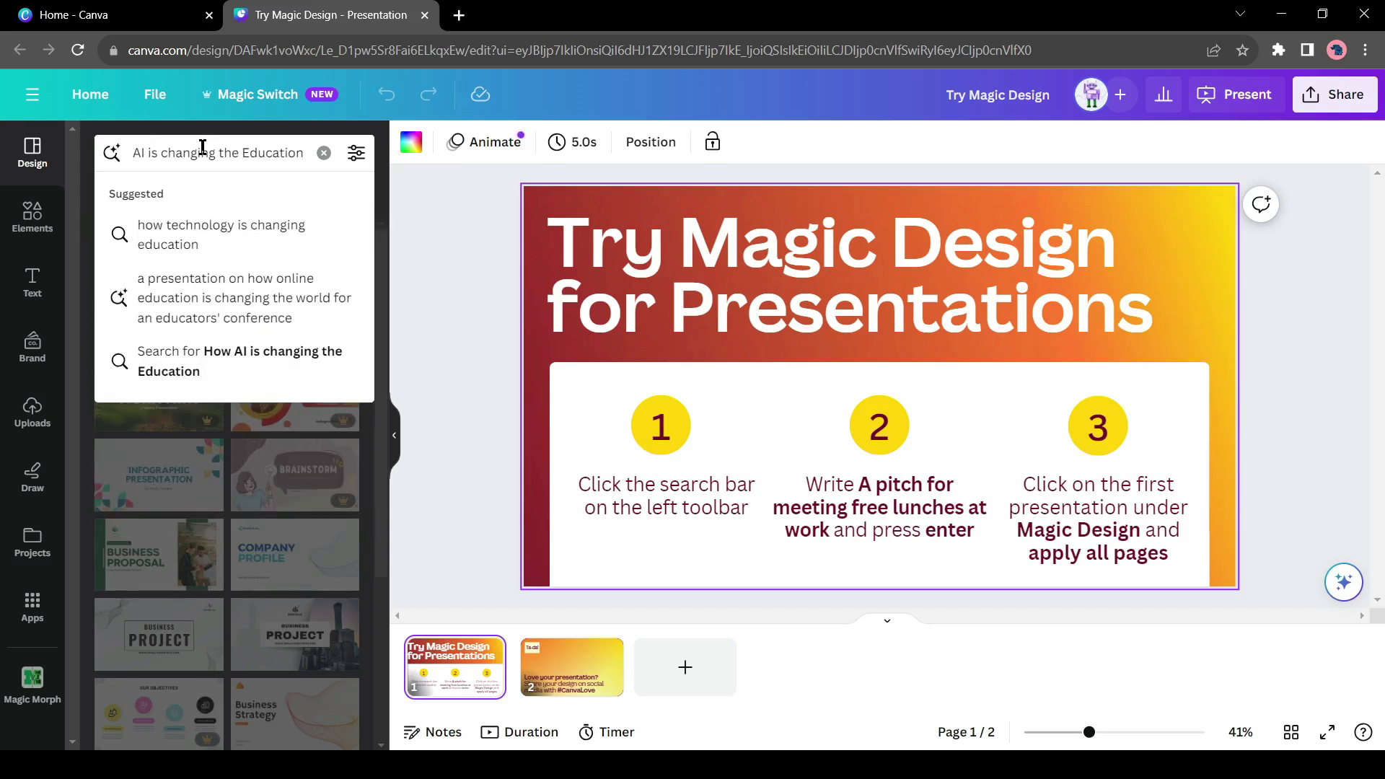
{"action": "key", "text": "Return"}
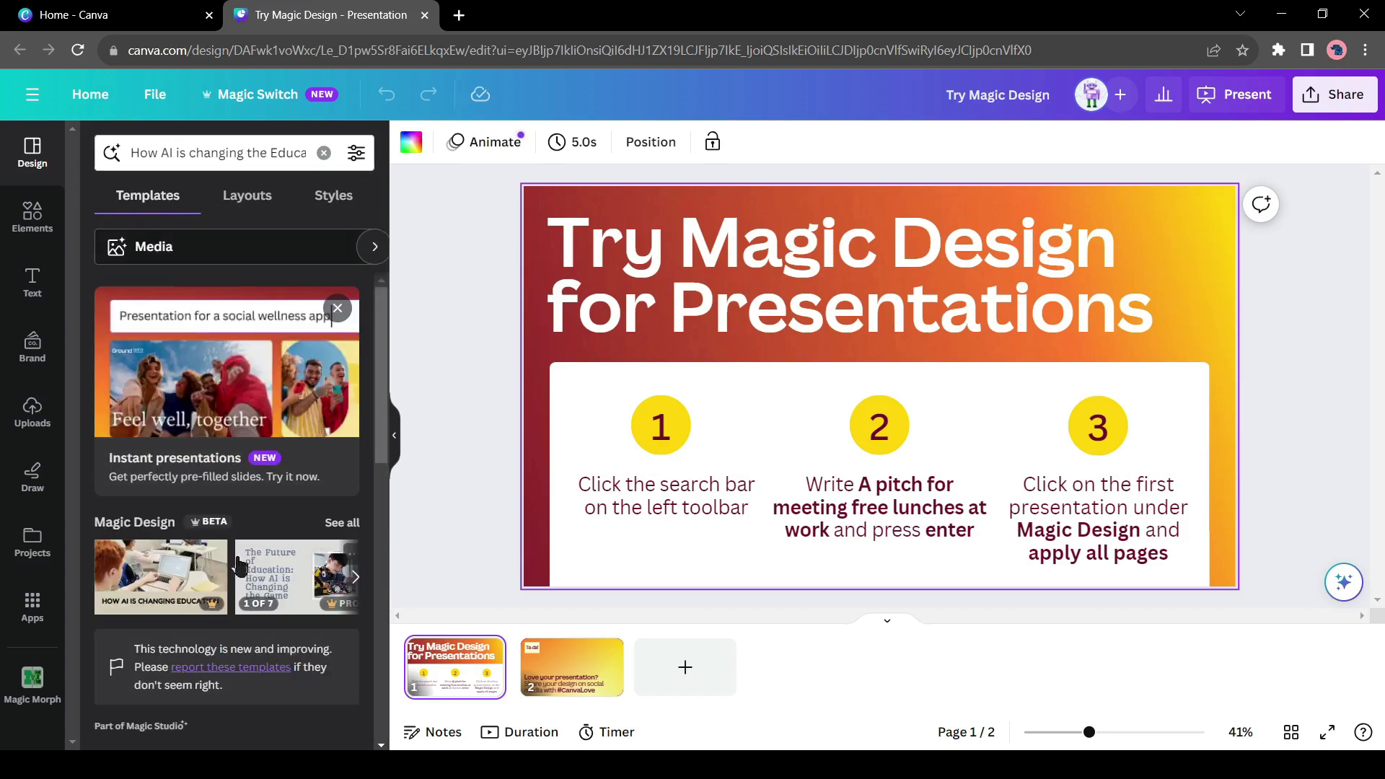
Compare the generated presentations and apply all 7 pages of the first one.
{"action": "scroll", "coordinate": [234, 563], "scroll_direction": "down", "scroll_amount": 1}
{"action": "left_click", "coordinate": [339, 432]}
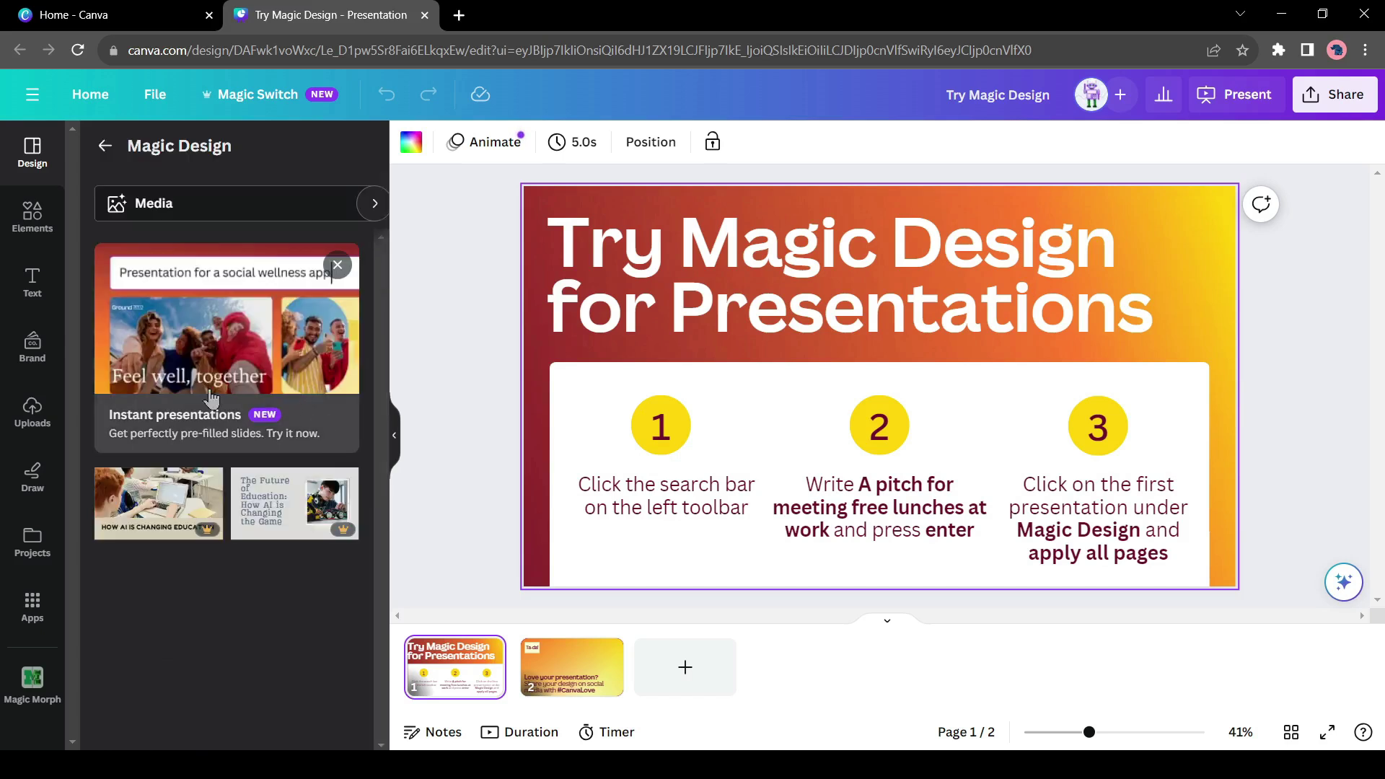
{"action": "left_click", "coordinate": [194, 512]}
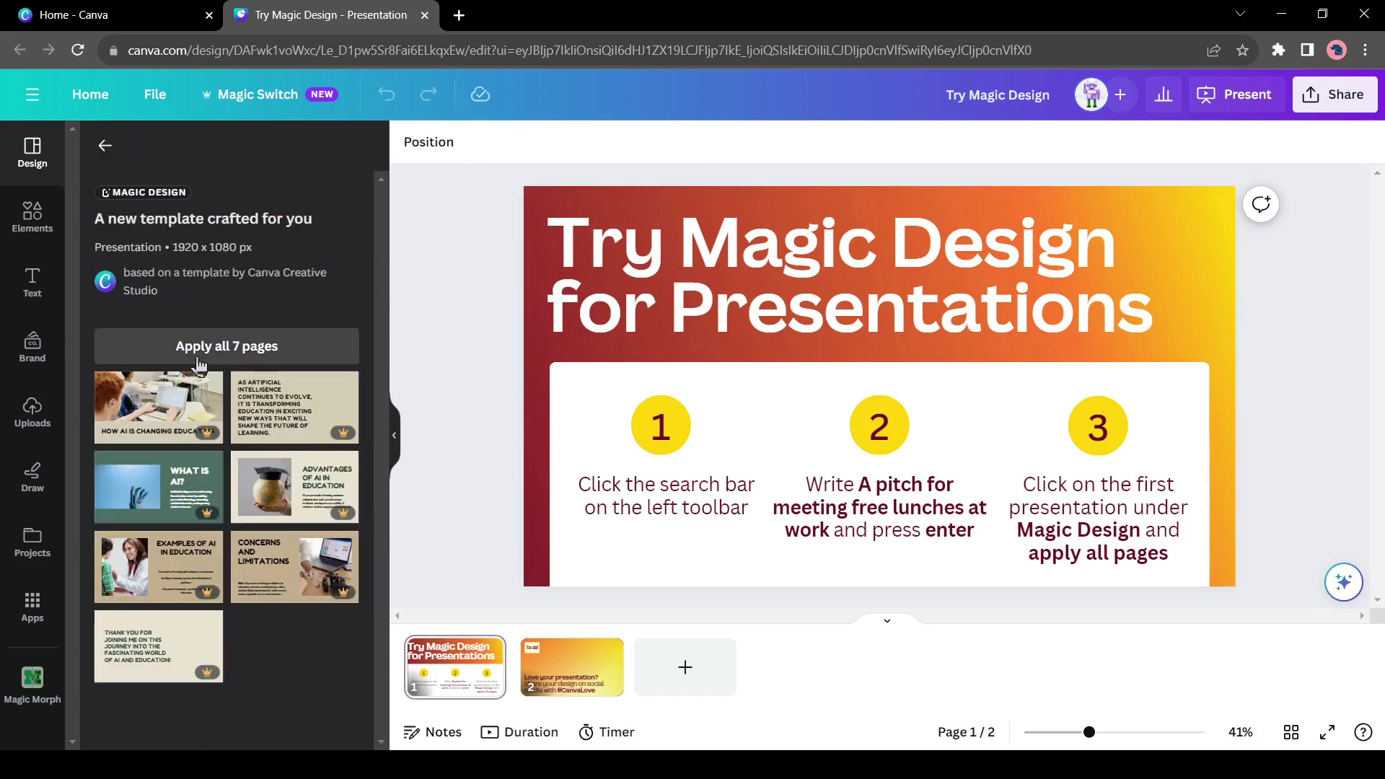
{"action": "left_click", "coordinate": [105, 145]}
{"action": "left_click", "coordinate": [322, 485]}
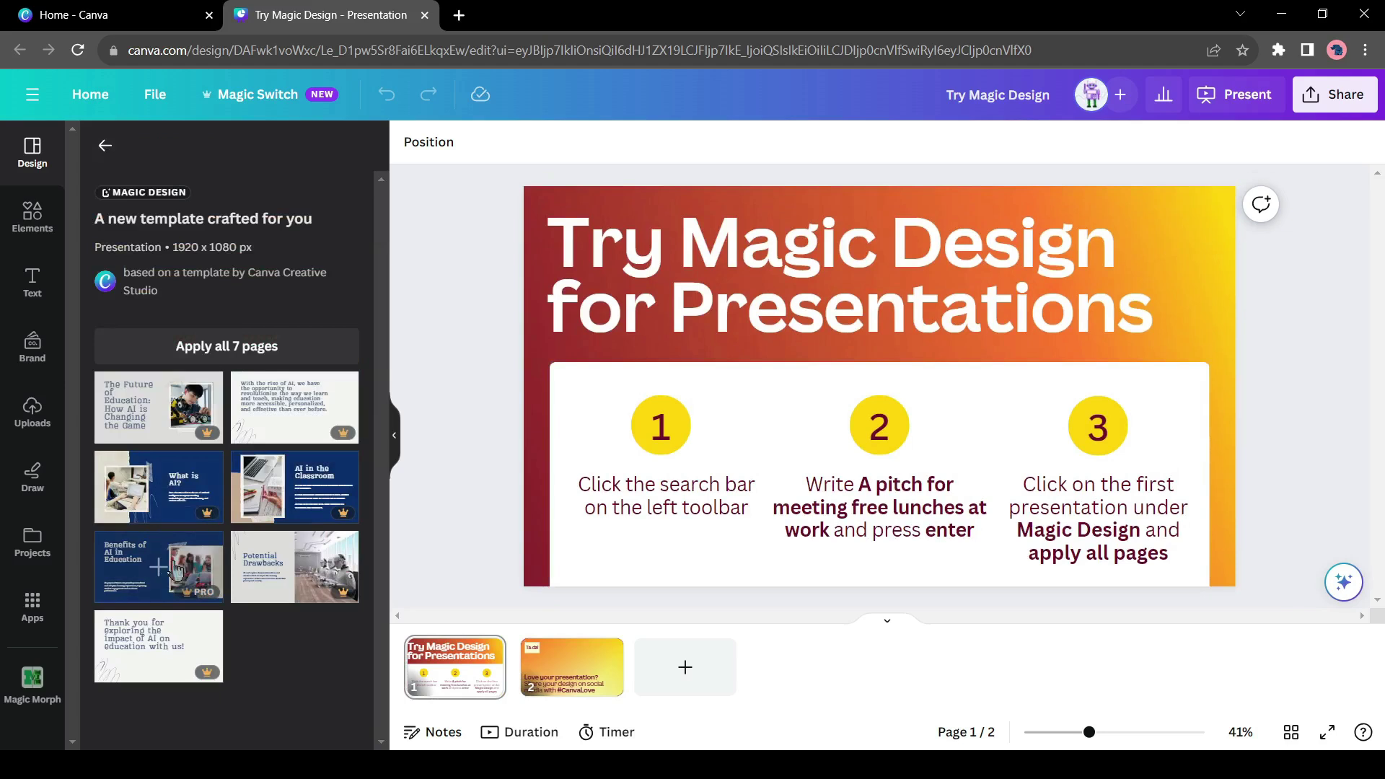
{"action": "left_click", "coordinate": [105, 145]}
{"action": "left_click", "coordinate": [147, 509]}
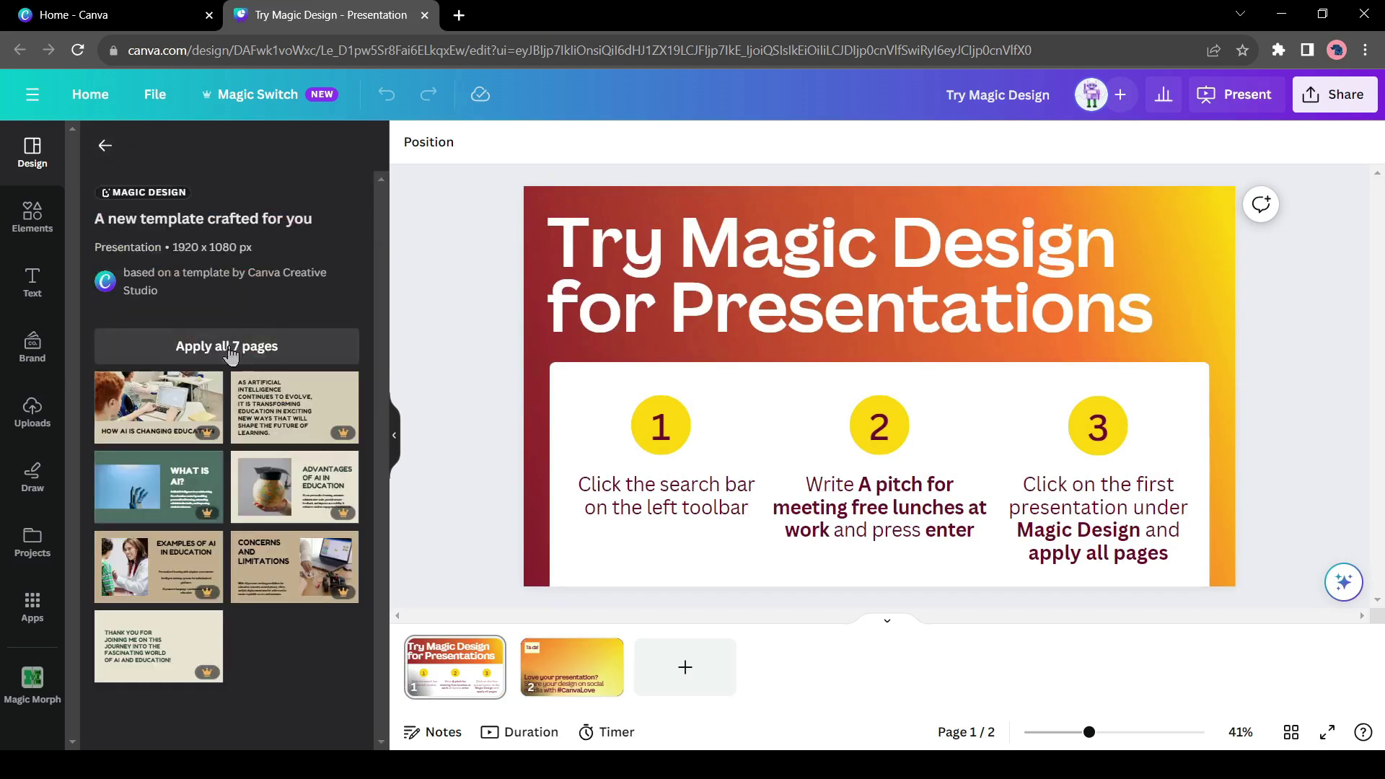
{"action": "left_click", "coordinate": [227, 346]}
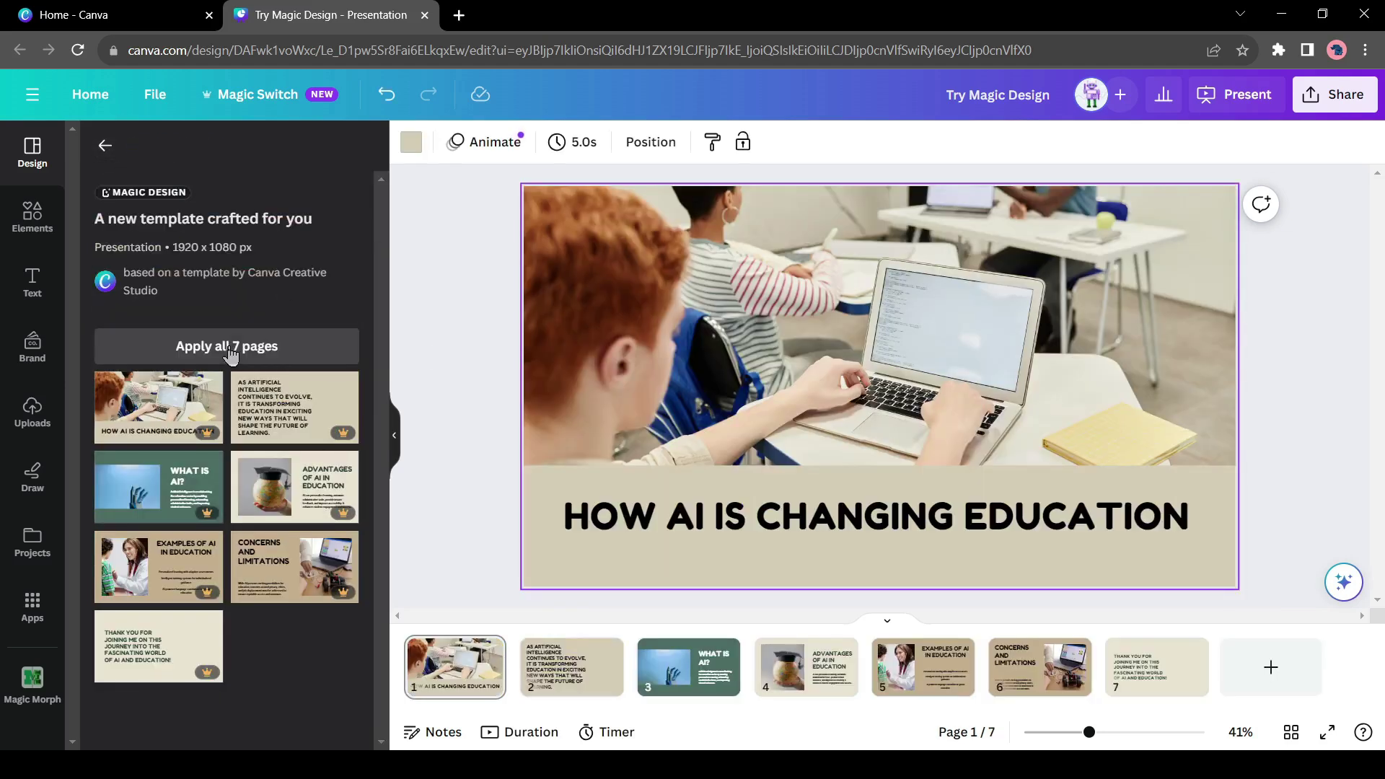
Review slides 2 through 7, ending on the thank-you slide.
{"action": "left_click", "coordinate": [584, 691]}
{"action": "left_click", "coordinate": [687, 685]}
{"action": "left_click", "coordinate": [809, 688]}
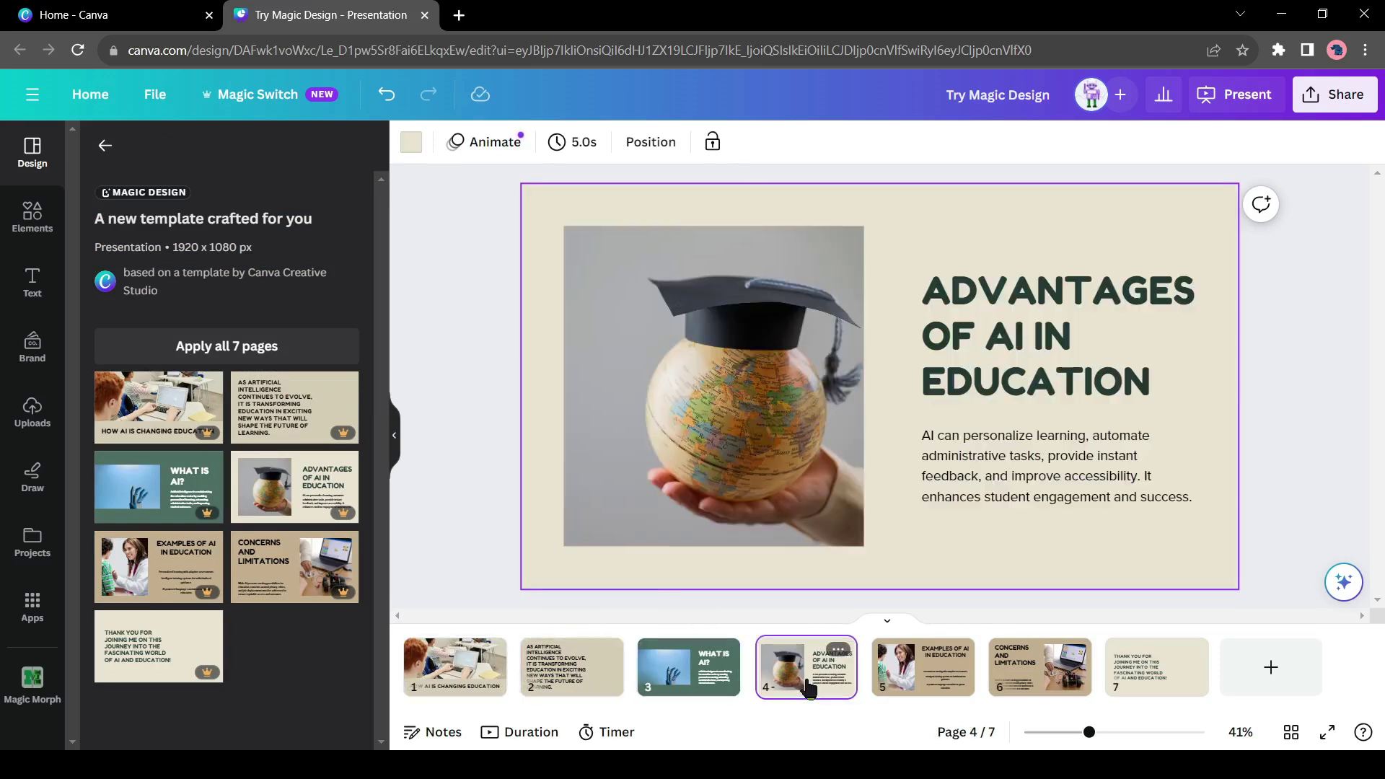
{"action": "left_click", "coordinate": [924, 689]}
{"action": "left_click", "coordinate": [1024, 691]}
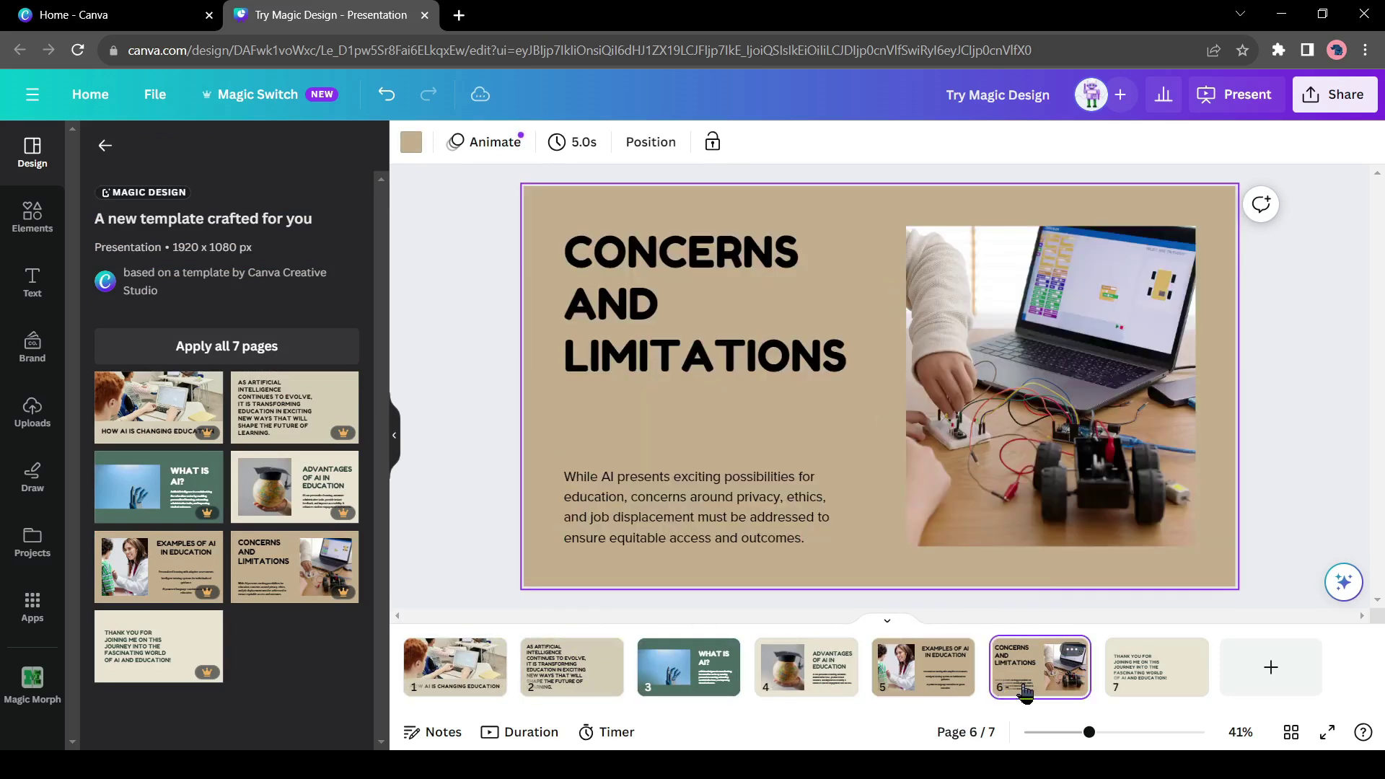
{"action": "left_click", "coordinate": [1127, 690]}
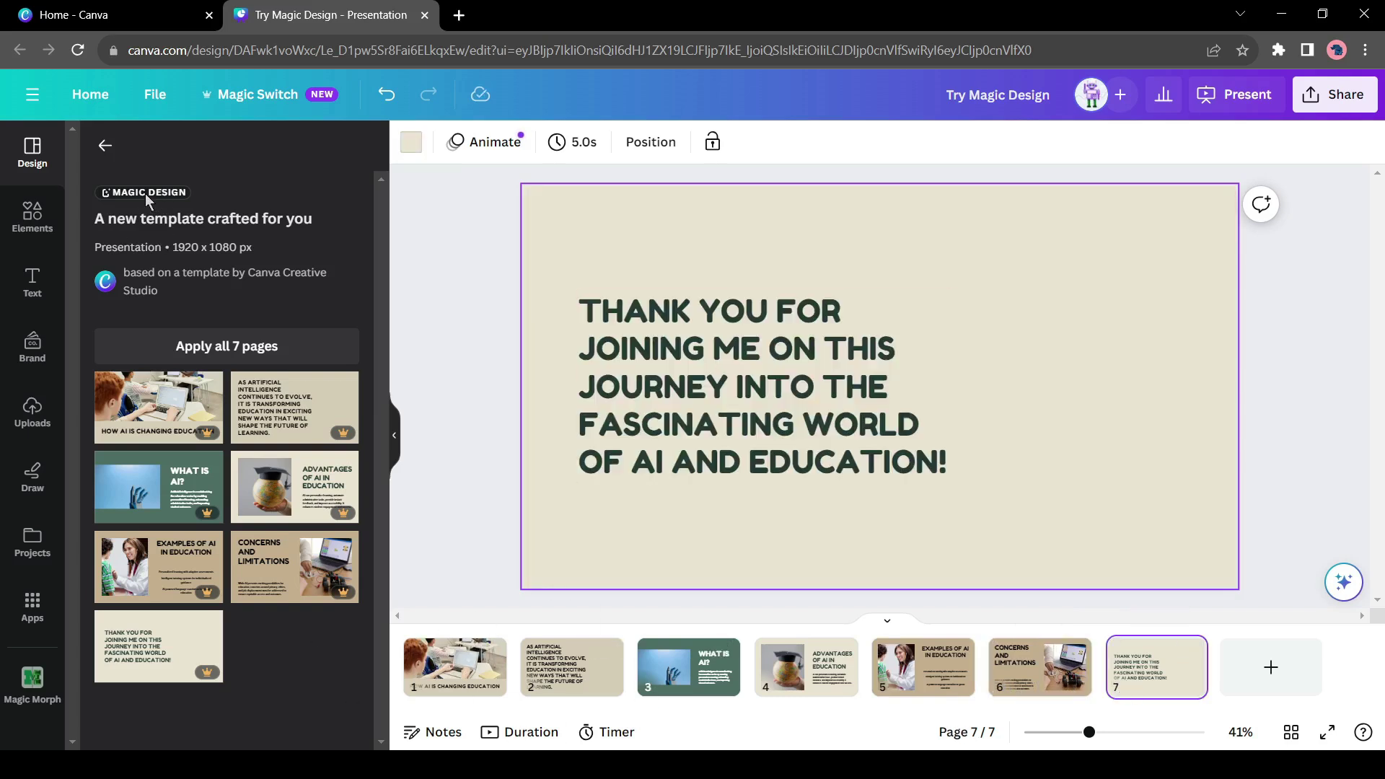
Apply the Digital Magic Animate style to the AI-in-education presentation.
{"action": "left_click", "coordinate": [109, 150]}
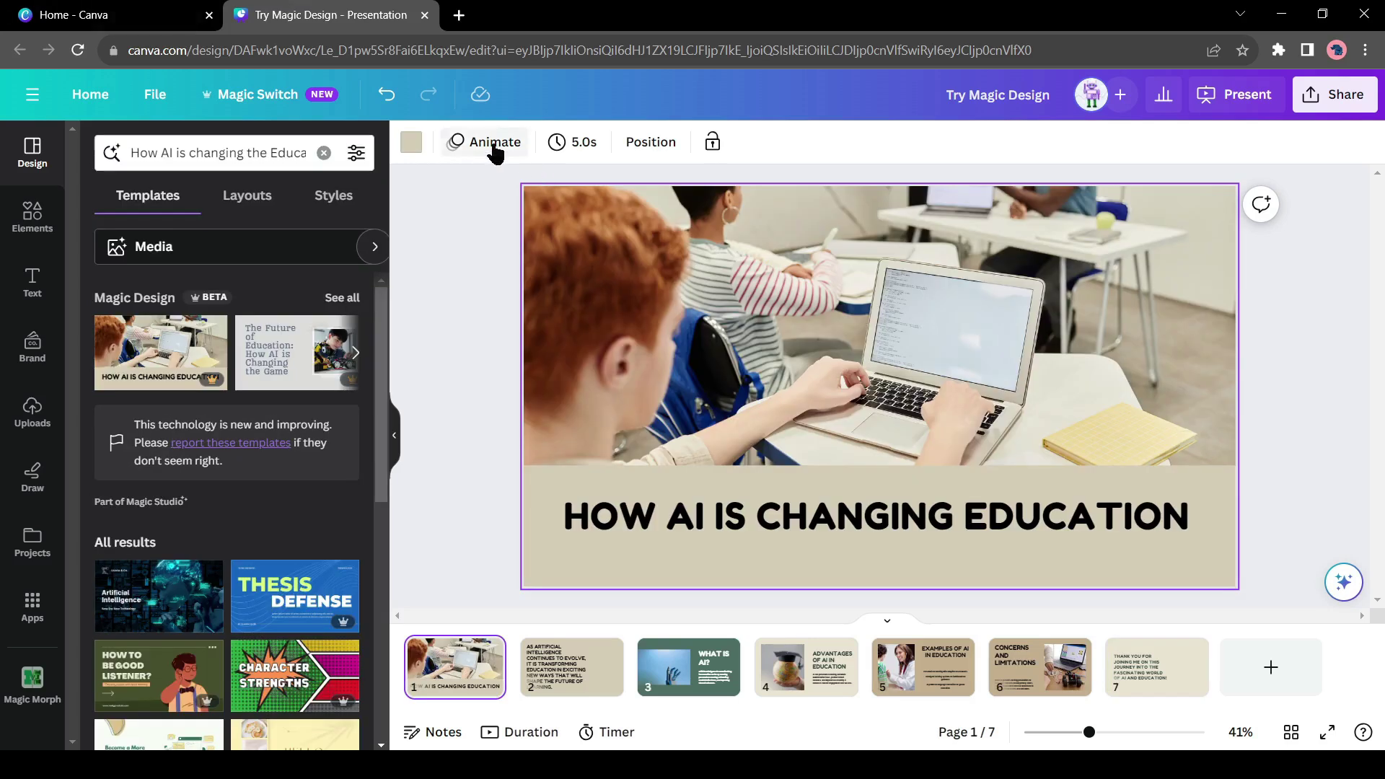
{"action": "left_click", "coordinate": [494, 143]}
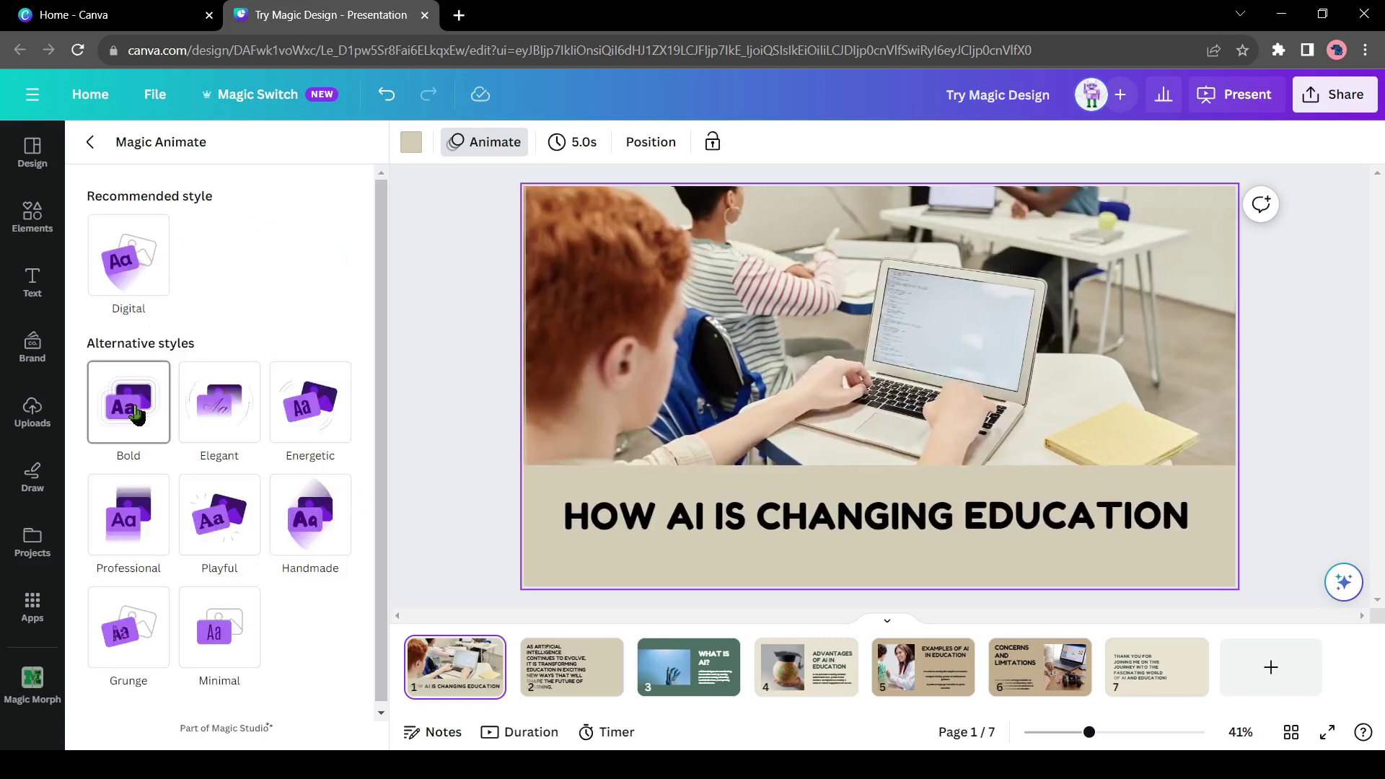
{"action": "left_click", "coordinate": [99, 254]}
{"action": "left_click", "coordinate": [89, 142]}
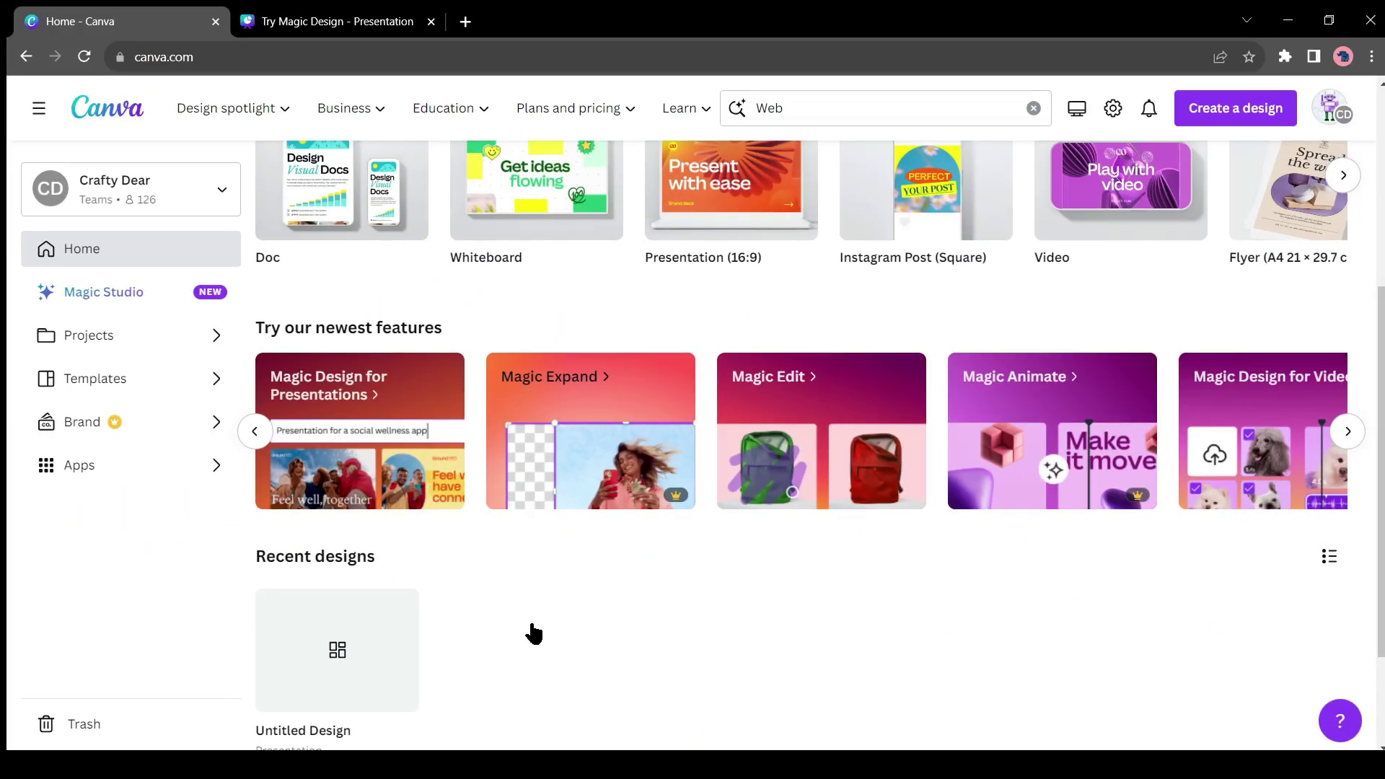
Expand the sample flower photo to a 16:9 frame with Magic Expand and accept it.
{"action": "left_click", "coordinate": [635, 443]}
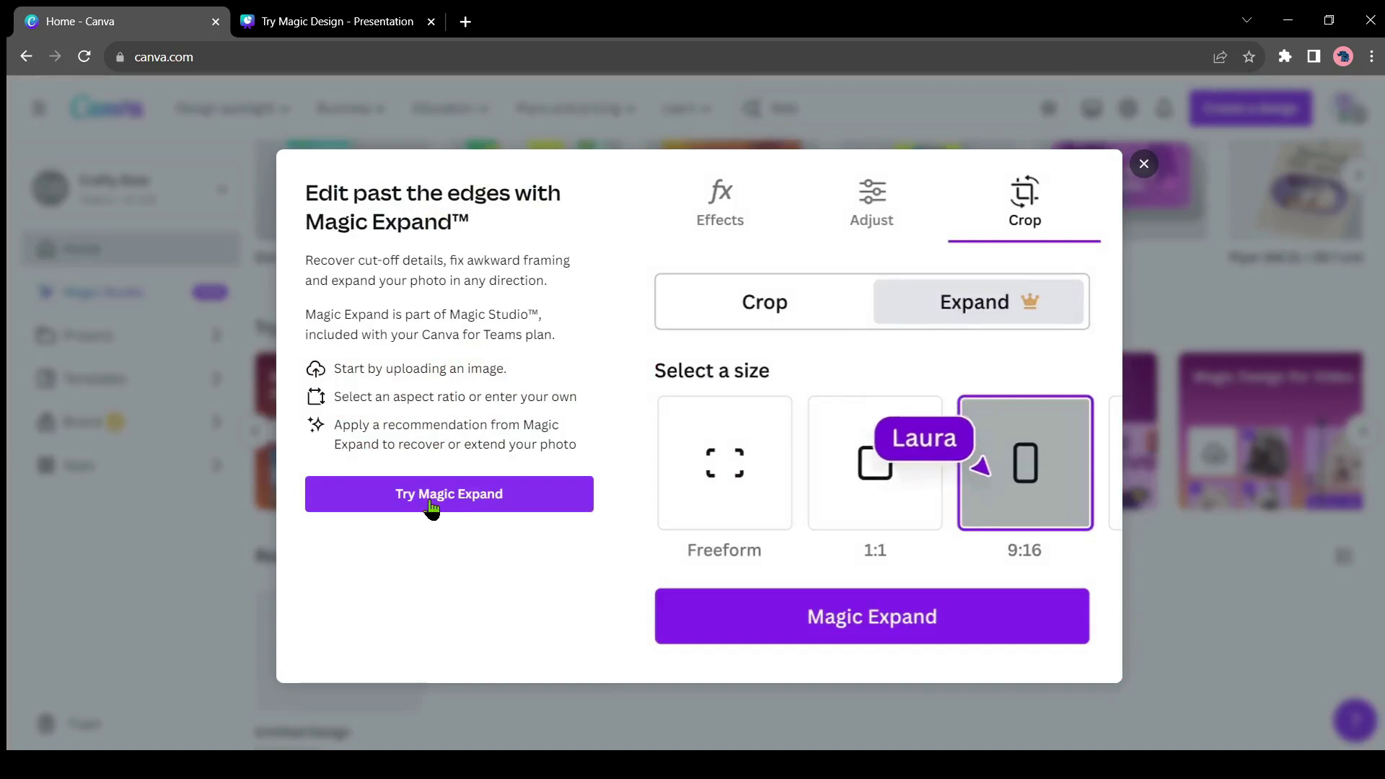
{"action": "left_click", "coordinate": [432, 507]}
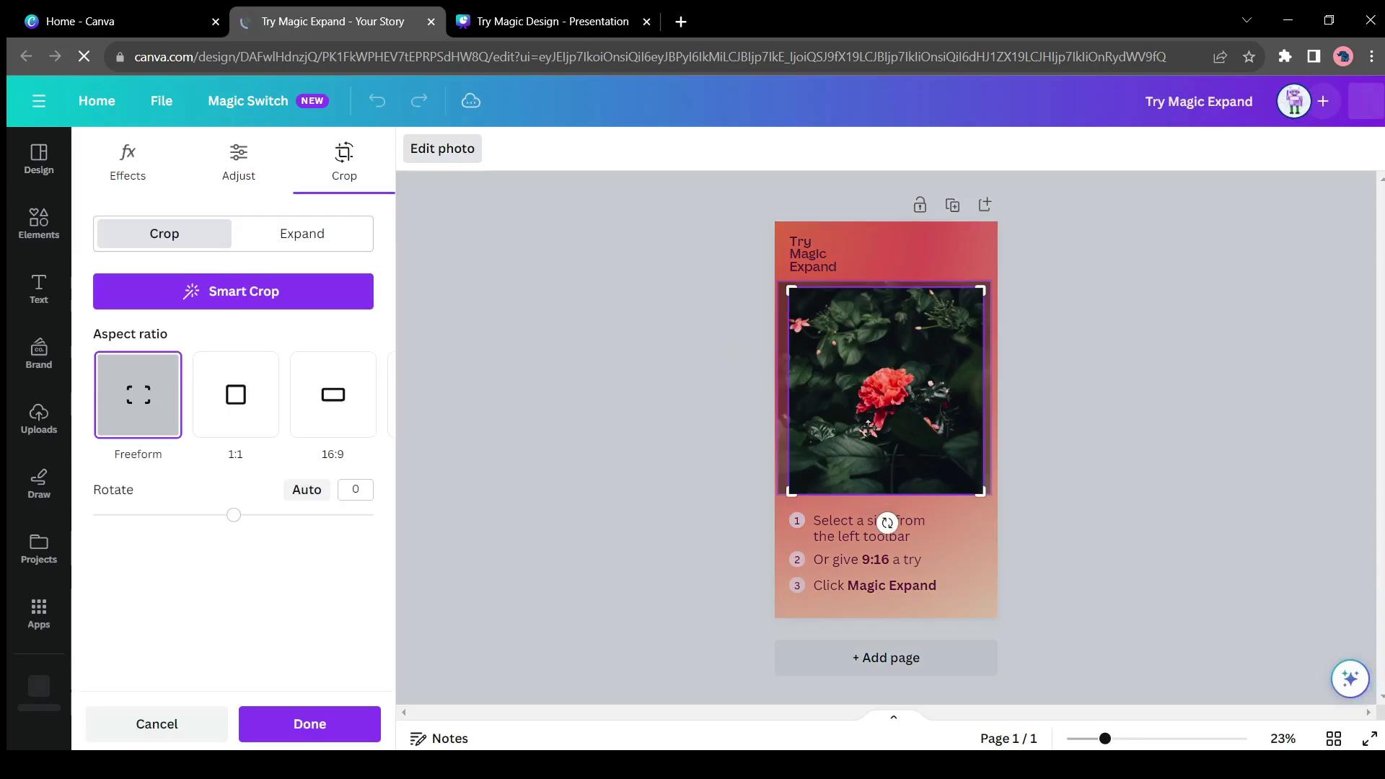
{"action": "left_click", "coordinate": [366, 348]}
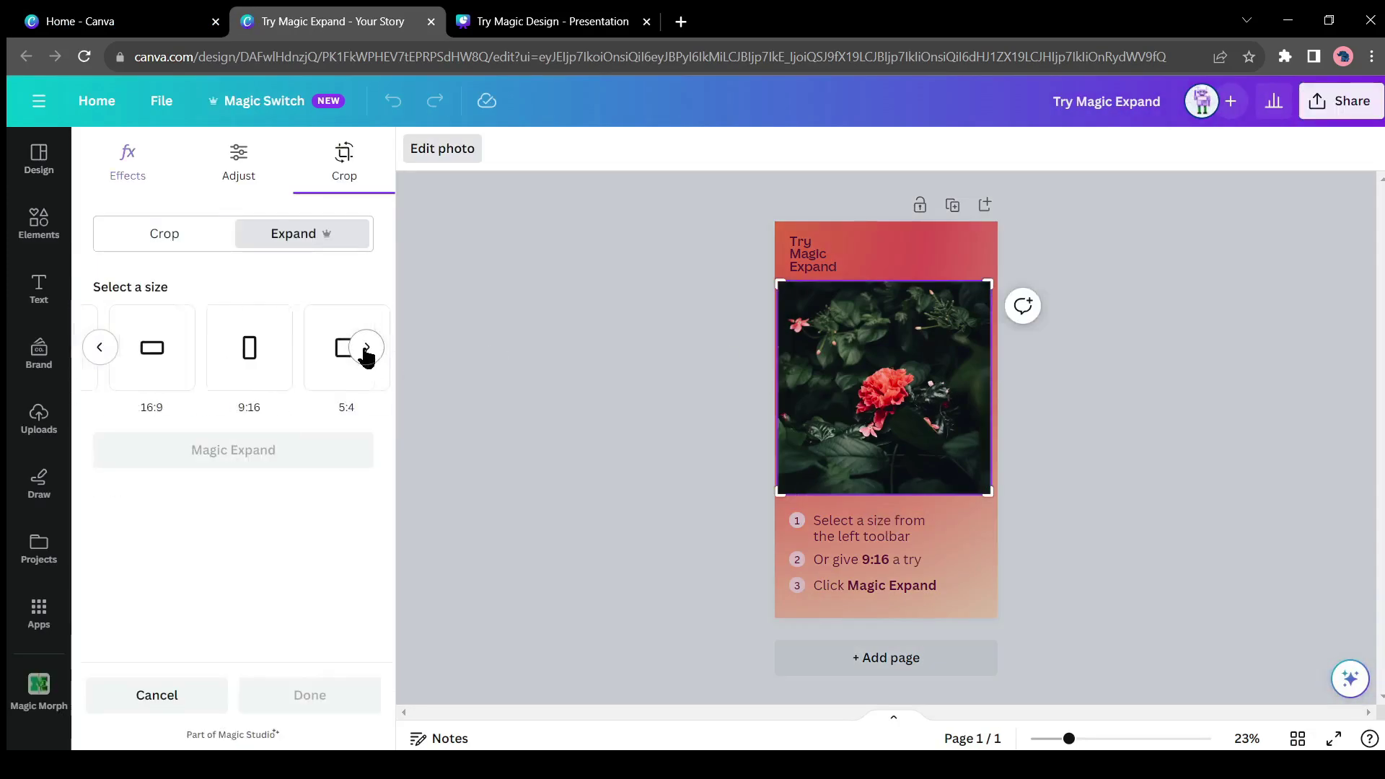
{"action": "left_click", "coordinate": [132, 372]}
{"action": "left_click", "coordinate": [218, 450]}
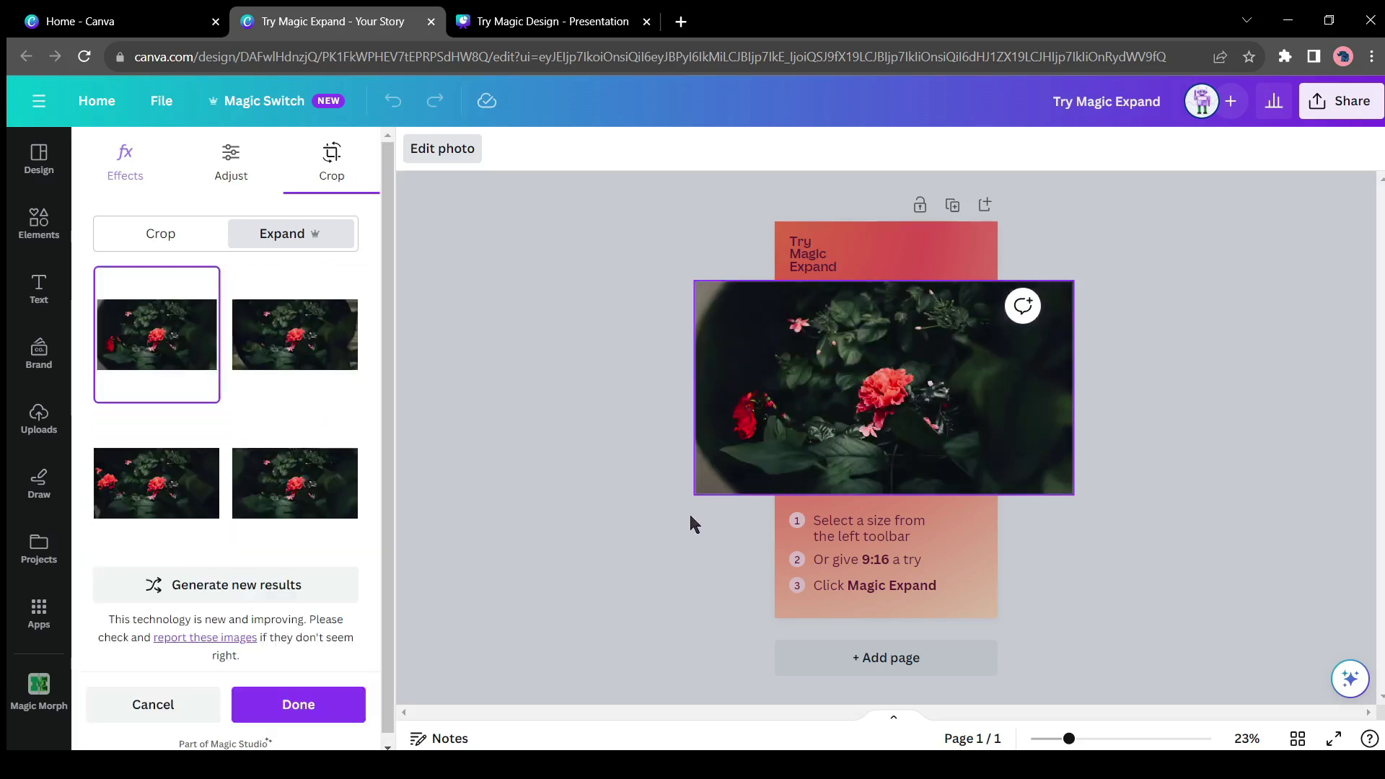
{"action": "left_click", "coordinate": [643, 416]}
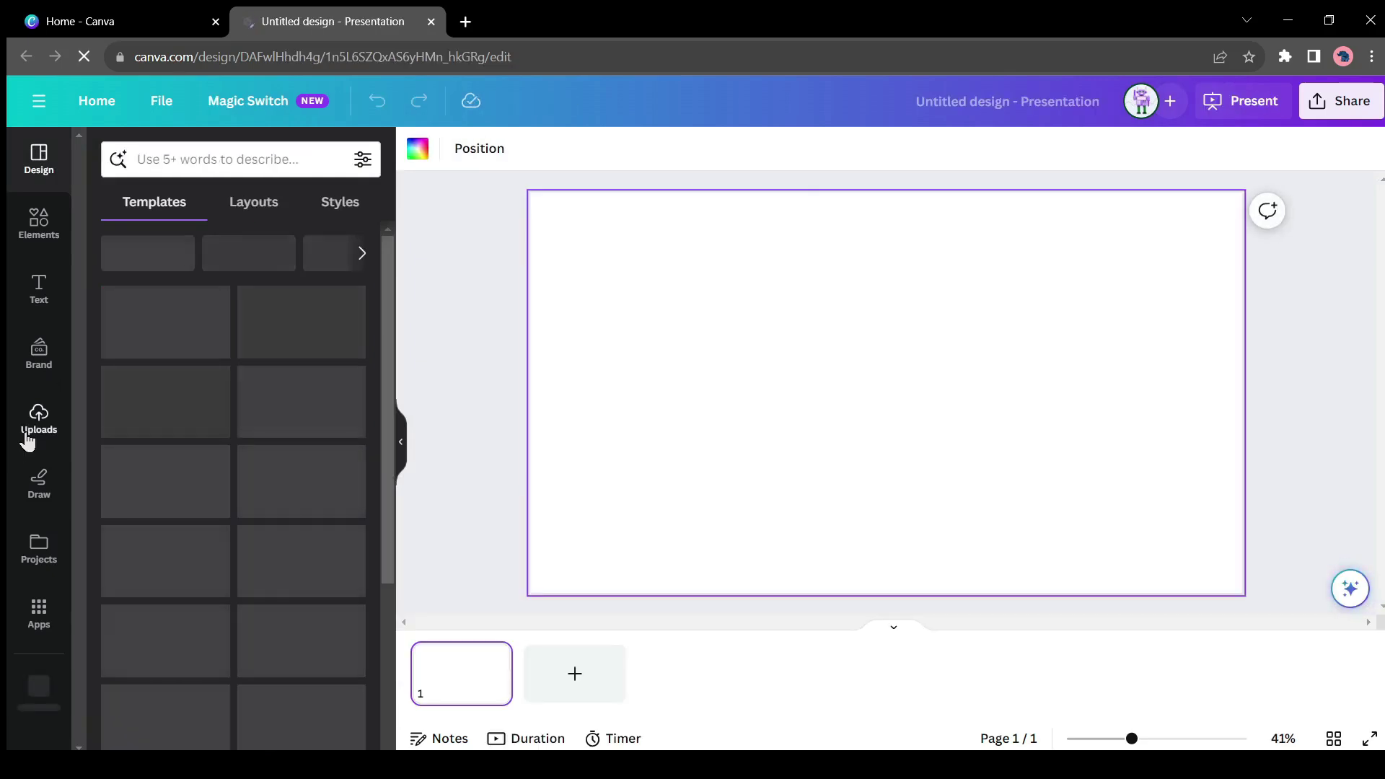
Add the fiery pink-haired woman photo from Uploads to the blank slide.
{"action": "left_click", "coordinate": [29, 431]}
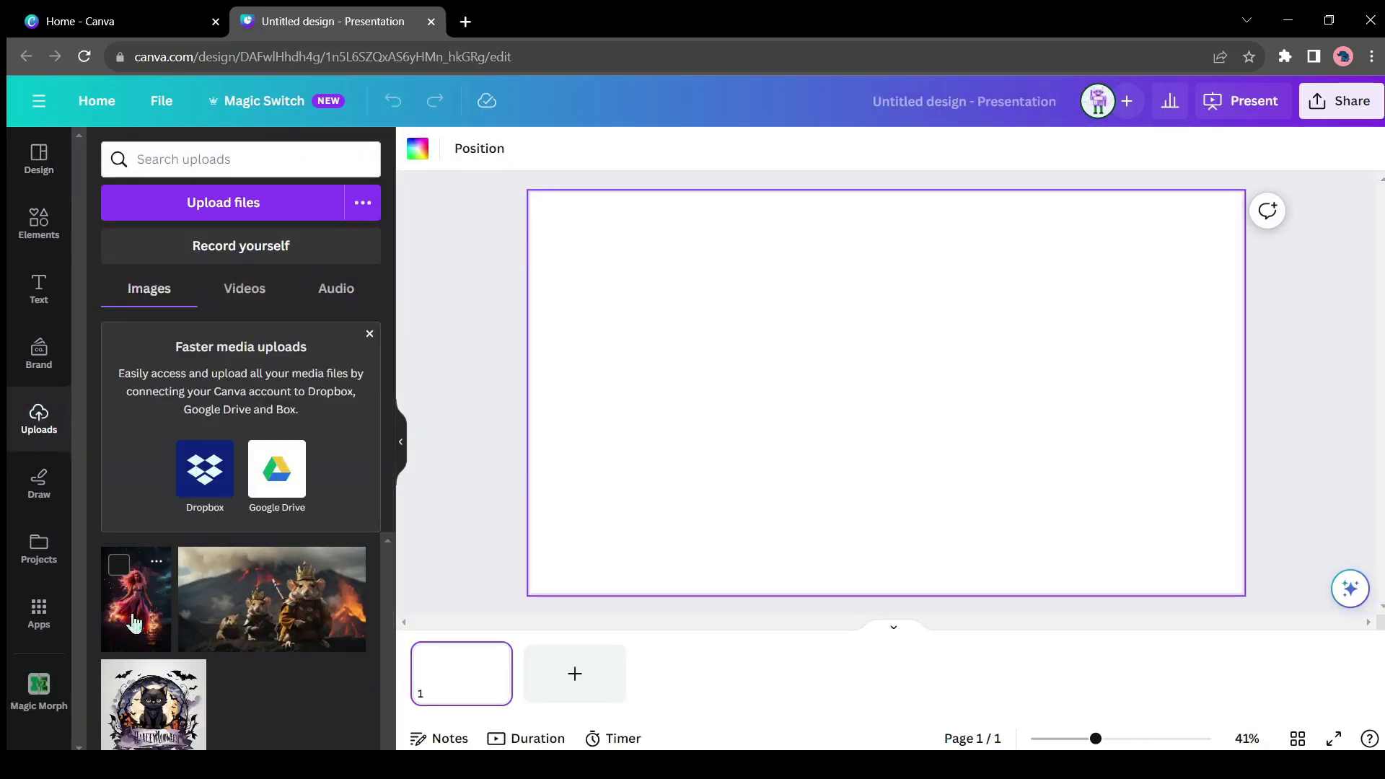
{"action": "left_click", "coordinate": [134, 621]}
{"action": "left_click_drag", "start_coordinate": [906, 395], "coordinate": [920, 375]}
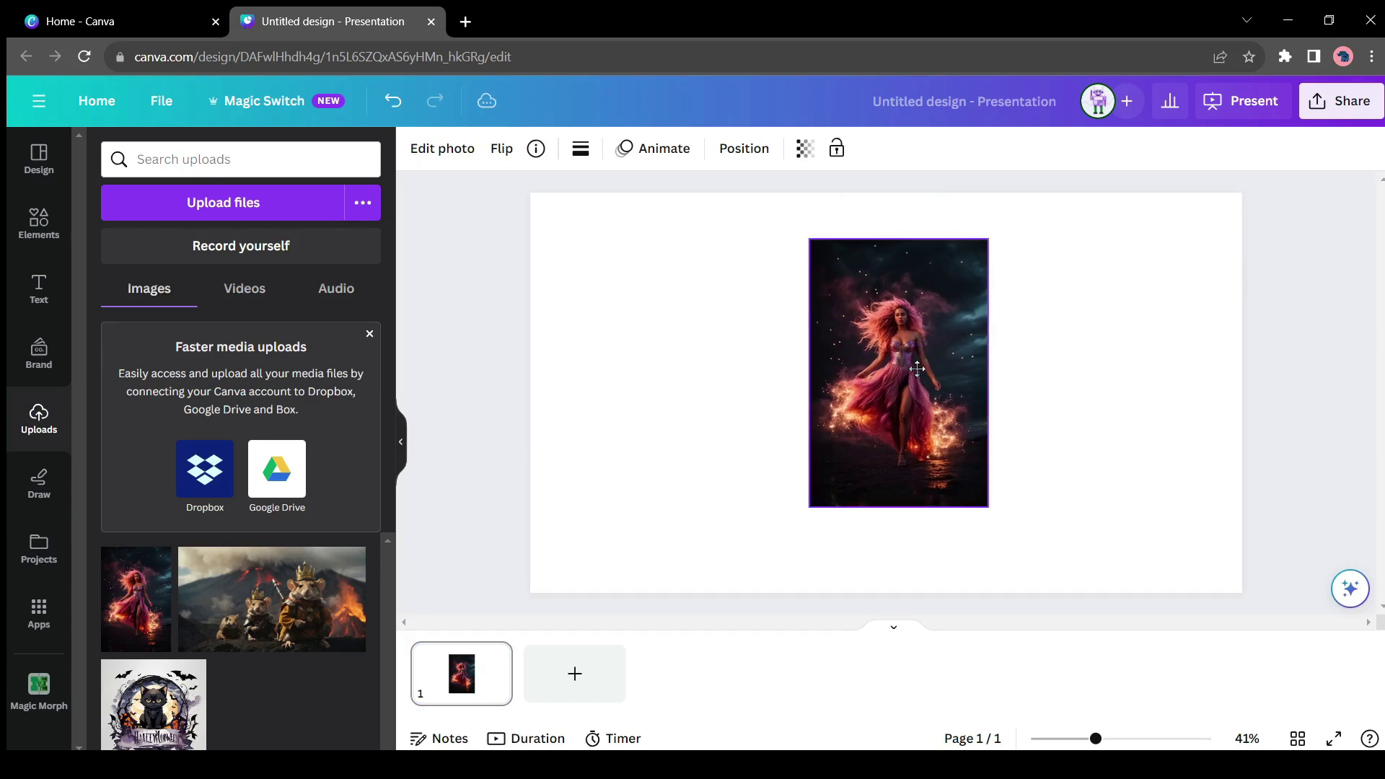
Generate a 16:9 Magic Expand version of the photo.
{"action": "left_click", "coordinate": [450, 152]}
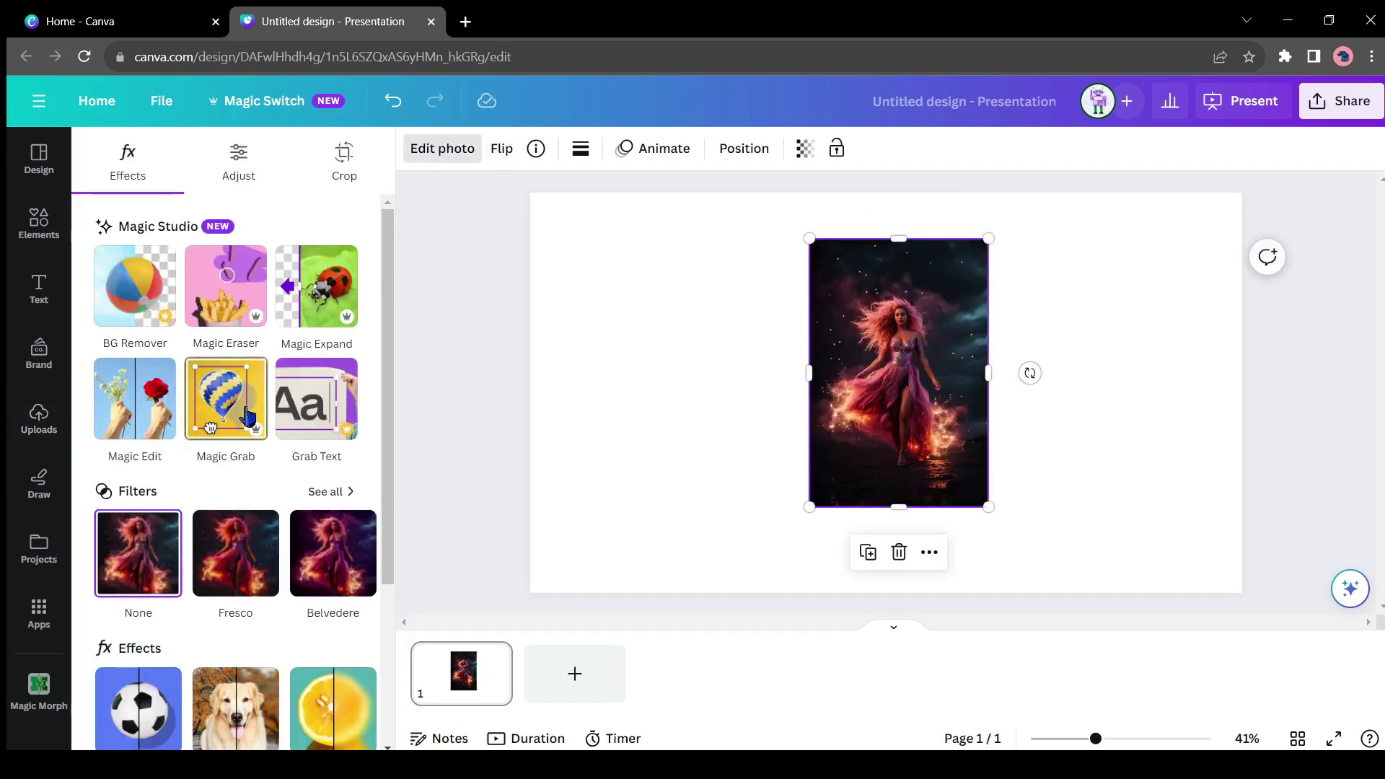
{"action": "left_click", "coordinate": [314, 294]}
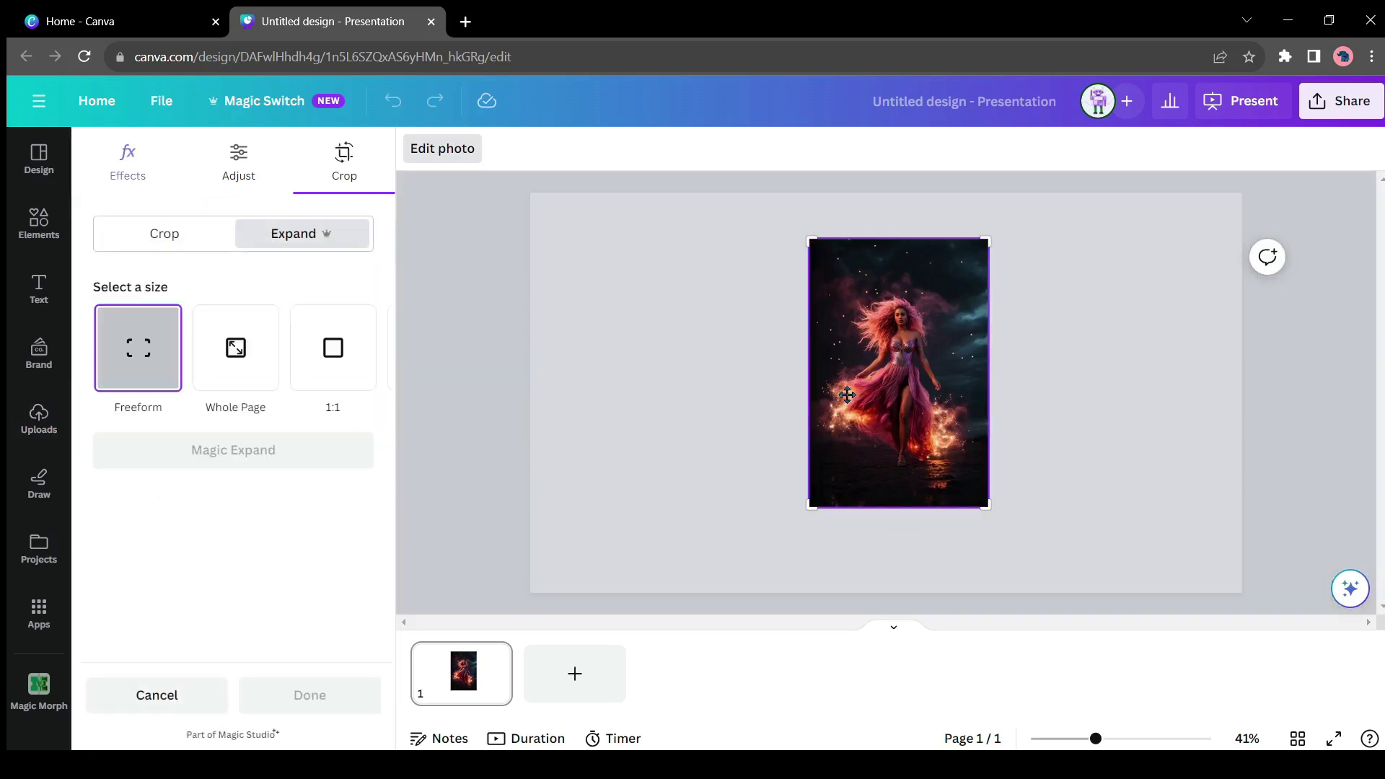
{"action": "left_click", "coordinate": [368, 352]}
{"action": "left_click", "coordinate": [321, 367]}
{"action": "left_click", "coordinate": [124, 361]}
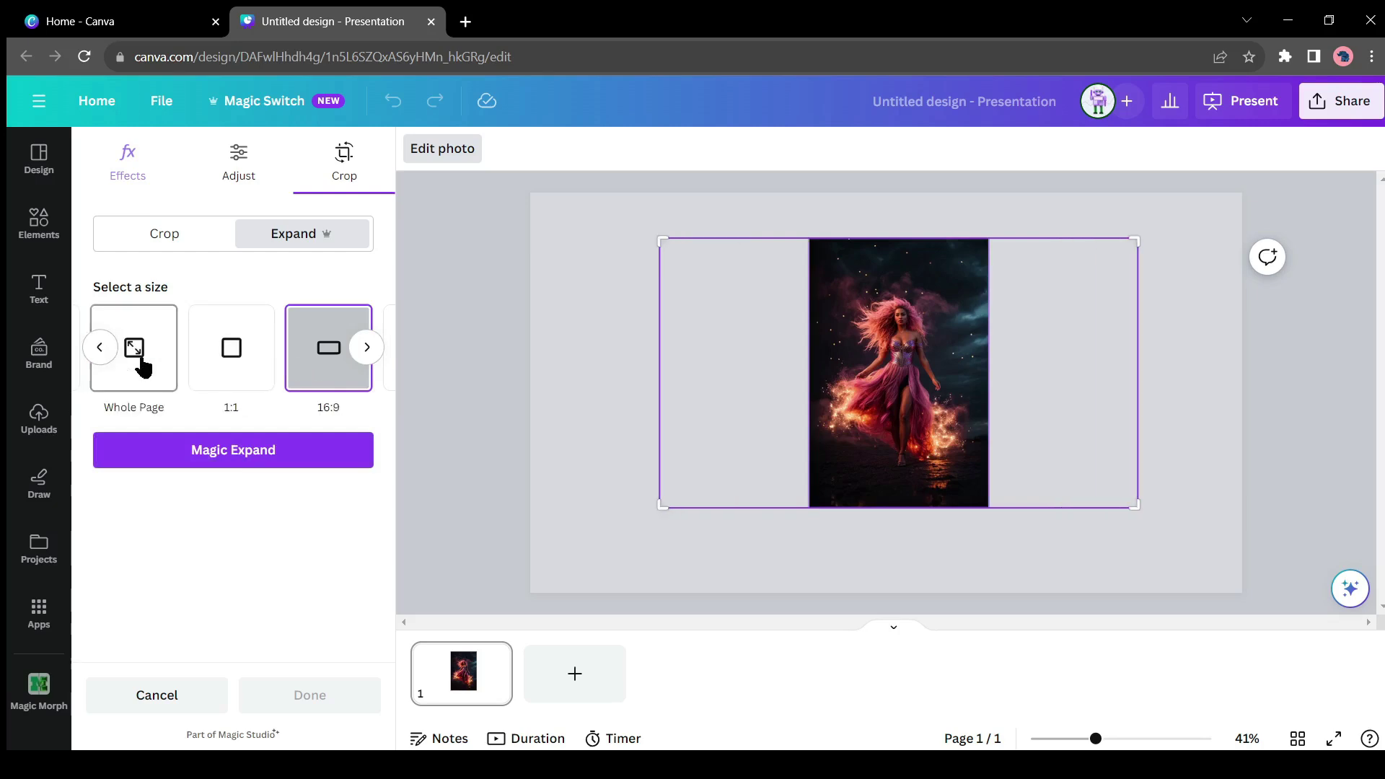
{"action": "left_click", "coordinate": [247, 465]}
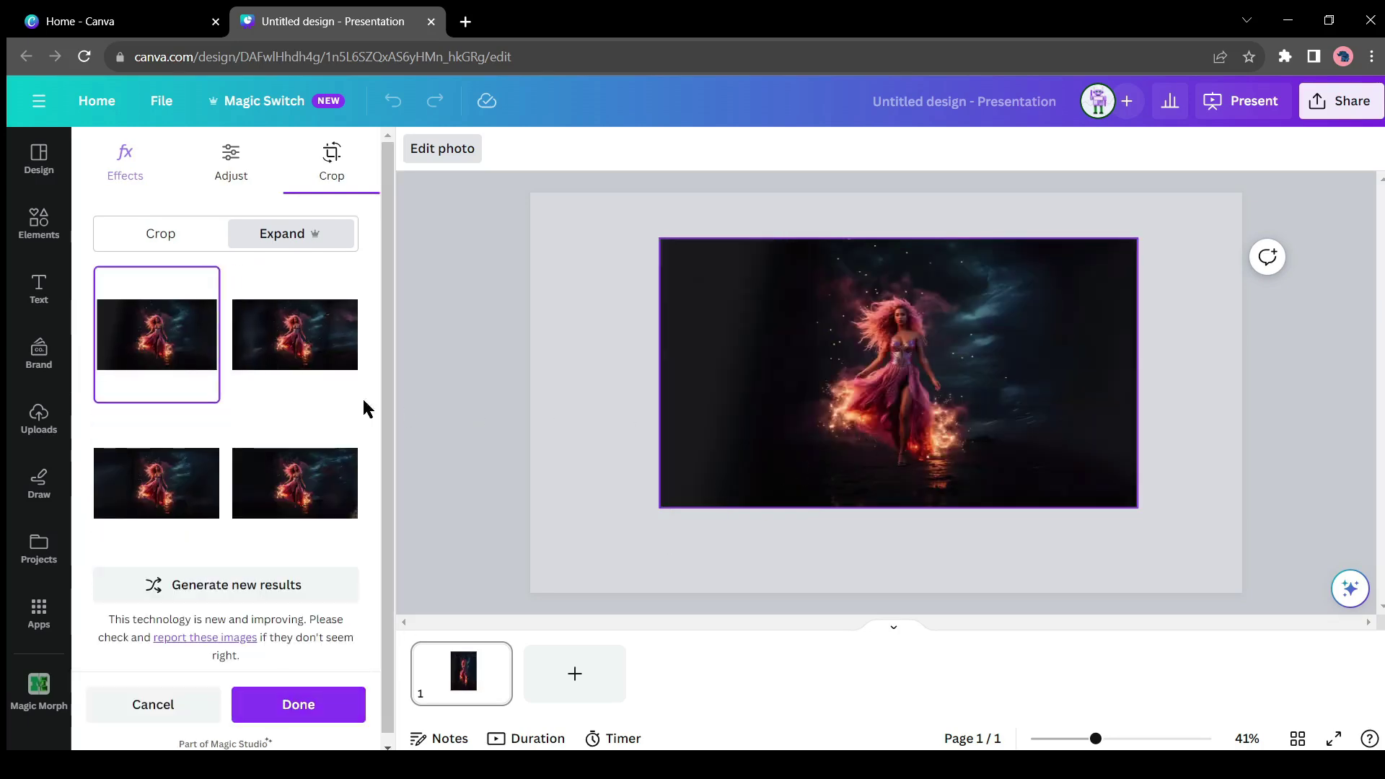
Compare the expanded variants, apply the first, and resize it to fill the page.
{"action": "left_click", "coordinate": [309, 354]}
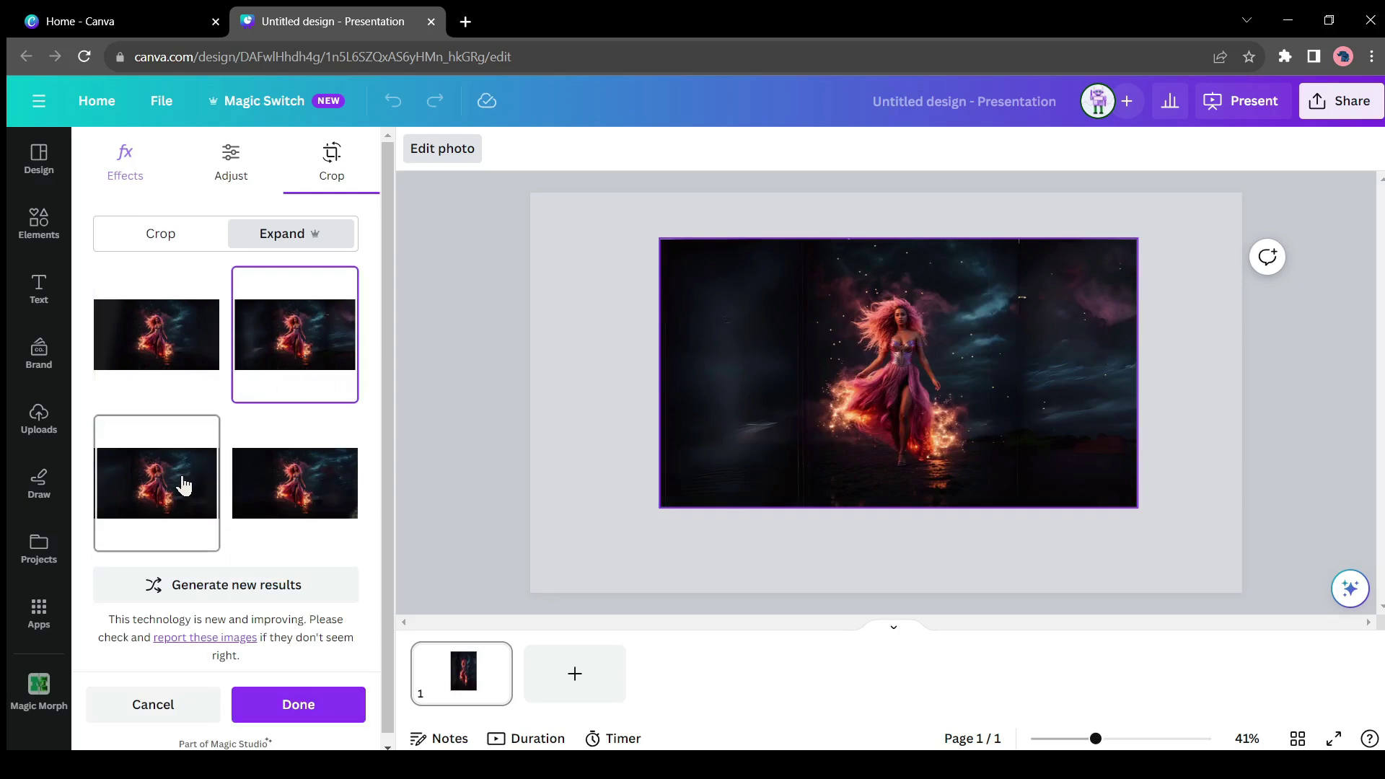
{"action": "left_click", "coordinate": [184, 484]}
{"action": "left_click", "coordinate": [279, 498]}
{"action": "left_click", "coordinate": [292, 333]}
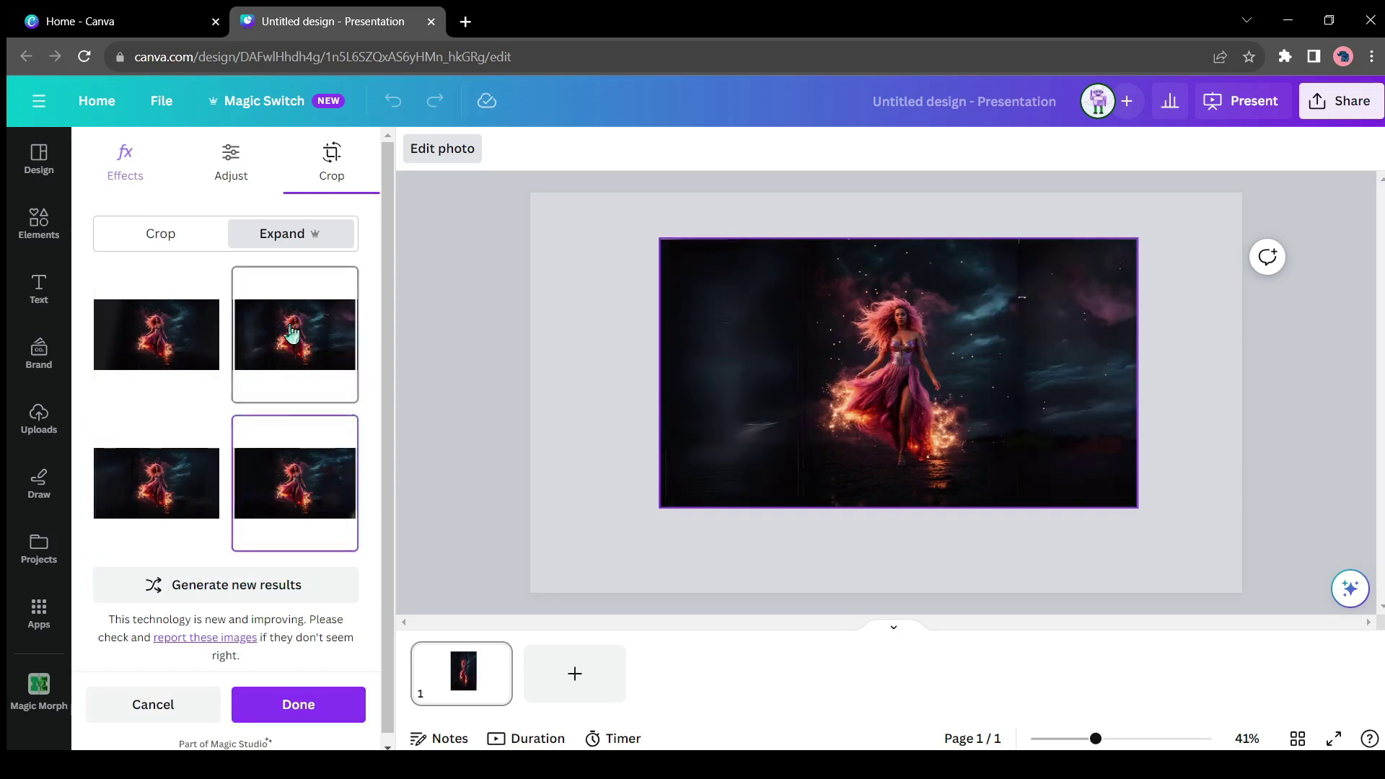
{"action": "left_click", "coordinate": [177, 345]}
{"action": "left_click", "coordinate": [297, 704]}
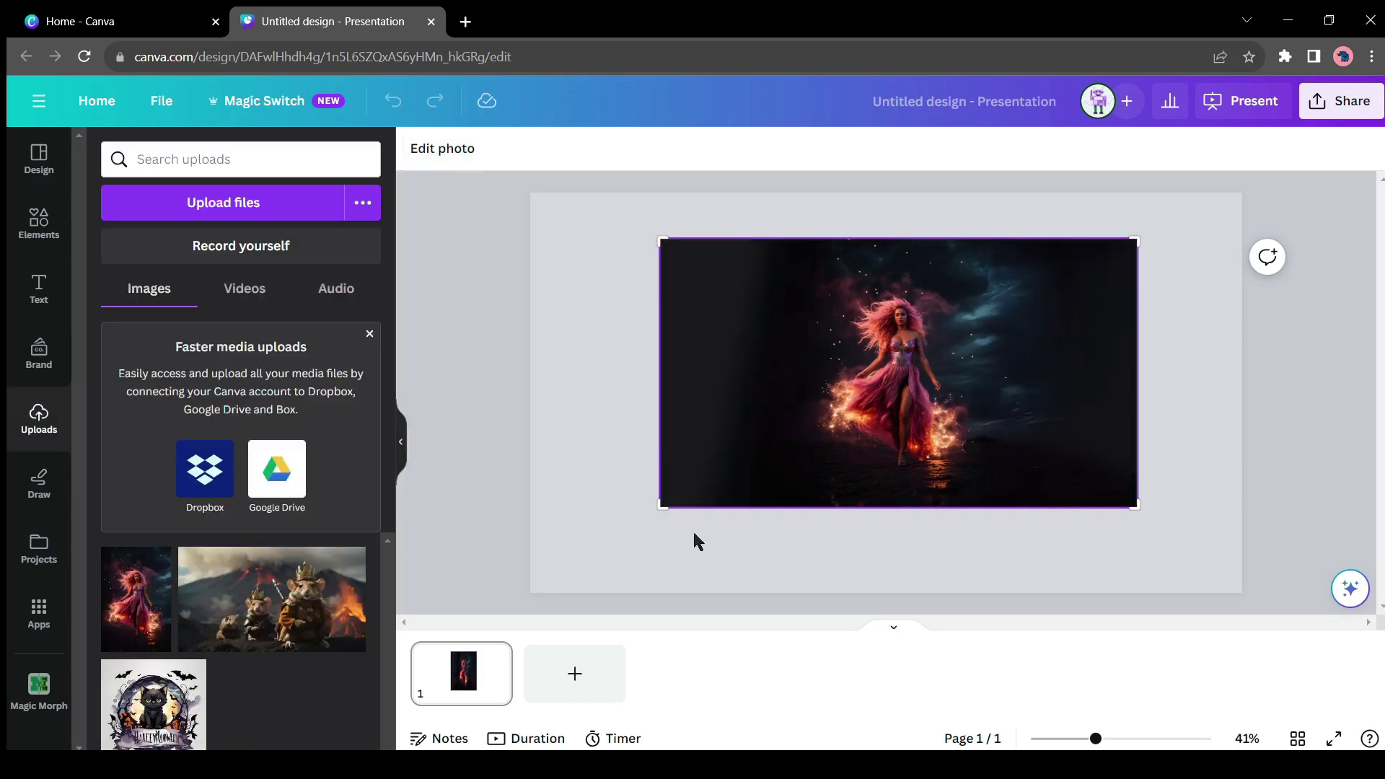
{"action": "left_click_drag", "start_coordinate": [985, 389], "coordinate": [856, 349]}
{"action": "left_click_drag", "start_coordinate": [1004, 464], "coordinate": [1240, 593]}
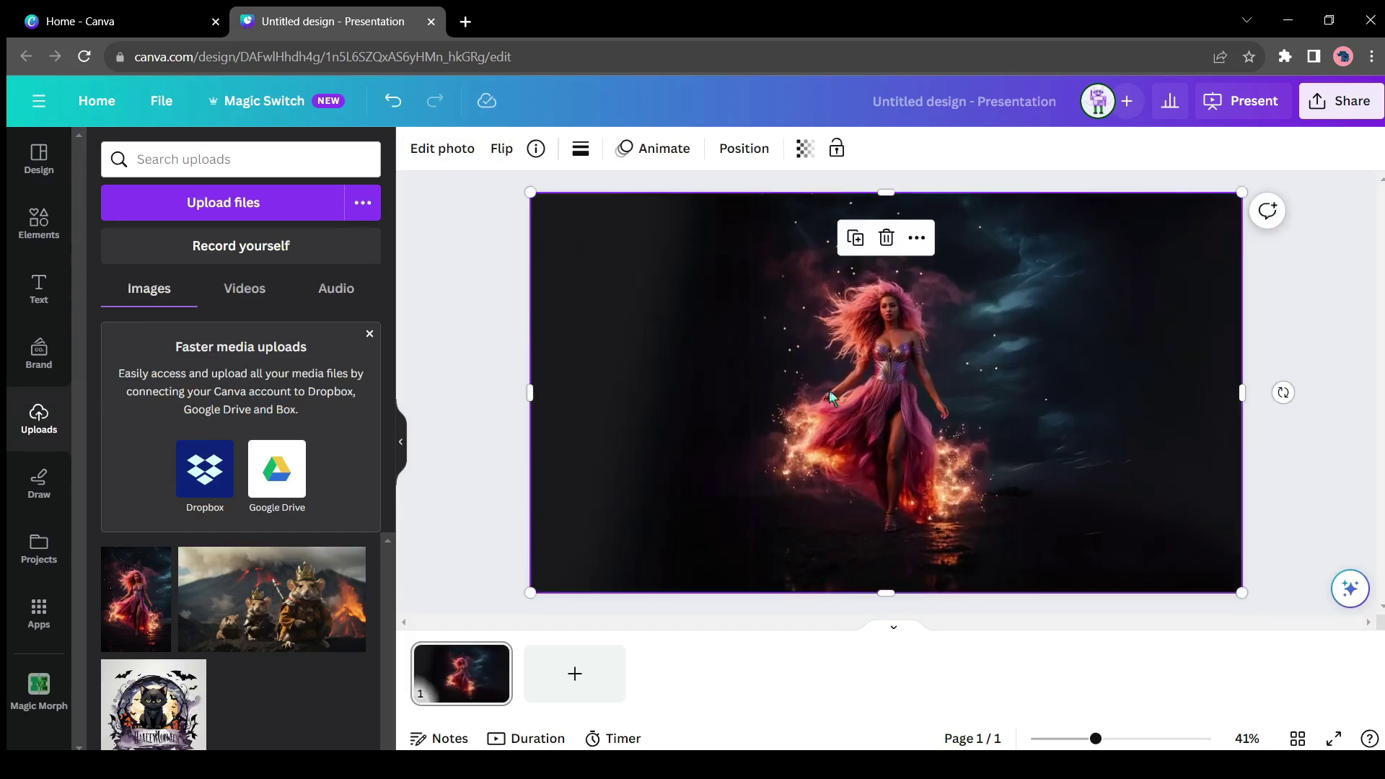
Brush over the dark area right of the woman in Magic Edit.
{"action": "left_click", "coordinate": [442, 148]}
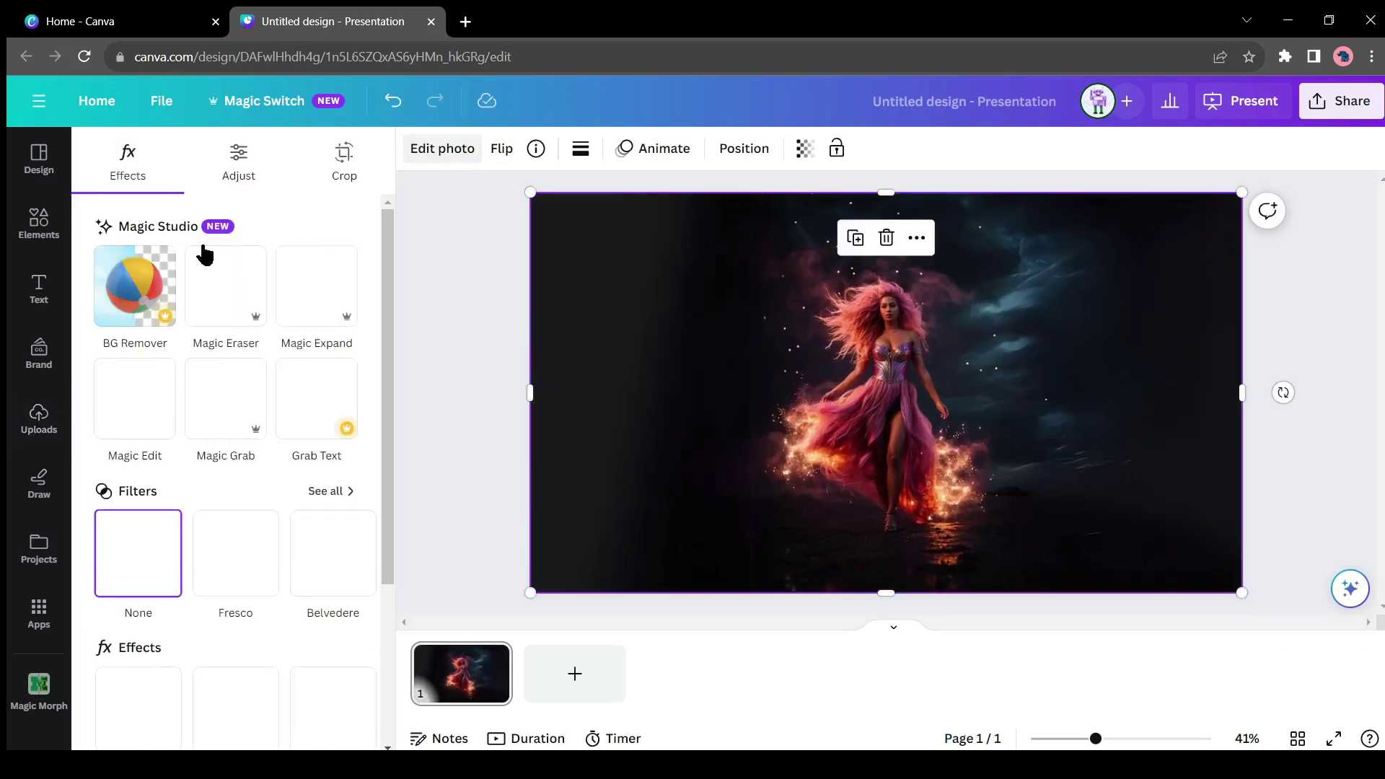
{"action": "left_click", "coordinate": [155, 414]}
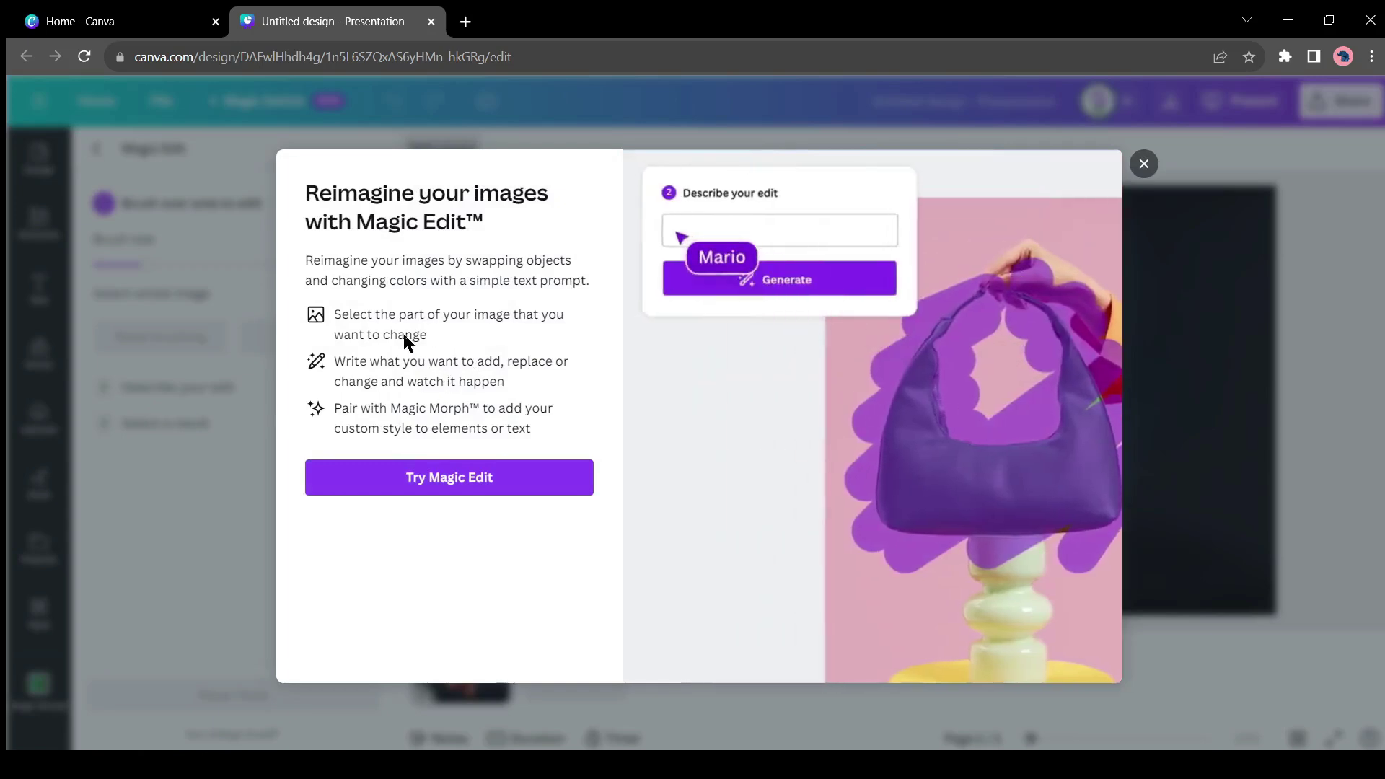
{"action": "left_click", "coordinate": [458, 480]}
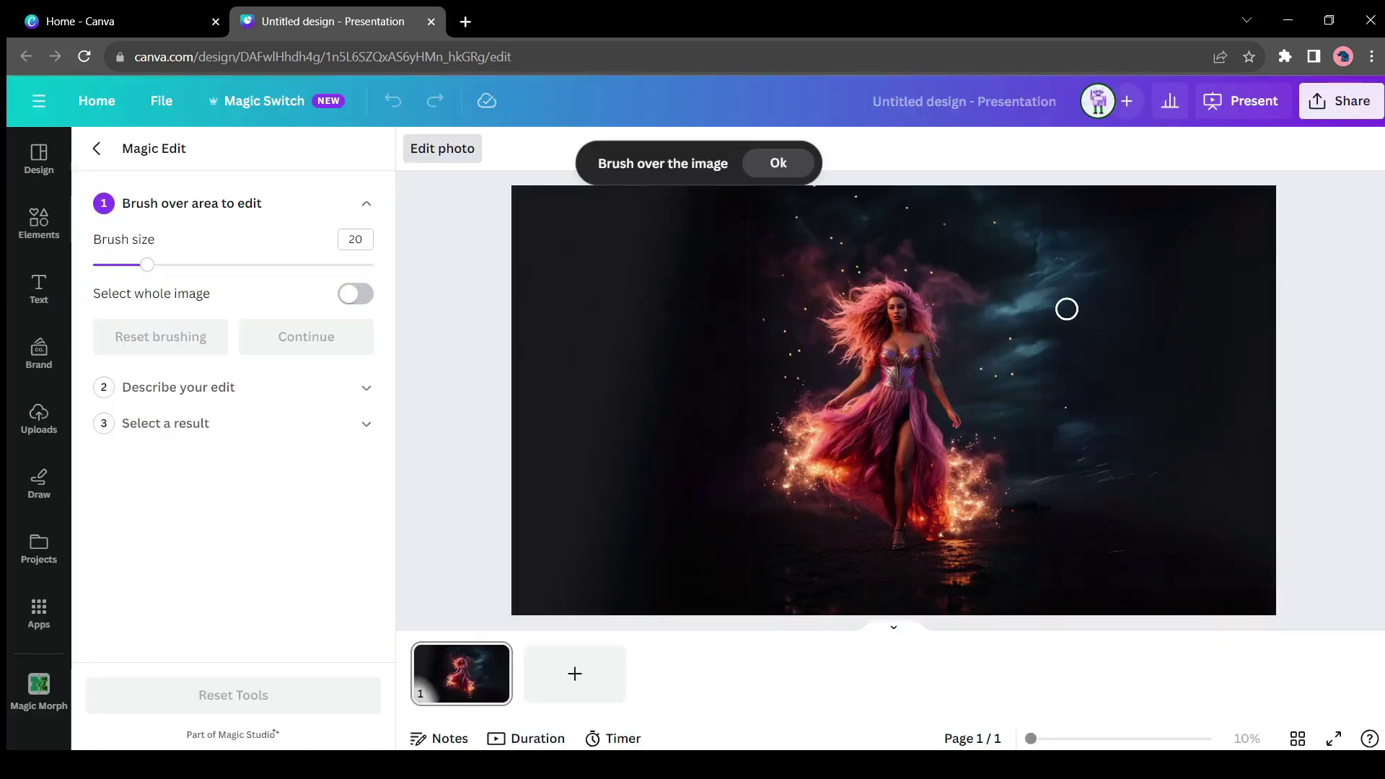
{"action": "mouse_move", "coordinate": [1114, 487]}
{"action": "left_mouse_down"}
{"action": "mouse_move", "coordinate": [1081, 485]}
{"action": "mouse_move", "coordinate": [1083, 393]}
{"action": "mouse_move", "coordinate": [1060, 398]}
{"action": "mouse_move", "coordinate": [1096, 410]}
{"action": "mouse_move", "coordinate": [1075, 567]}
{"action": "mouse_move", "coordinate": [1123, 529]}
{"action": "mouse_move", "coordinate": [1107, 436]}
{"action": "left_mouse_up"}
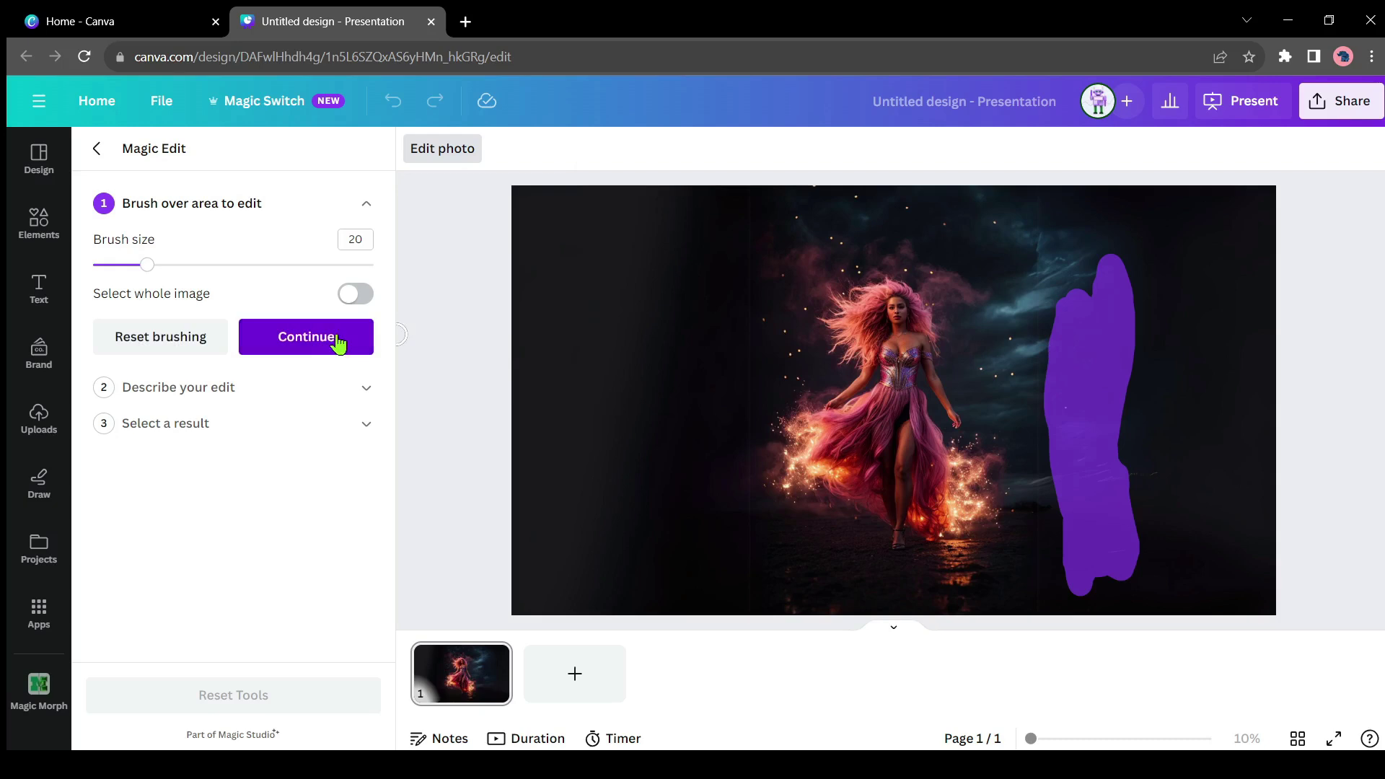
{"action": "left_click", "coordinate": [301, 347]}
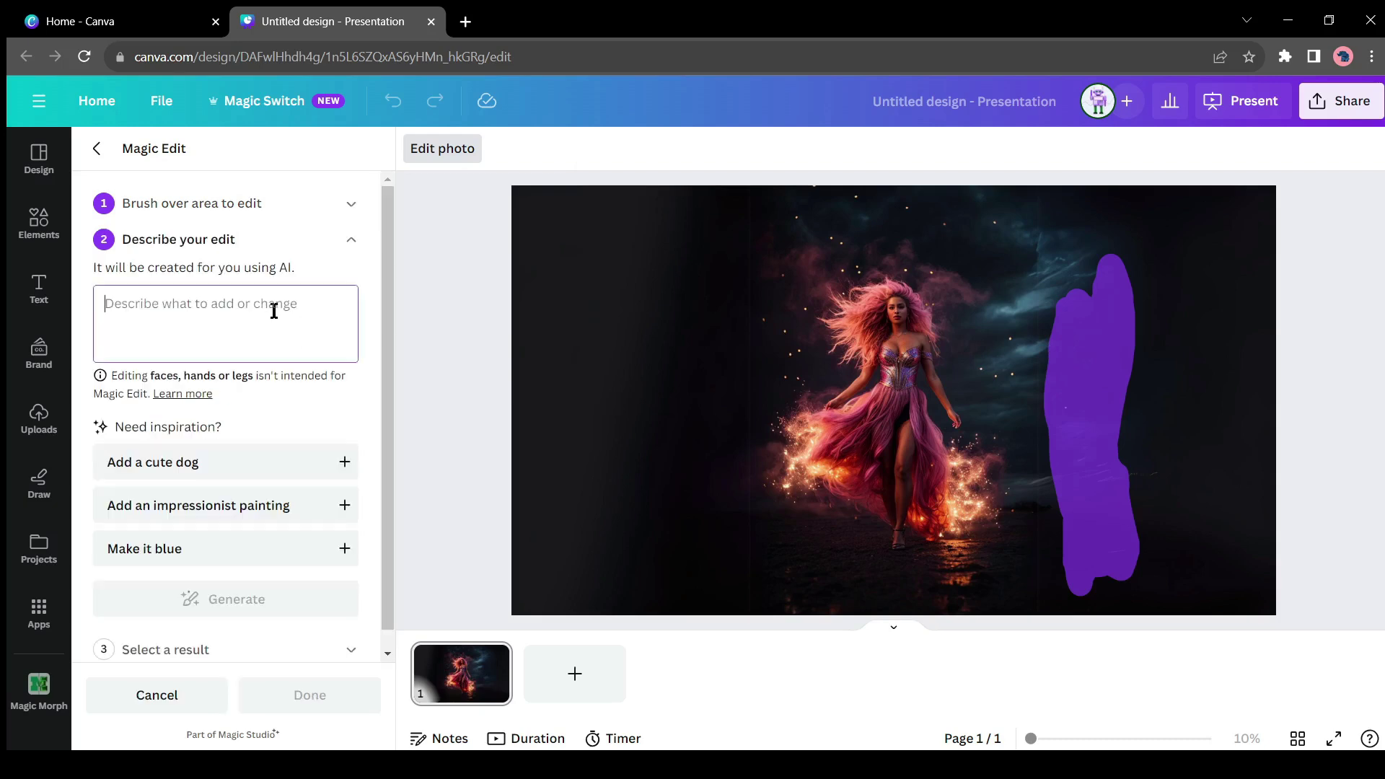
Generate 'Tree' results for the brushed area and apply the fourth variation.
{"action": "type", "text": "Tree"}
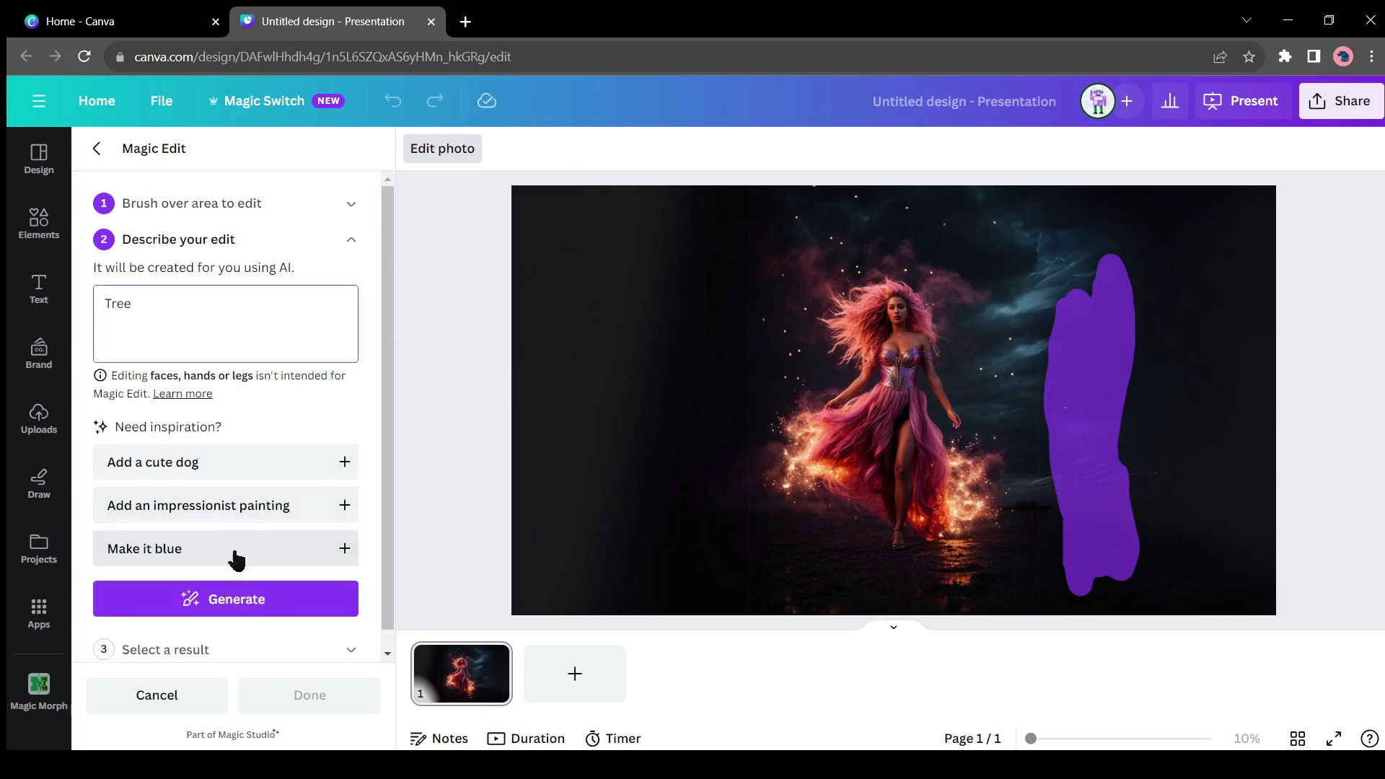
{"action": "left_click", "coordinate": [233, 597]}
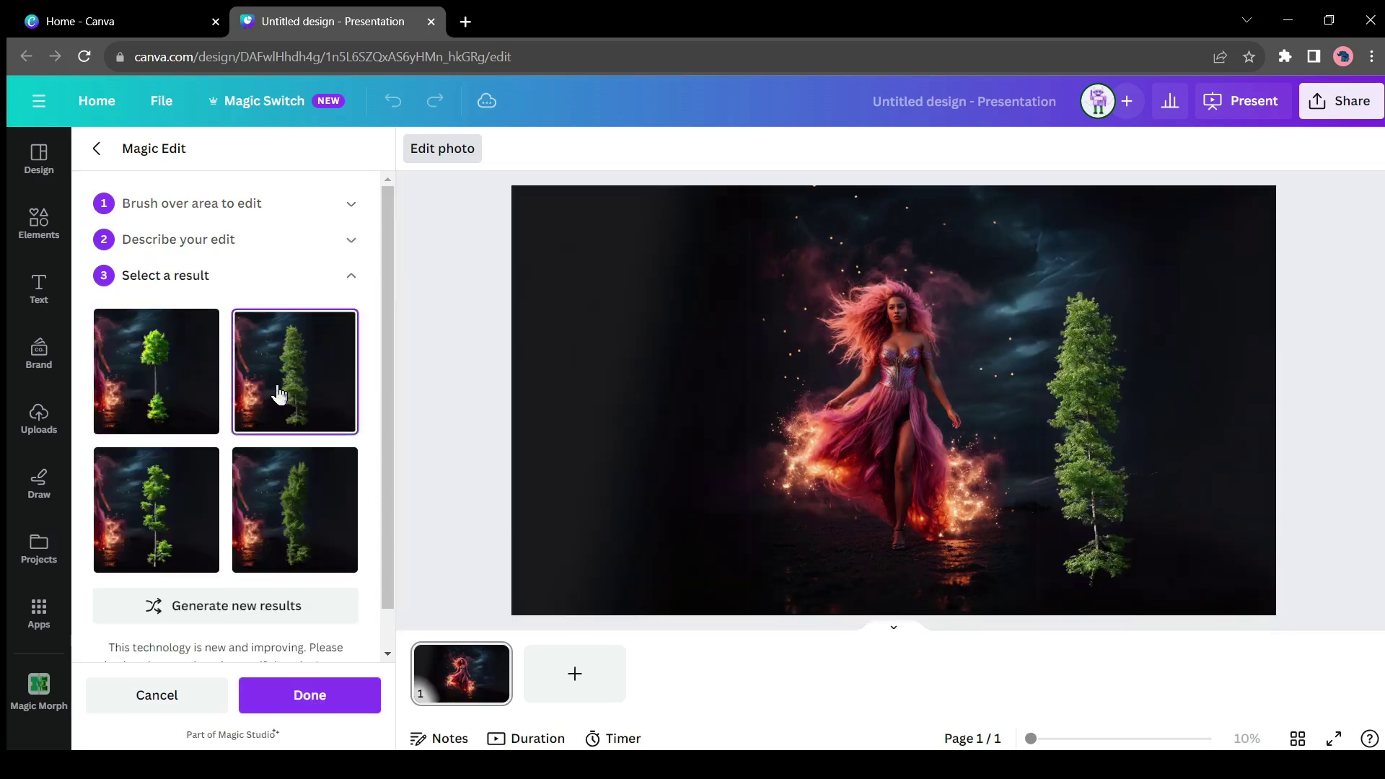
{"action": "left_click", "coordinate": [173, 516]}
{"action": "left_click", "coordinate": [269, 536]}
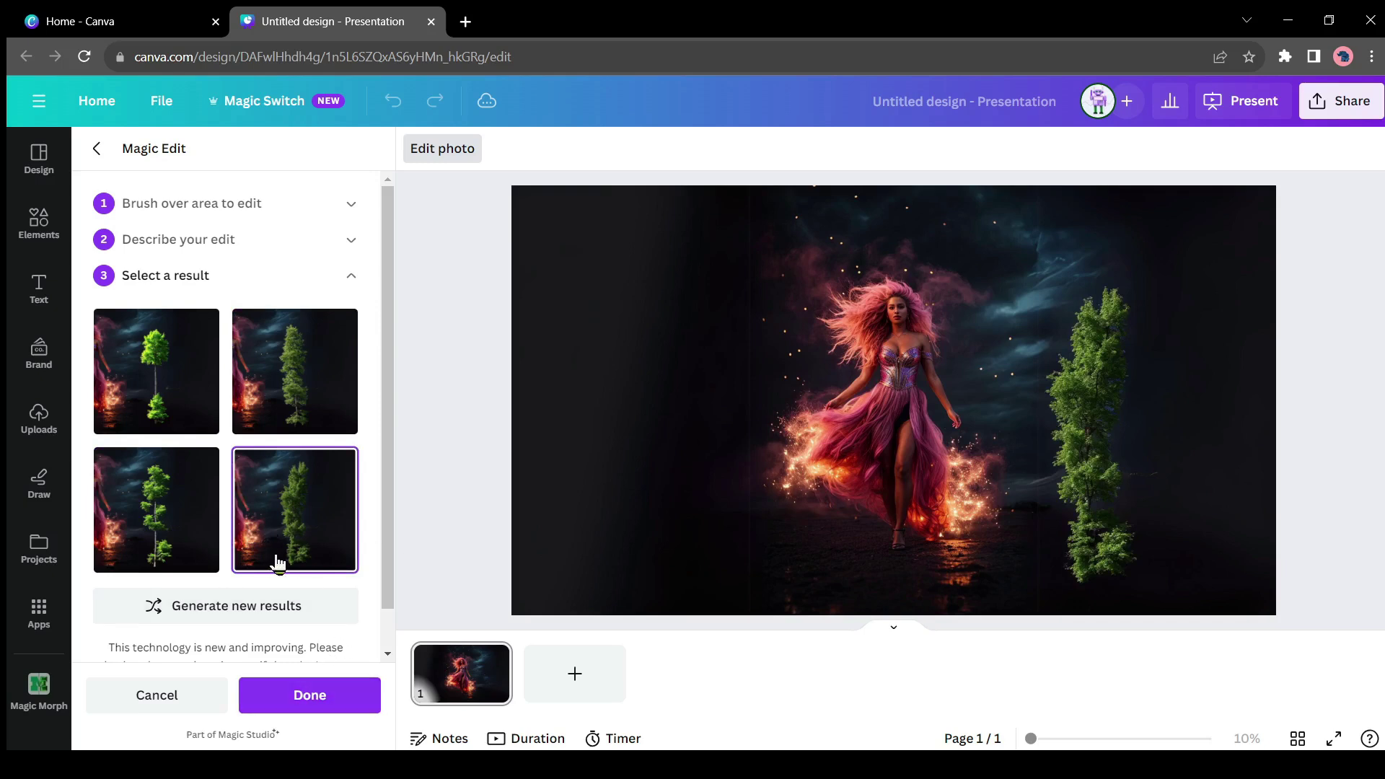
{"action": "scroll", "coordinate": [277, 561], "scroll_direction": "down", "scroll_amount": 1}
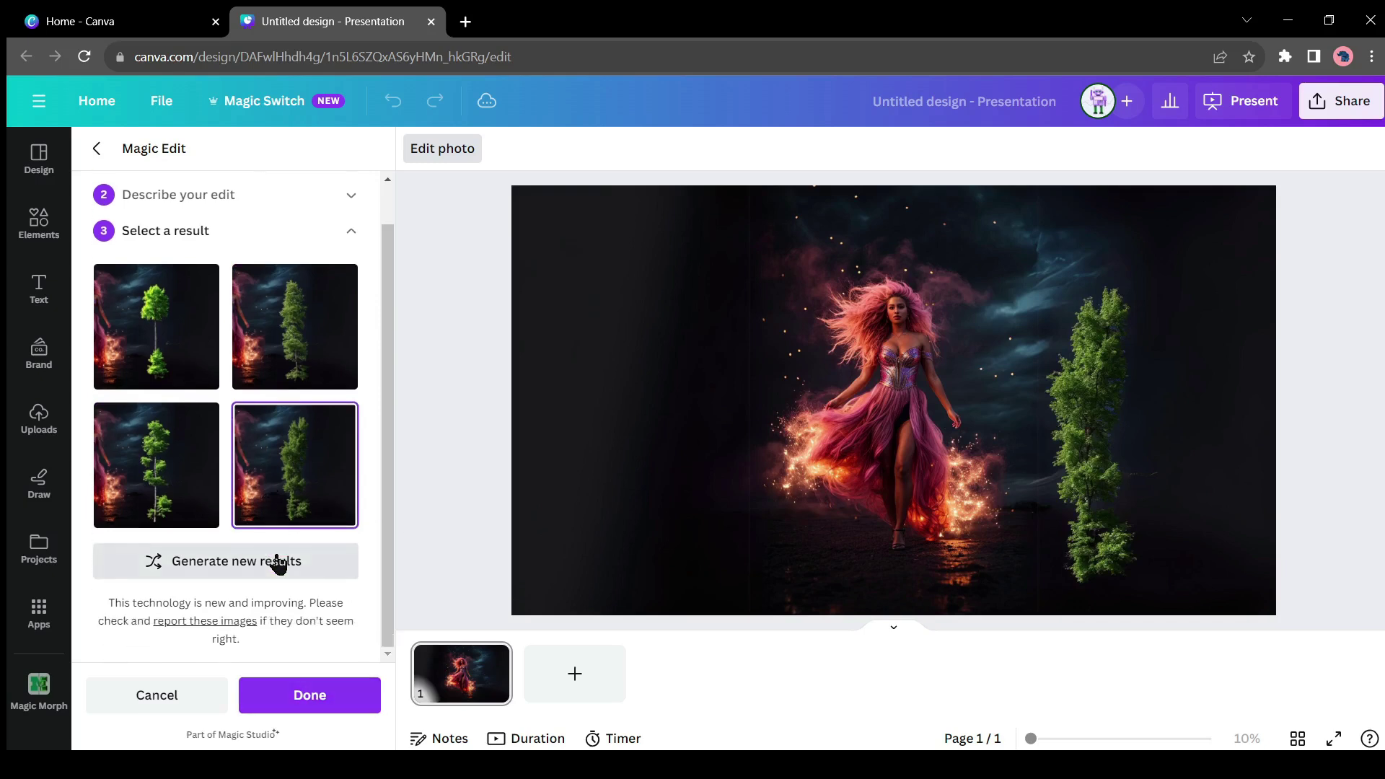
{"action": "left_click", "coordinate": [306, 689]}
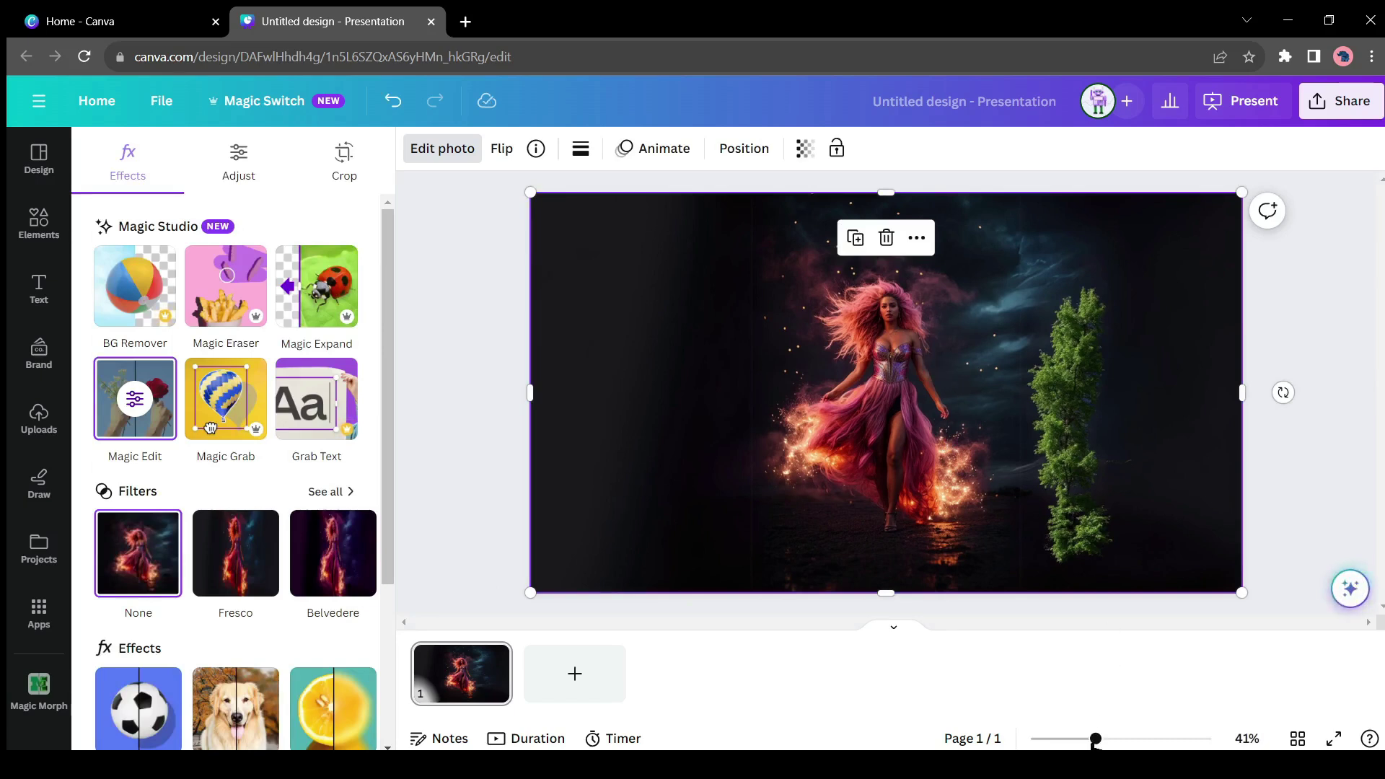
Brush the woman's hair, apply 'Change color to green', and keep the top-left result.
{"action": "left_click_drag", "start_coordinate": [1095, 738], "coordinate": [1161, 738]}
{"action": "scroll", "coordinate": [963, 486], "scroll_direction": "up", "scroll_amount": 10}
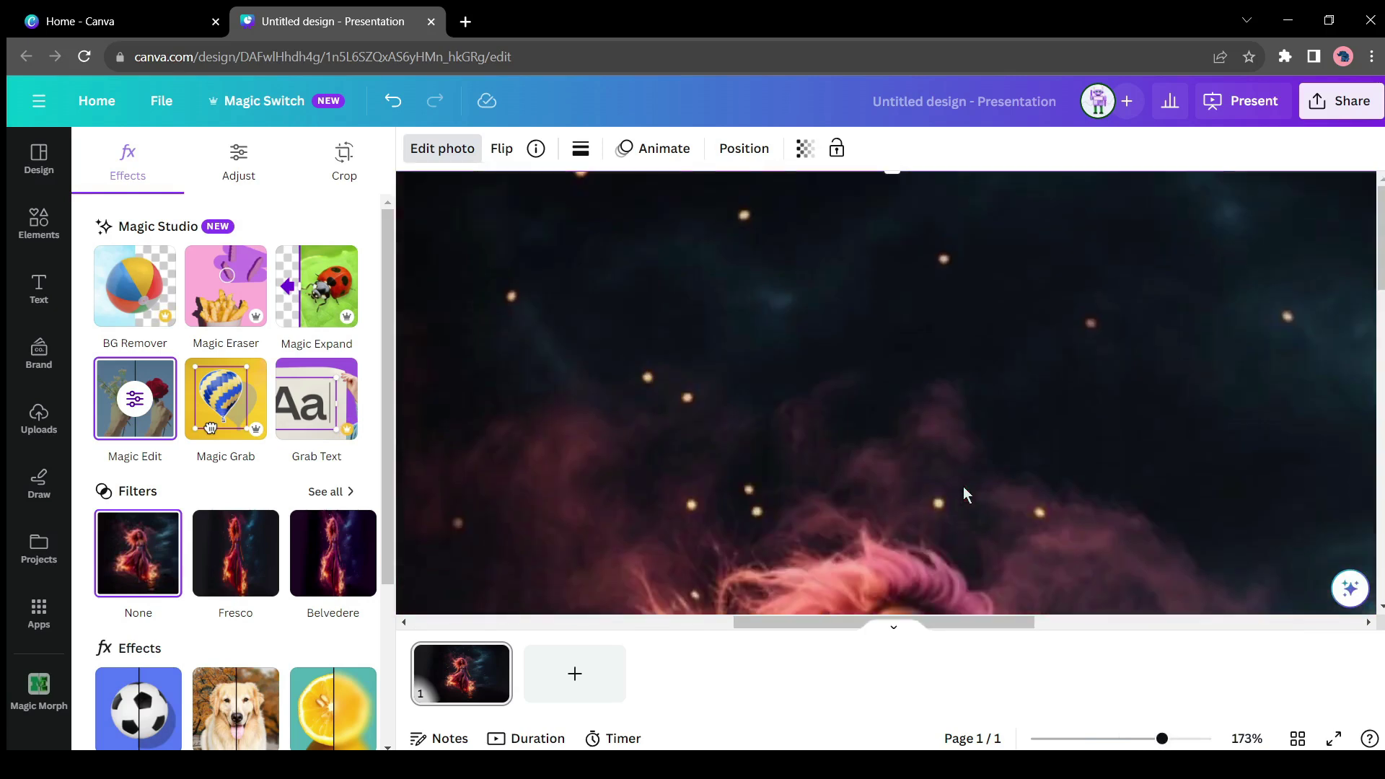
{"action": "scroll", "coordinate": [885, 495], "scroll_direction": "down", "scroll_amount": 3}
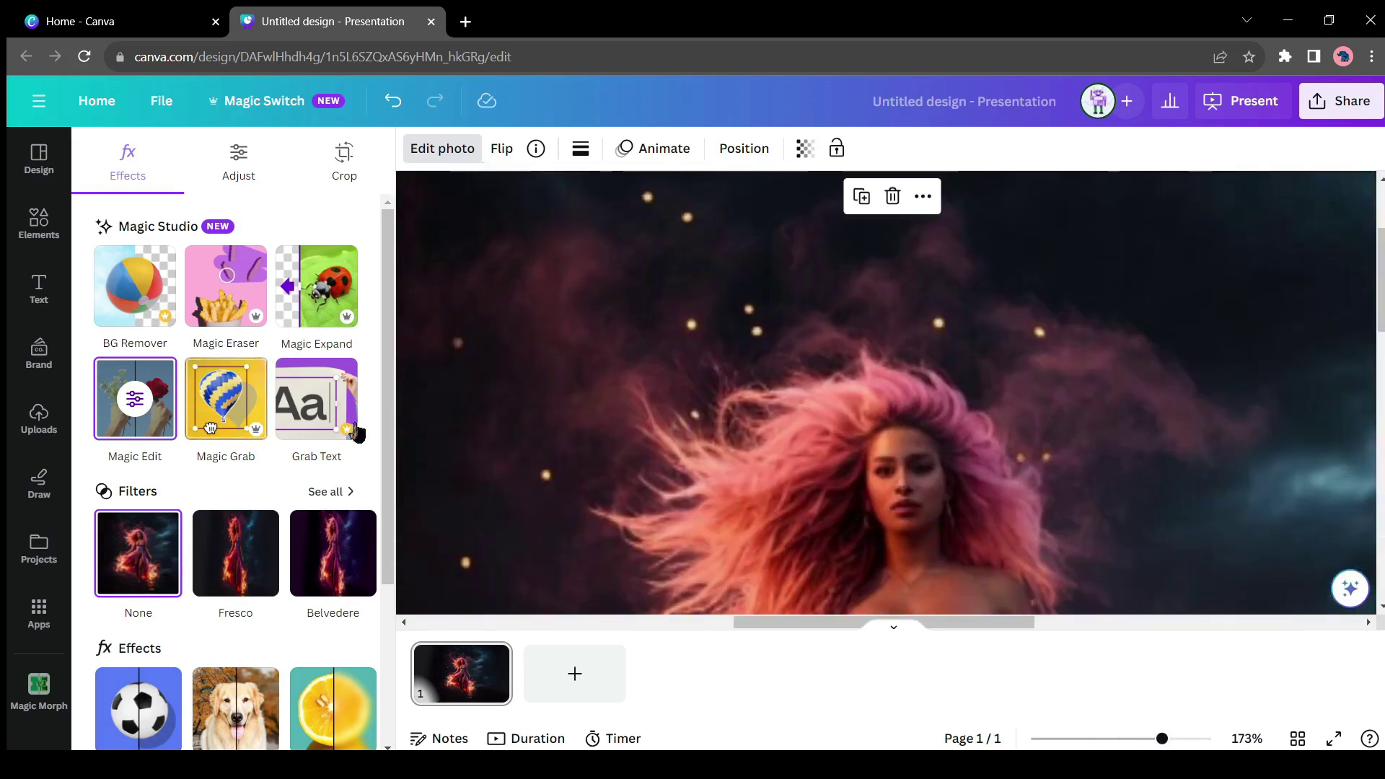
{"action": "left_click", "coordinate": [147, 408]}
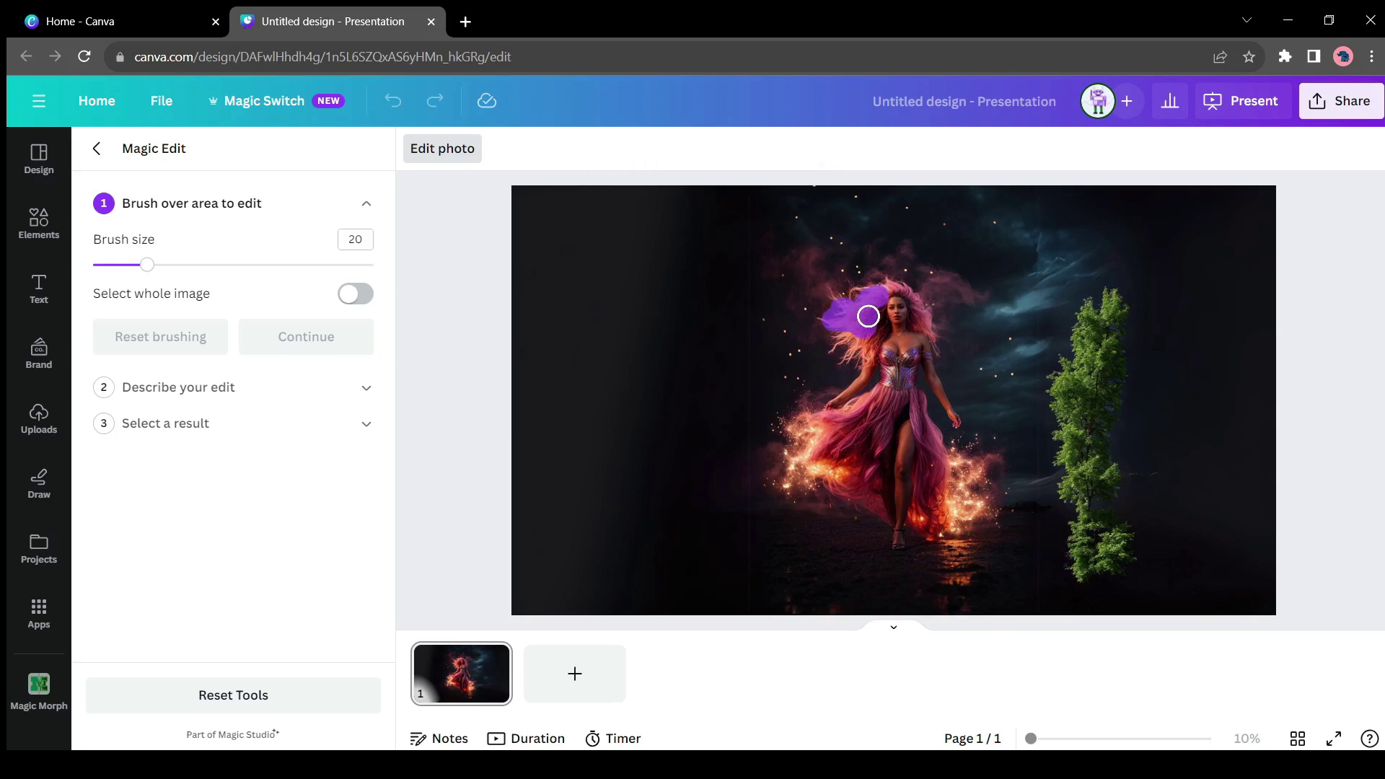
{"action": "left_click_drag", "start_coordinate": [862, 346], "coordinate": [882, 289]}
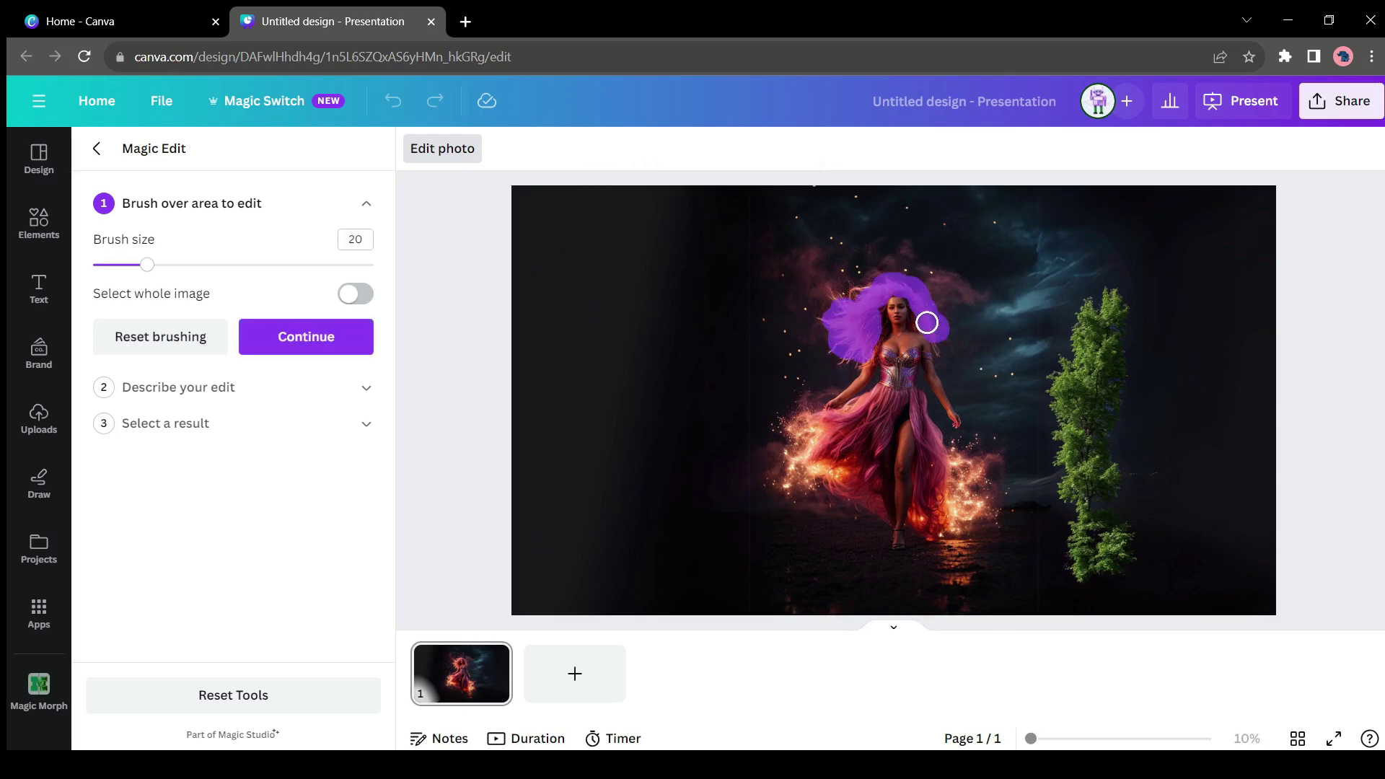
{"action": "left_click", "coordinate": [292, 342]}
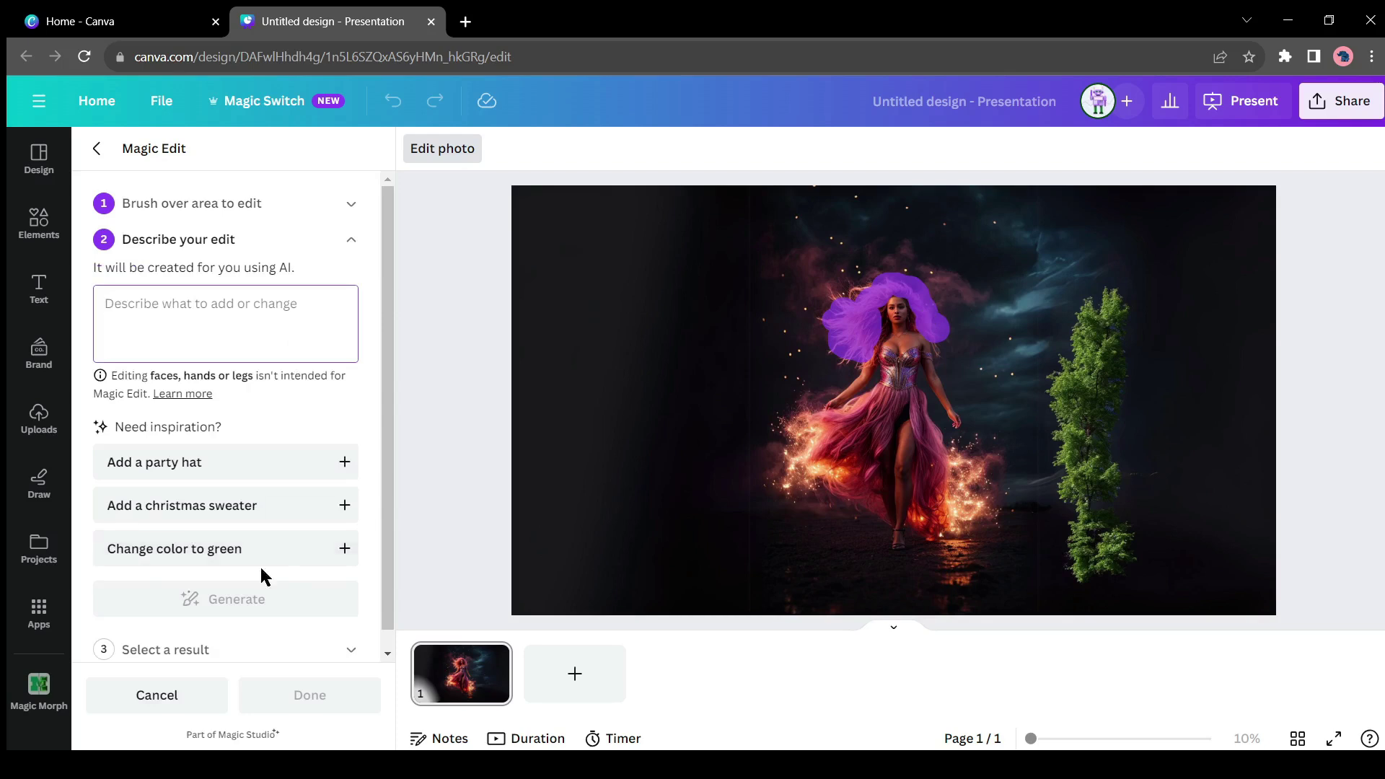
{"action": "left_click", "coordinate": [206, 556]}
{"action": "left_click", "coordinate": [216, 599]}
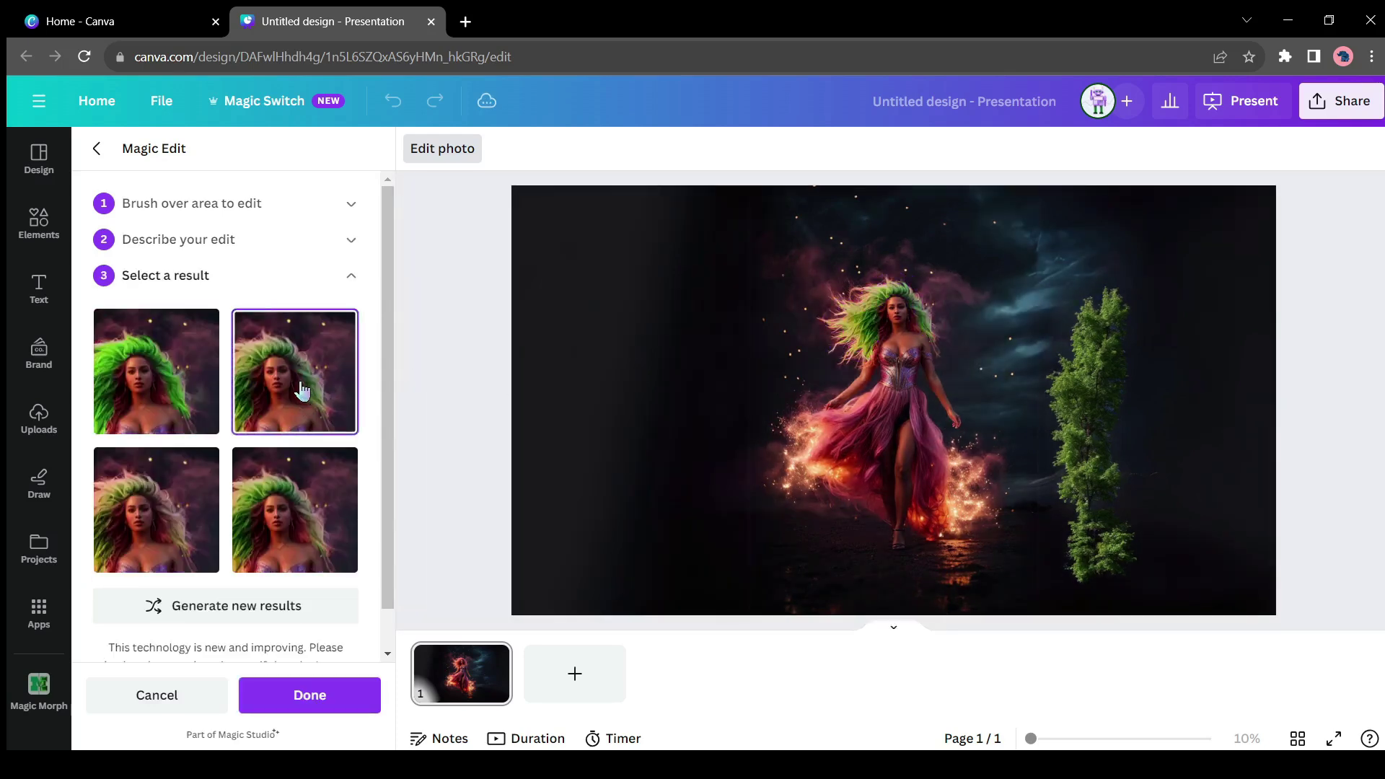
{"action": "left_click", "coordinate": [288, 508]}
{"action": "left_click", "coordinate": [182, 417]}
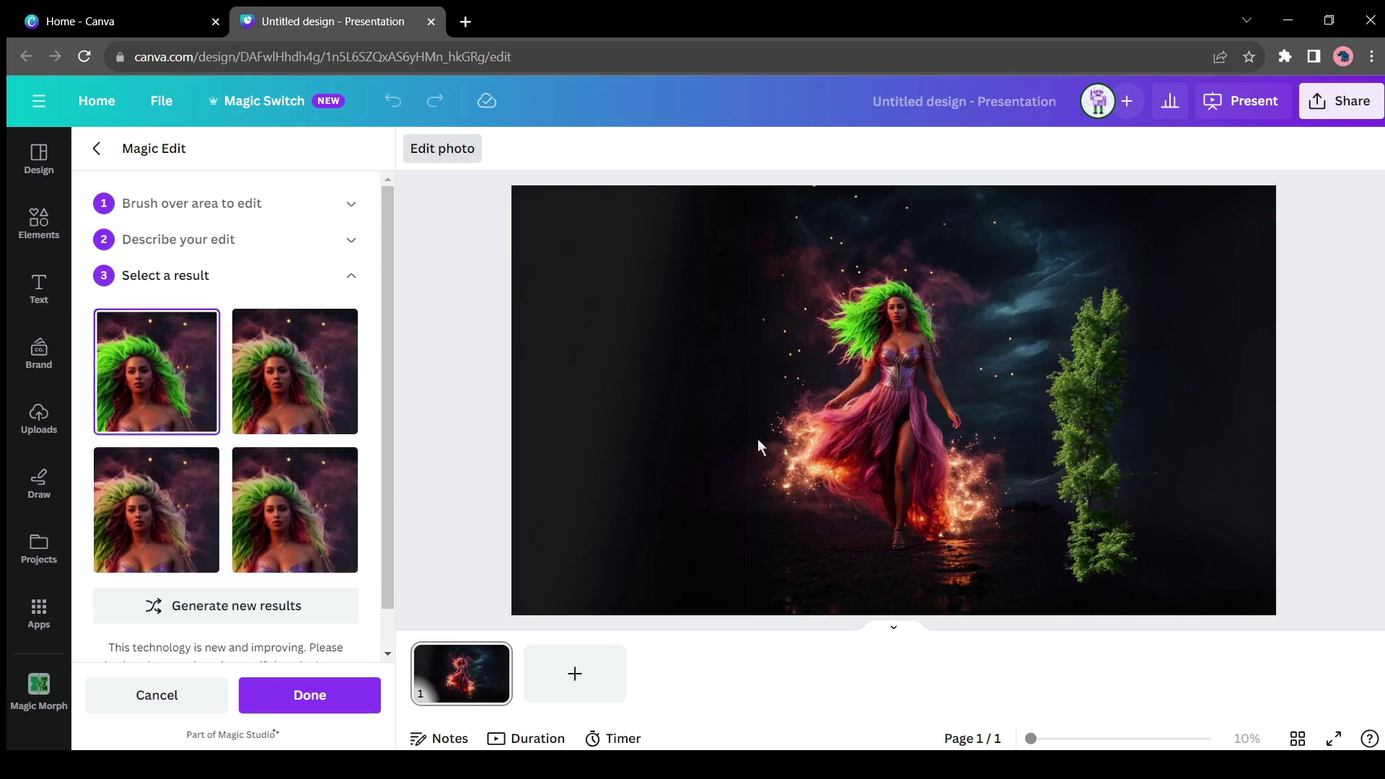
{"action": "left_click", "coordinate": [309, 694]}
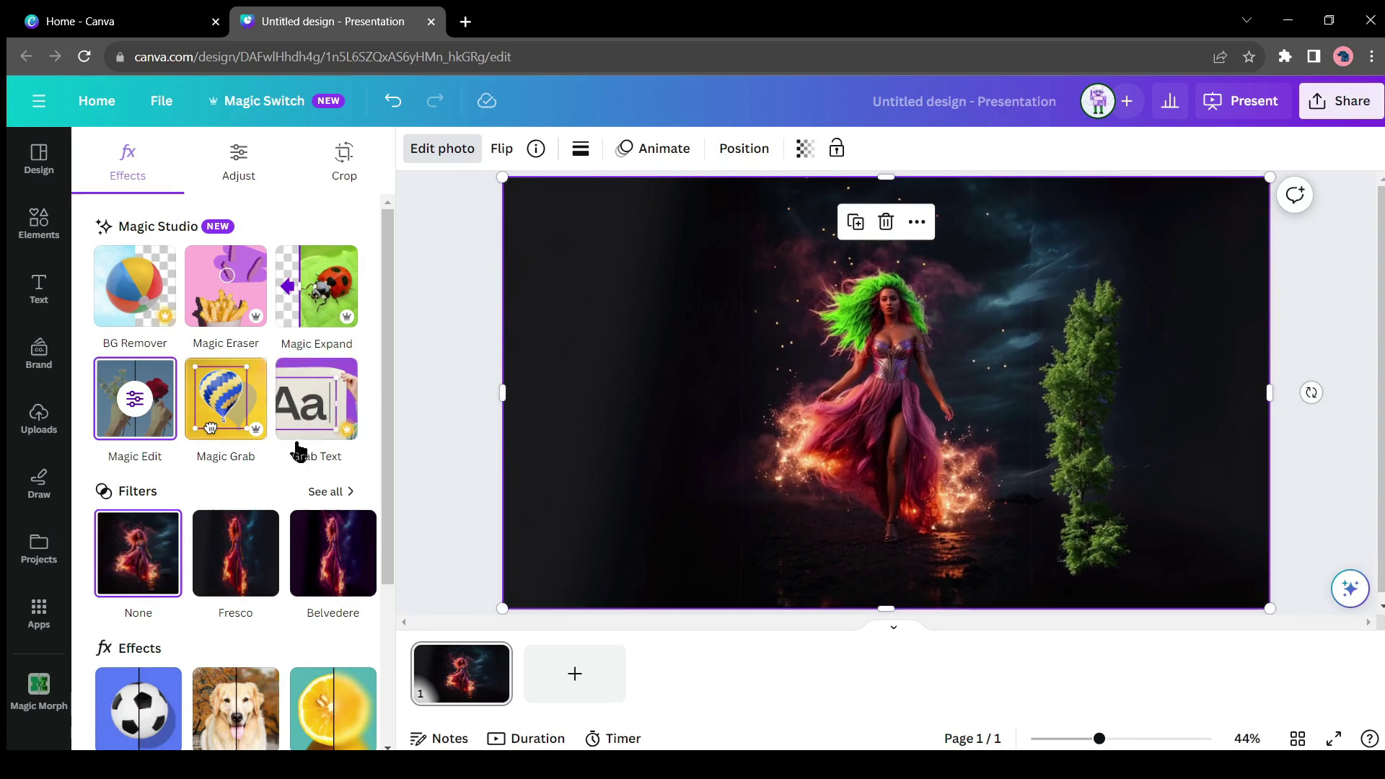
Add the AI LoFi image from Uploads as page 2, sized to fill the page.
{"action": "left_click", "coordinate": [39, 417]}
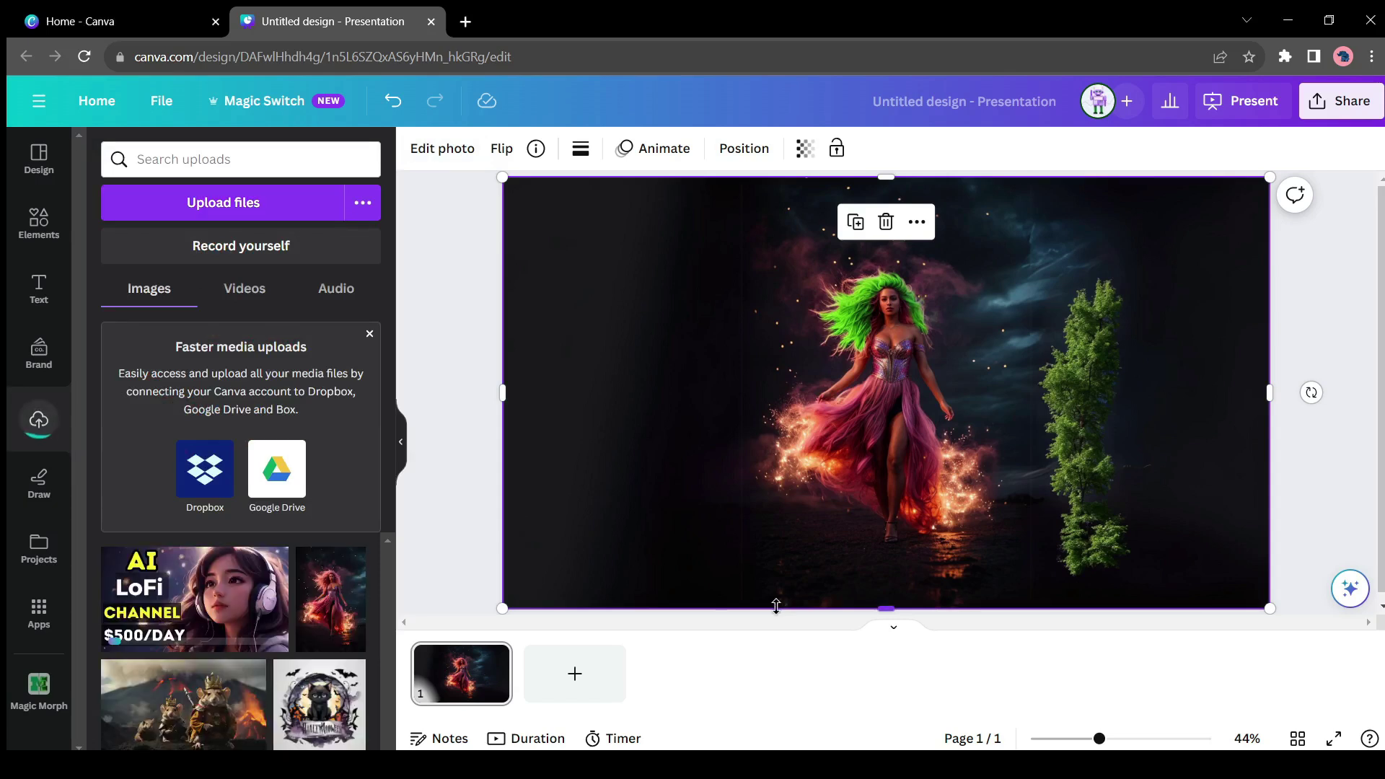
{"action": "left_click", "coordinate": [575, 672]}
{"action": "left_click", "coordinate": [195, 598]}
{"action": "left_click_drag", "start_coordinate": [863, 457], "coordinate": [762, 401]}
{"action": "left_click_drag", "start_coordinate": [1068, 494], "coordinate": [1270, 608]}
Extract the image's wording with Grab Text and move it over the girl's face.
{"action": "left_click", "coordinate": [438, 148]}
{"action": "left_click", "coordinate": [354, 421]}
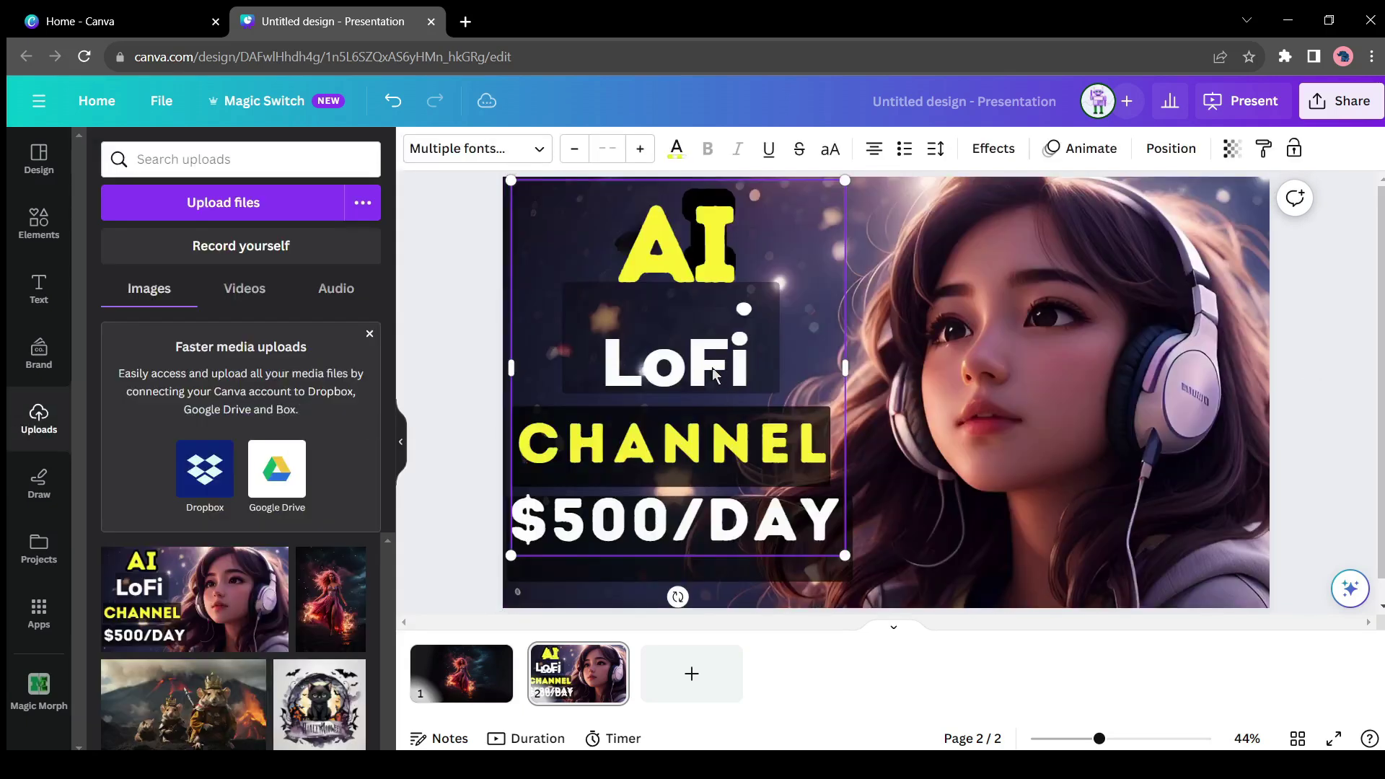
{"action": "left_click_drag", "start_coordinate": [713, 372], "coordinate": [1088, 349]}
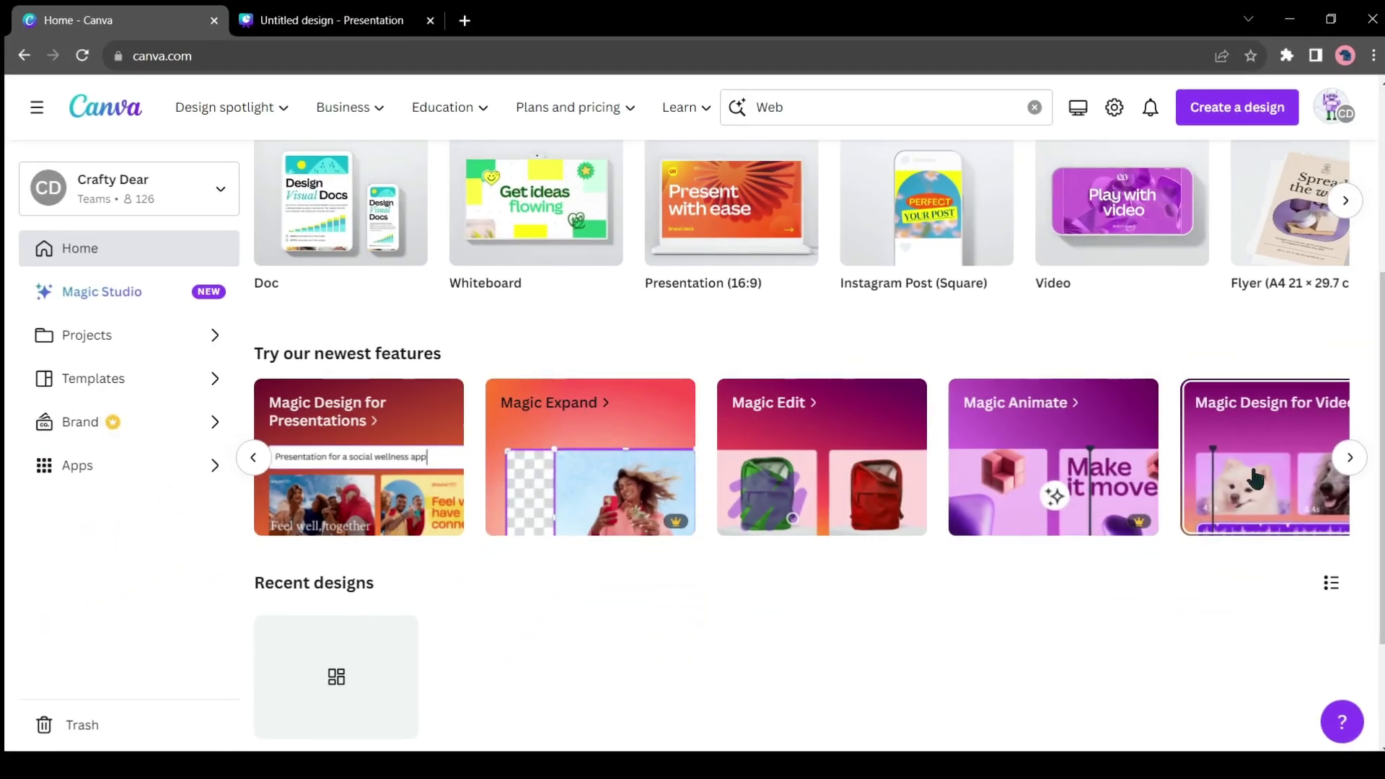
Select the Amsterdam clips in Magic Design for Video and describe it as '5 Interesting Fact about amsterdam'.
{"action": "left_click", "coordinate": [1256, 478]}
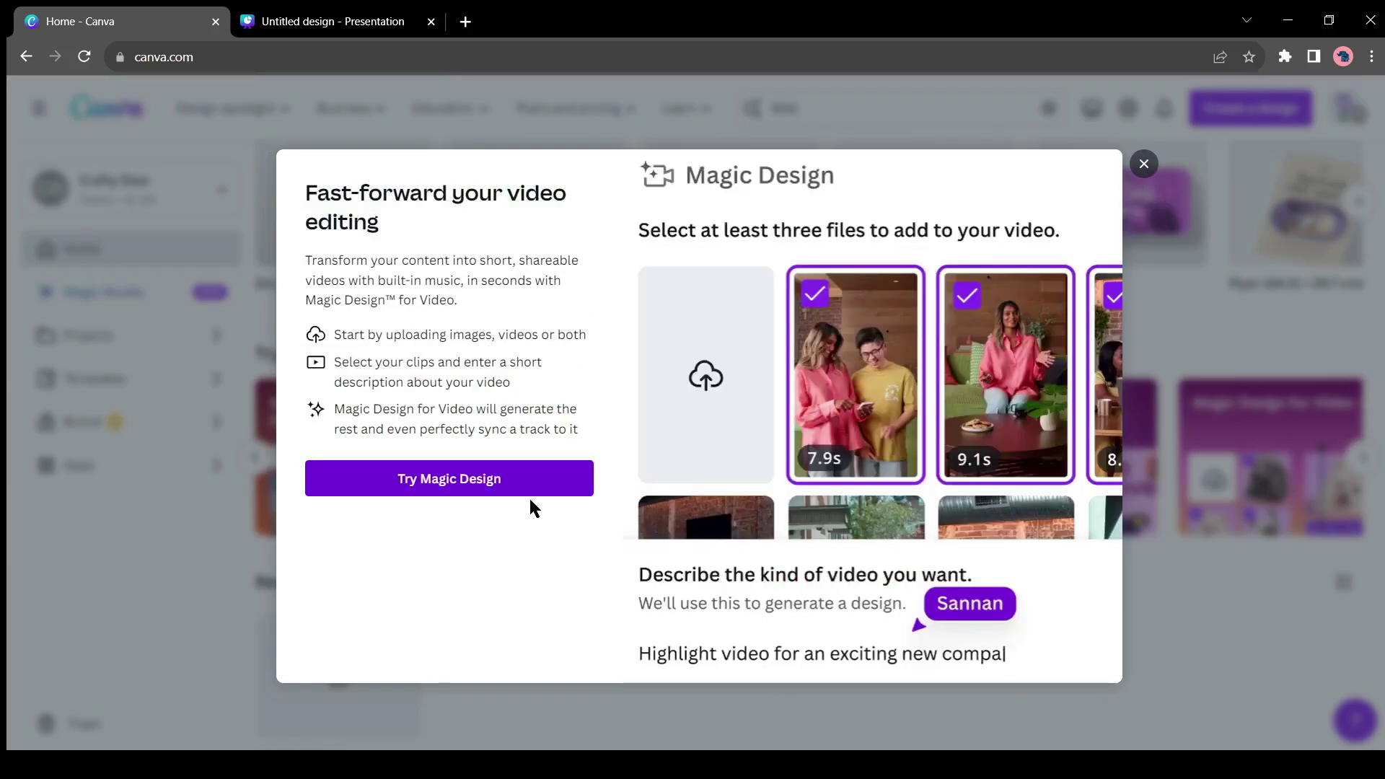
{"action": "left_click", "coordinate": [448, 484]}
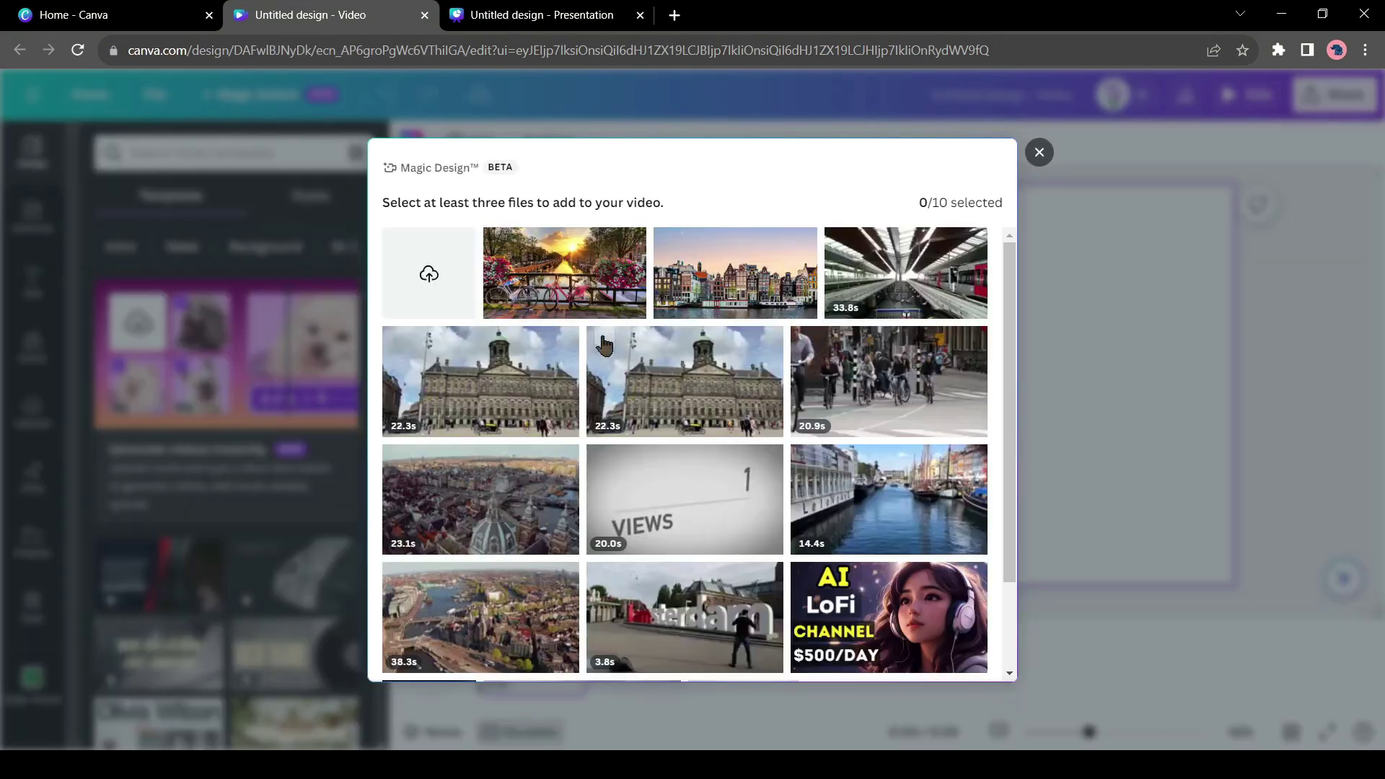
{"action": "left_click", "coordinate": [571, 295]}
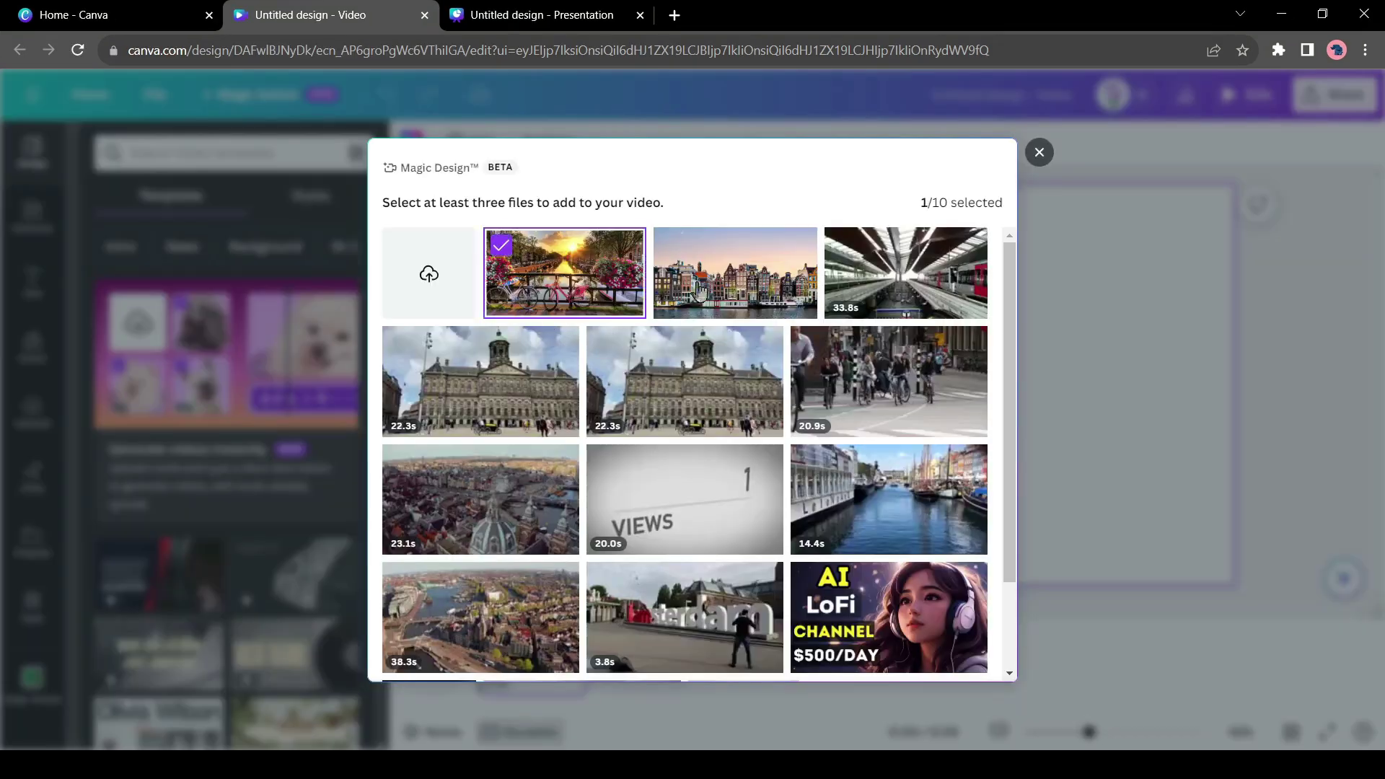
{"action": "left_click", "coordinate": [734, 273]}
{"action": "left_click", "coordinate": [905, 273]}
{"action": "left_click", "coordinate": [889, 381]}
{"action": "left_click", "coordinate": [480, 381]}
{"action": "left_click", "coordinate": [685, 381]}
{"action": "scroll", "coordinate": [690, 375], "scroll_direction": "down", "scroll_amount": 3}
{"action": "left_click", "coordinate": [480, 462]}
{"action": "scroll", "coordinate": [690, 433], "scroll_direction": "up", "scroll_amount": 3}
{"action": "type", "text": "5 Inte"}
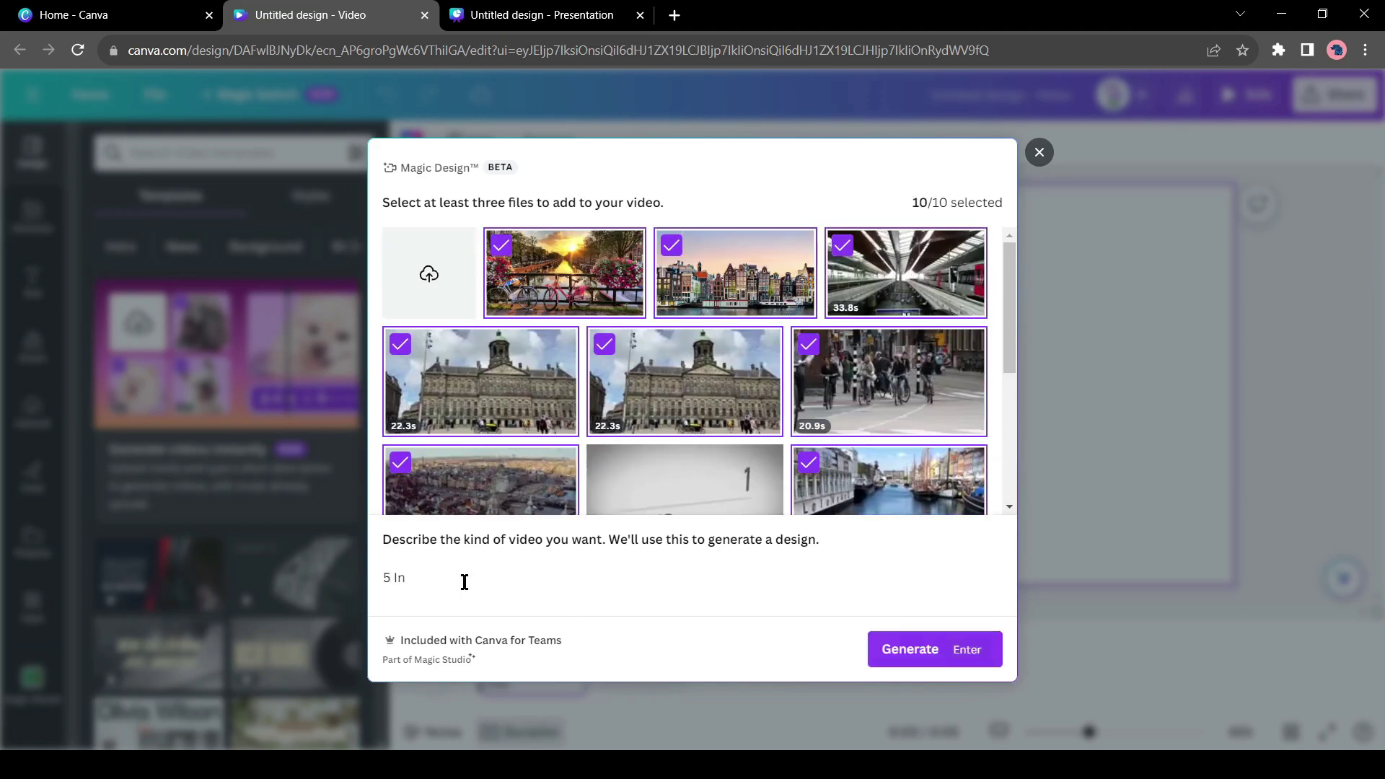
{"action": "type", "text": "resting Fact about amsterdam"}
Generate the Amsterdam facts video from the selected clips and description.
{"action": "left_click", "coordinate": [930, 649]}
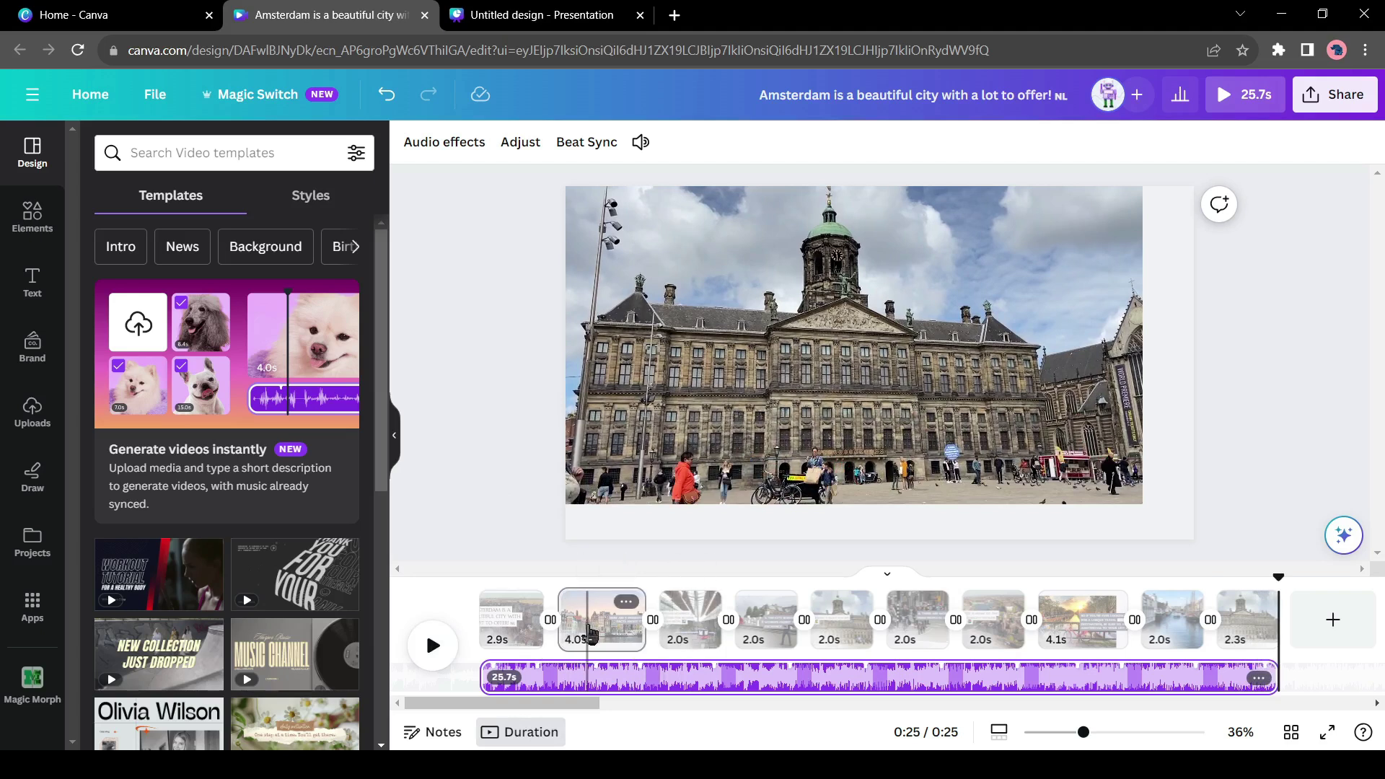
Inspect the second scene's caption and canal photo, then move to the Schiphol airport scene.
{"action": "left_click", "coordinate": [595, 614]}
{"action": "left_click", "coordinate": [988, 364]}
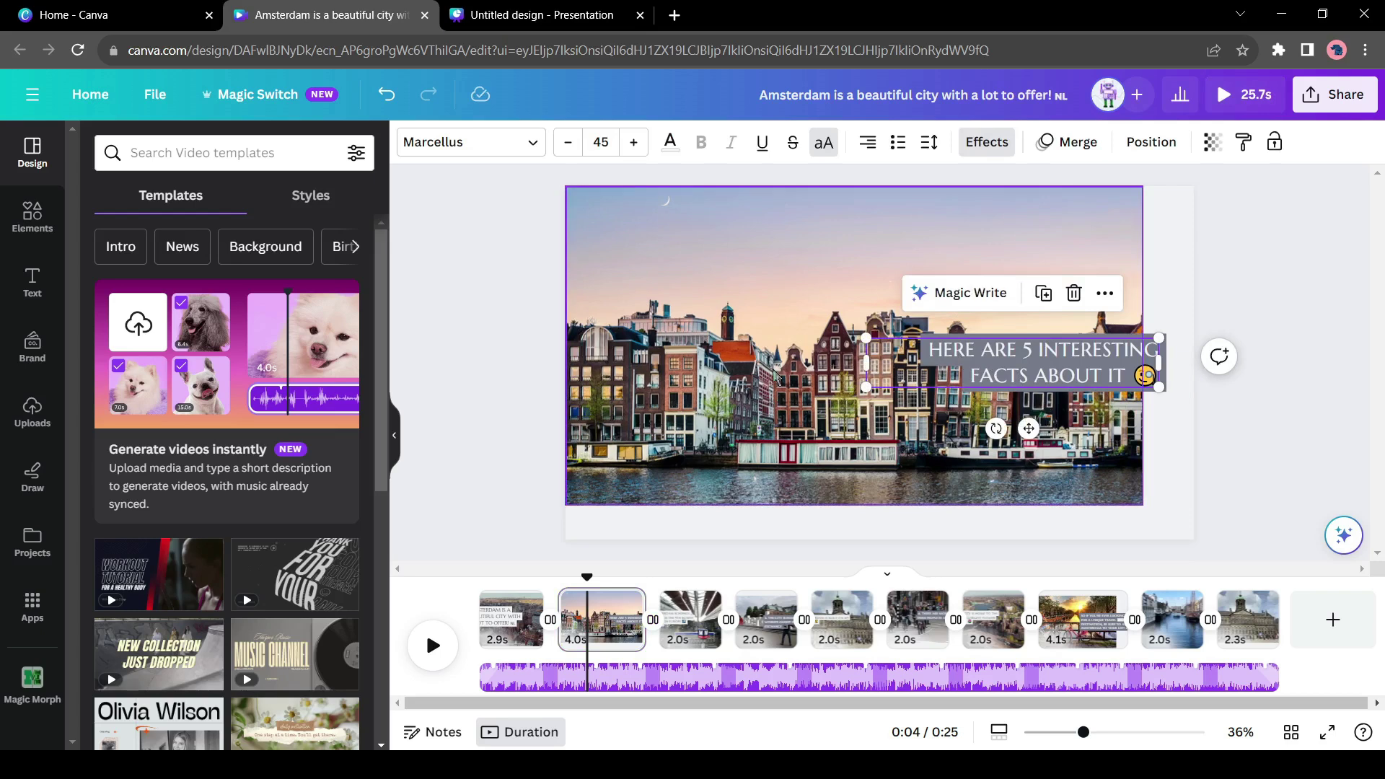
{"action": "left_click", "coordinate": [658, 321]}
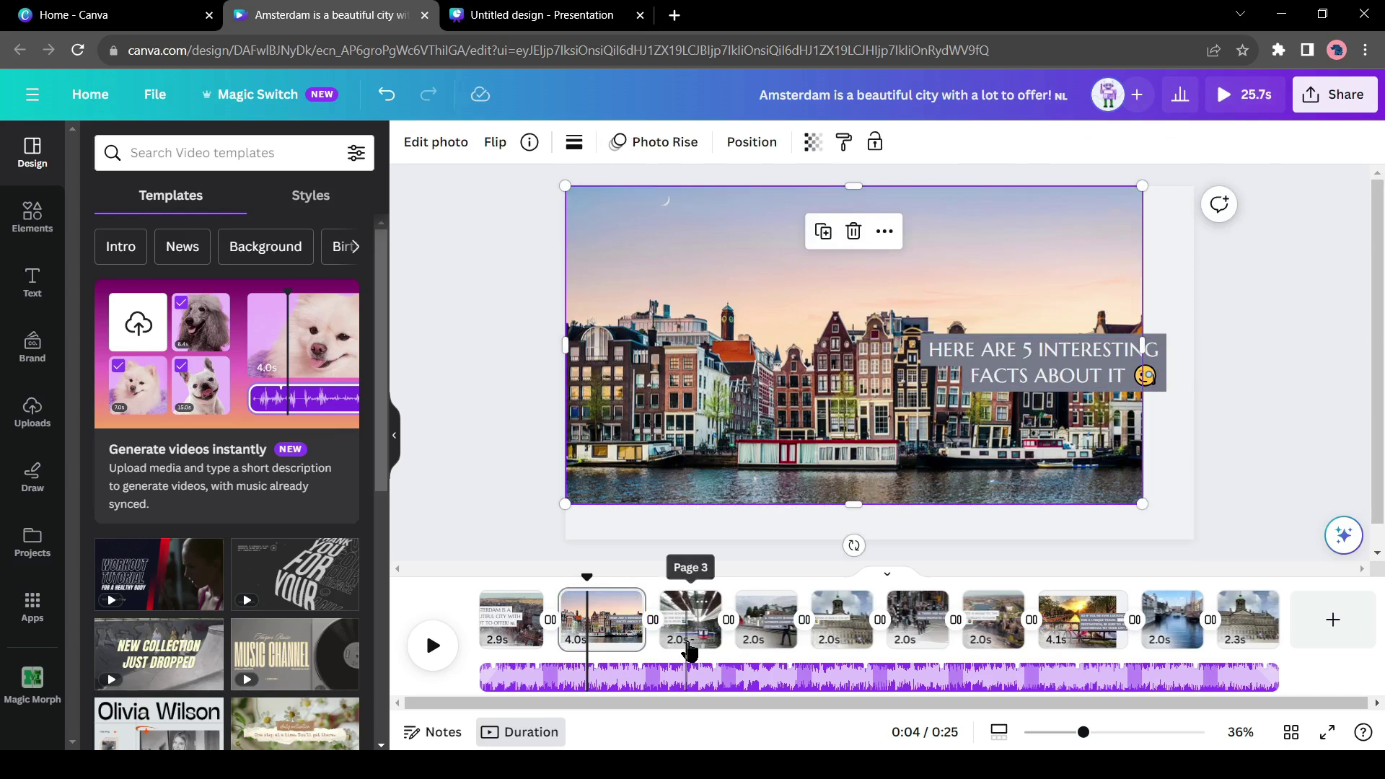
{"action": "left_click", "coordinate": [689, 646]}
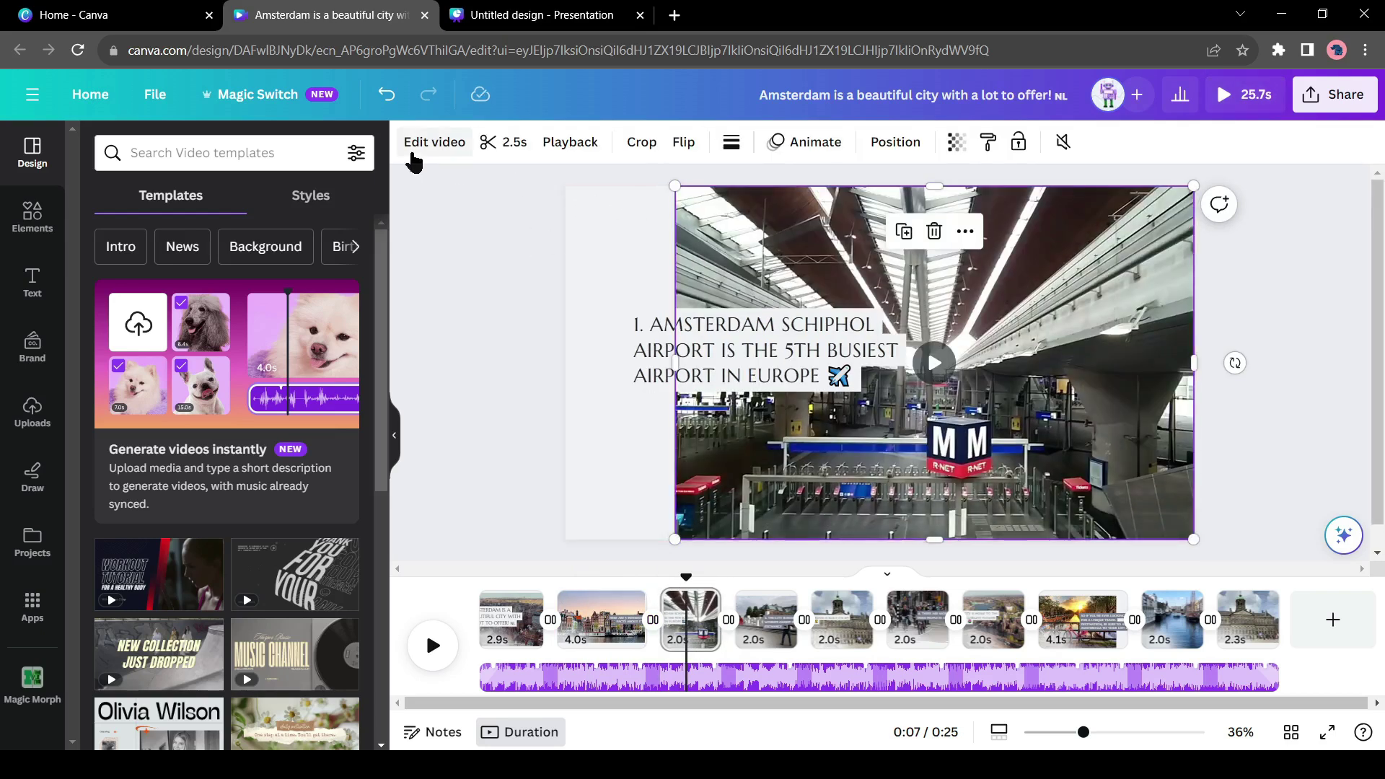
{"action": "left_click", "coordinate": [433, 142]}
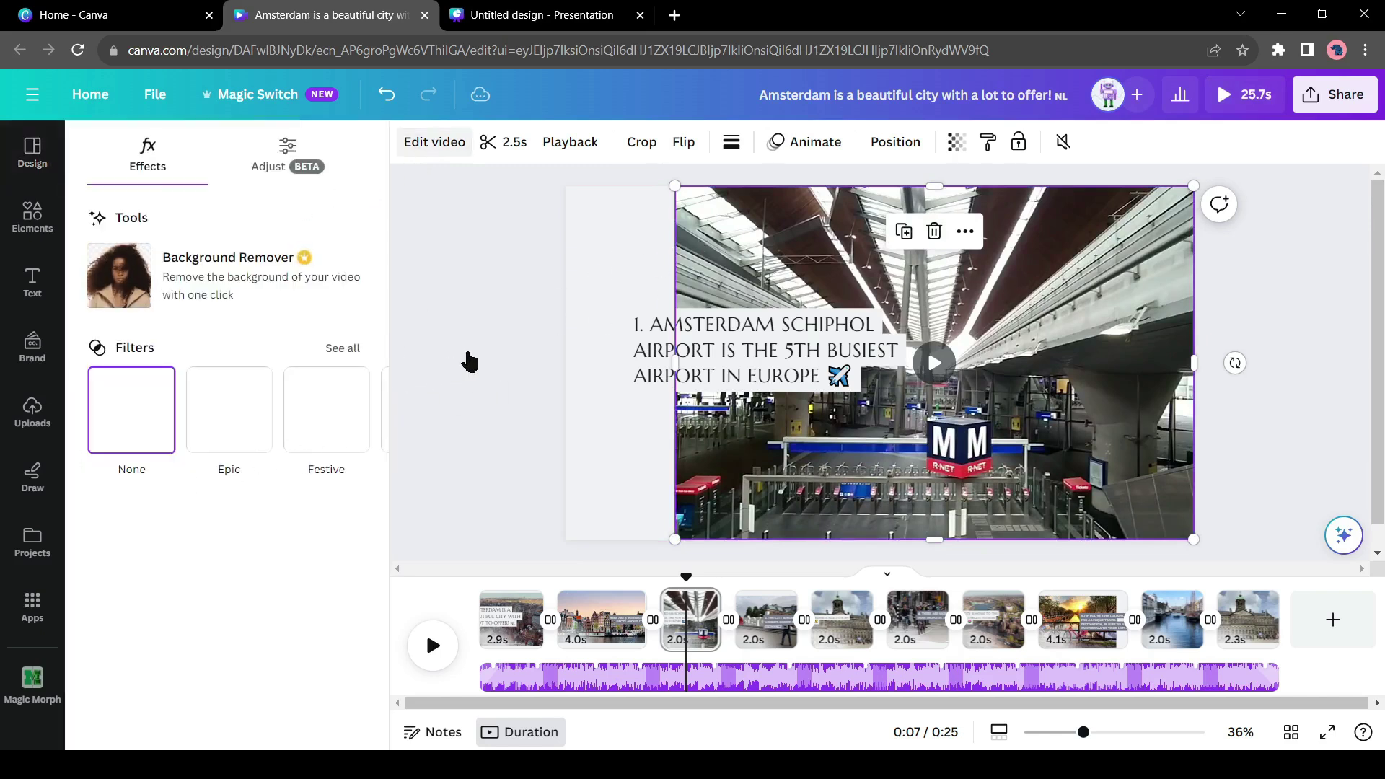
{"action": "key", "text": "Escape"}
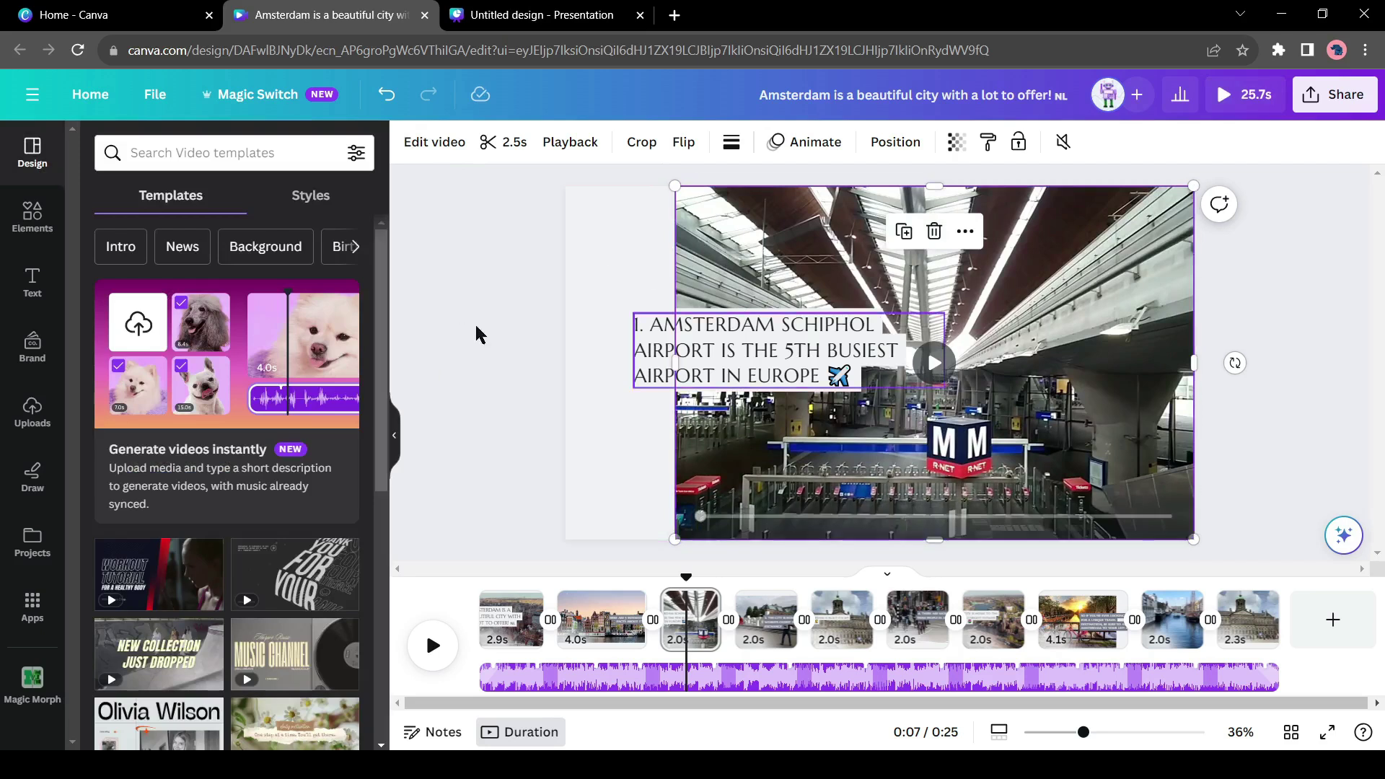